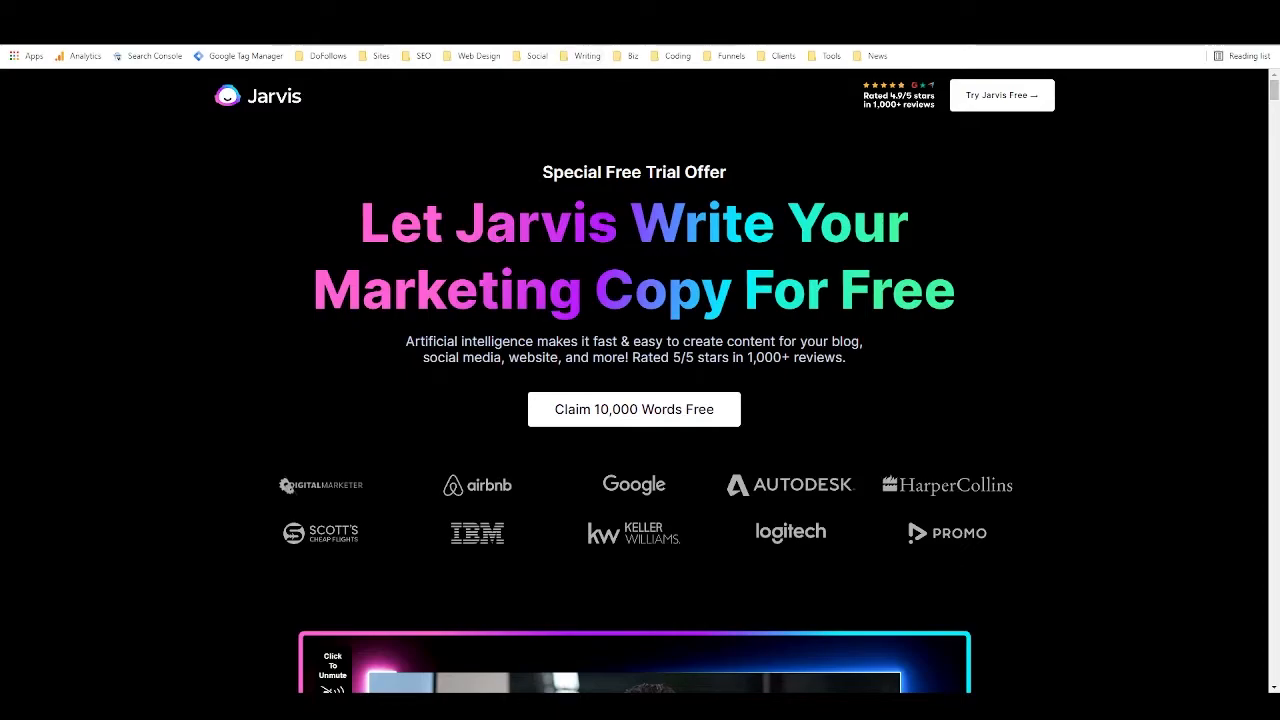
Open the Jarvis dashboard and look over its favorite templates, the words-generated chart and the community and credit cards.
left_click(555, 12)
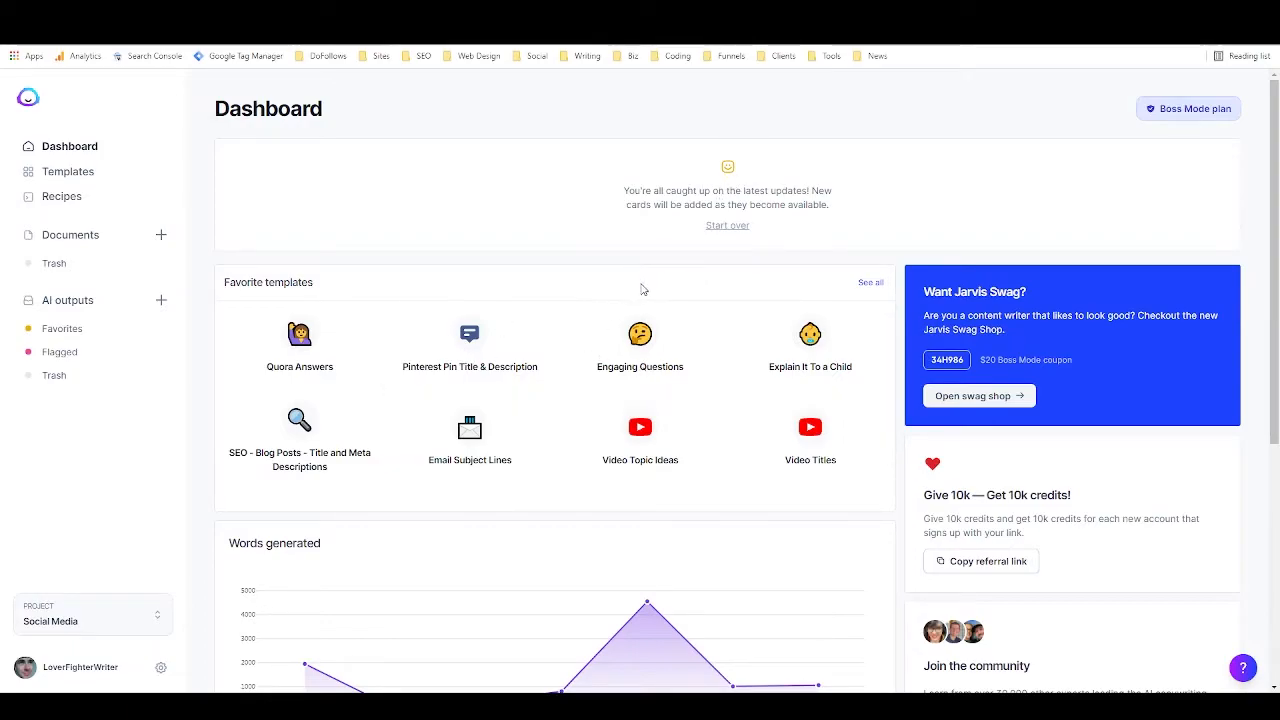
scroll(643, 322, "down", 1)
scroll(623, 286, "down", 2)
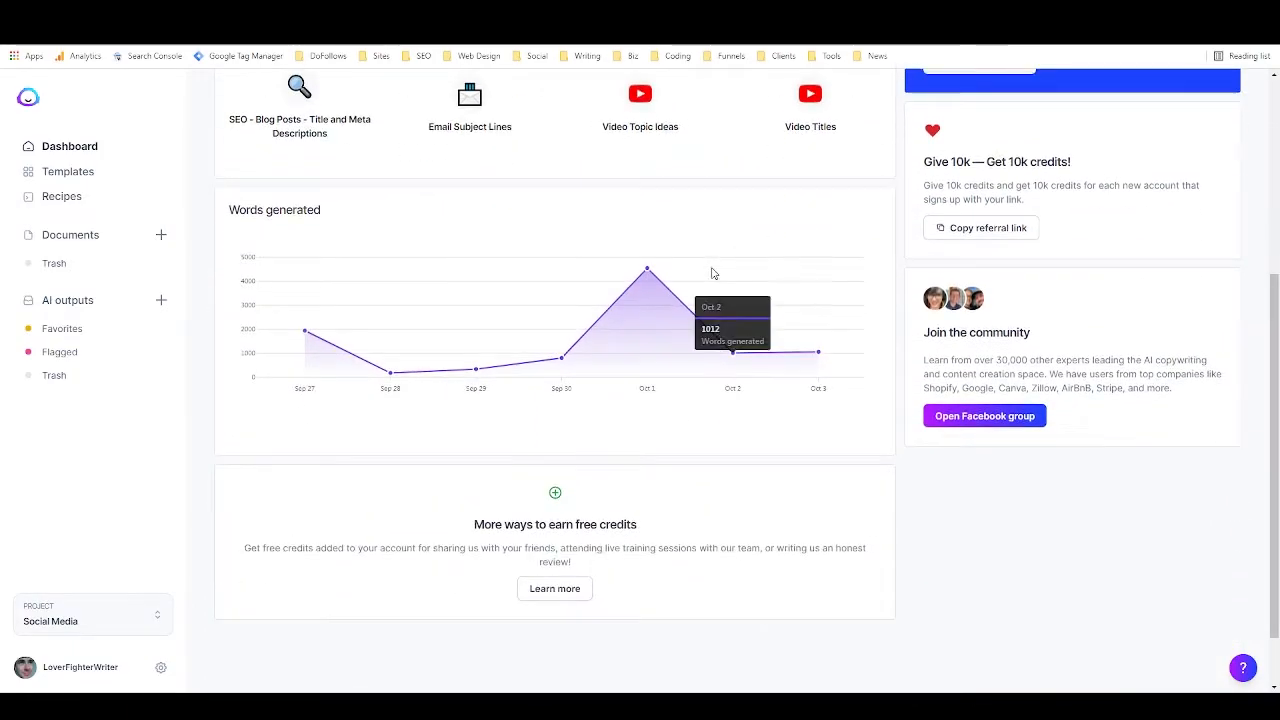
scroll(714, 271, "up", 2)
scroll(871, 160, "down", 2)
scroll(839, 160, "down", 1)
scroll(840, 160, "up", 1)
scroll(839, 159, "down", 1)
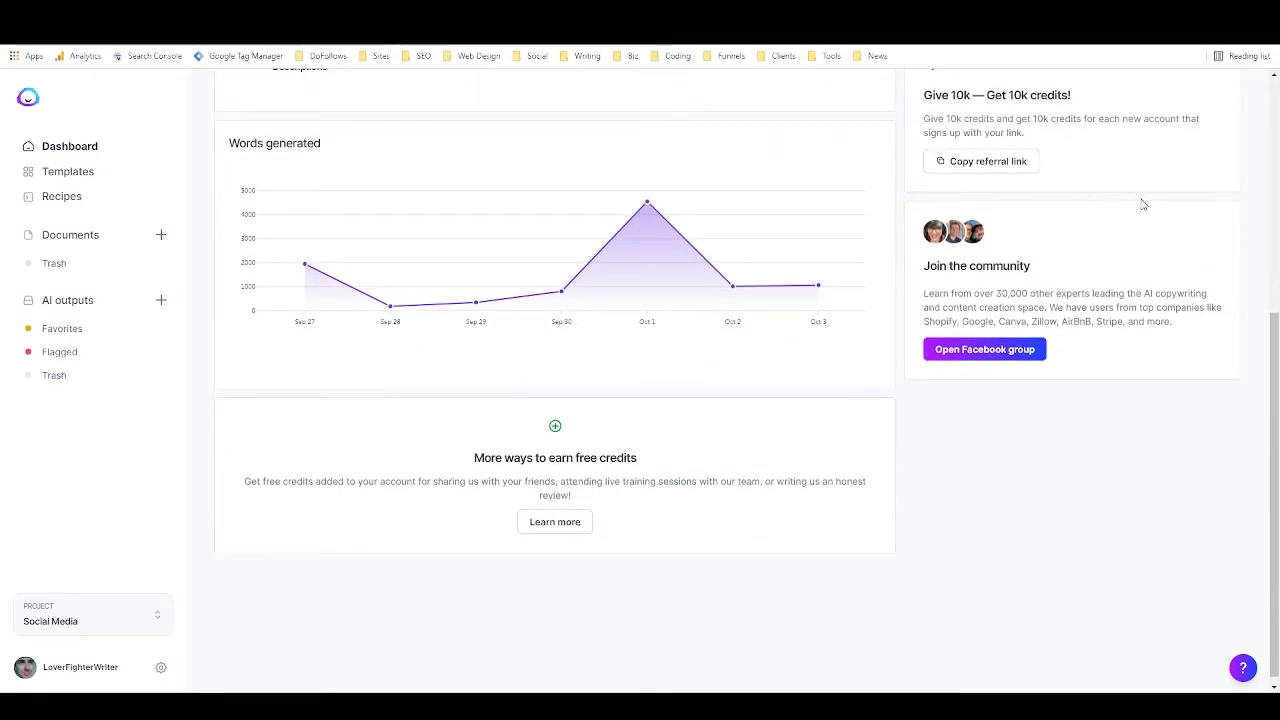
scroll(1234, 318, "up", 1)
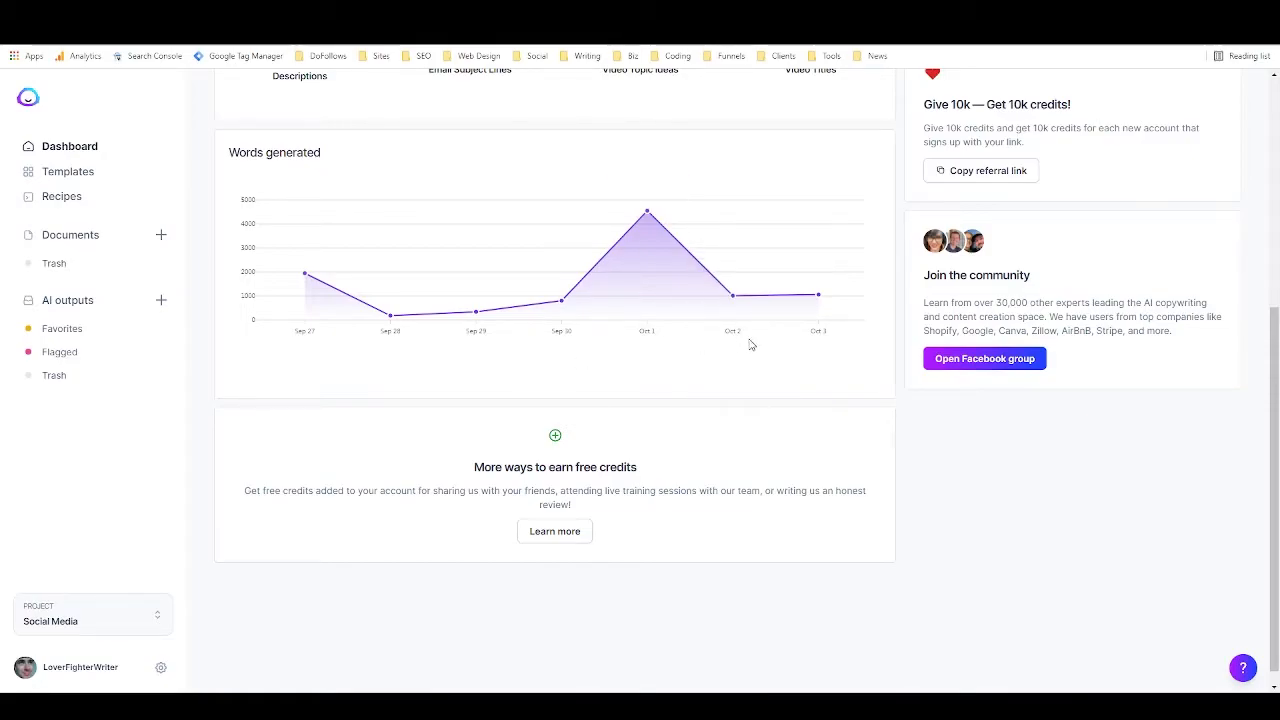
scroll(723, 352, "down", 1)
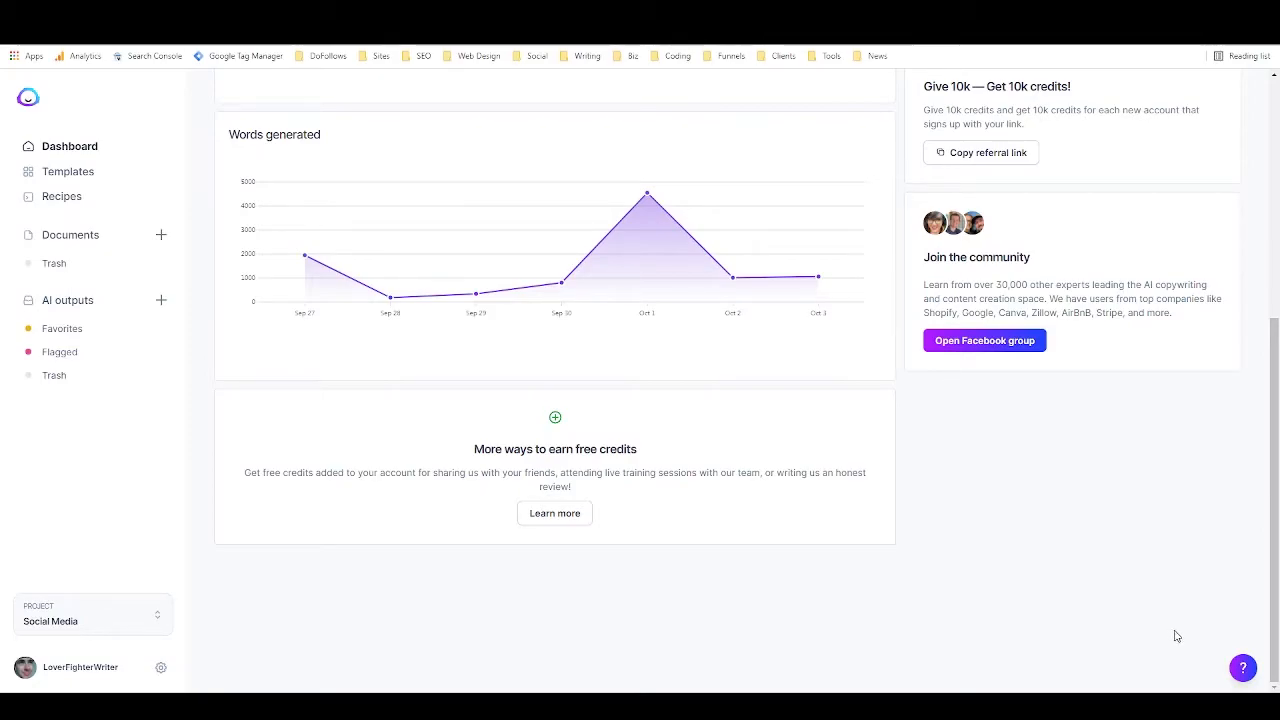
Open the Jarvis training videos from the help resources and look through the listed expert videos down to the footer.
left_click(1241, 670)
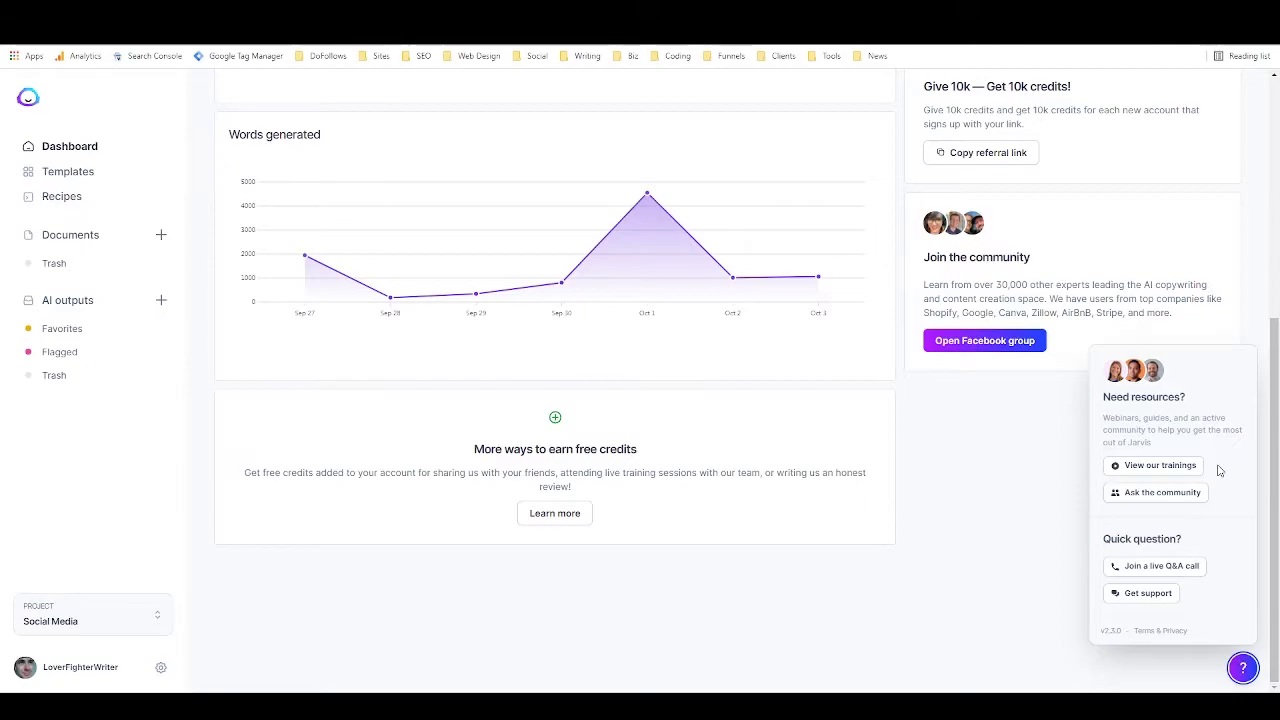
left_click(1148, 470)
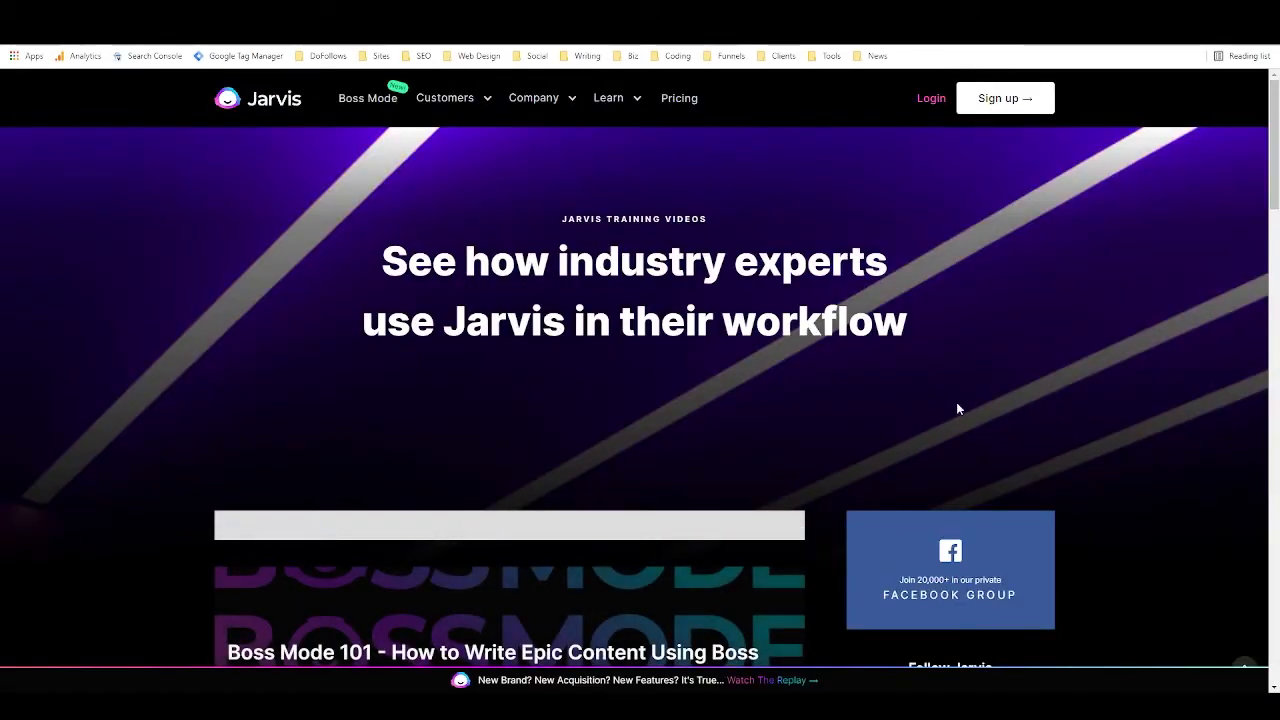
scroll(712, 292, "down", 2)
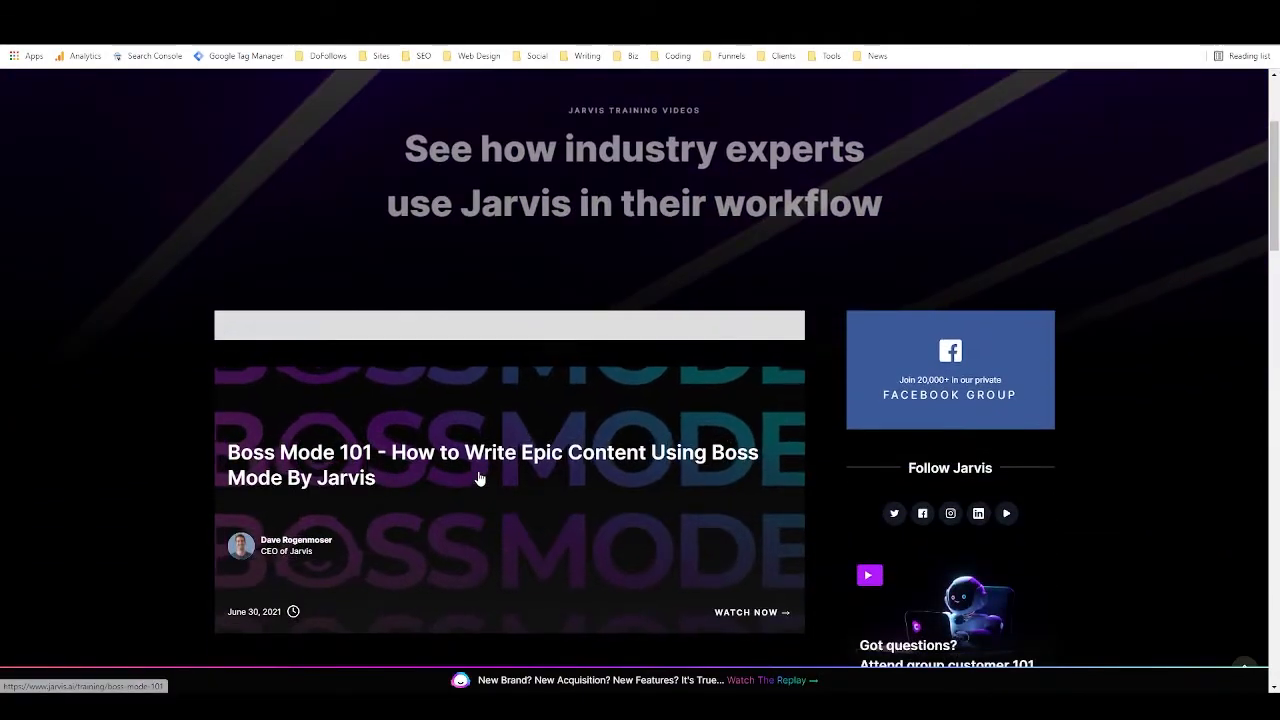
scroll(766, 386, "down", 5)
scroll(720, 360, "down", 6)
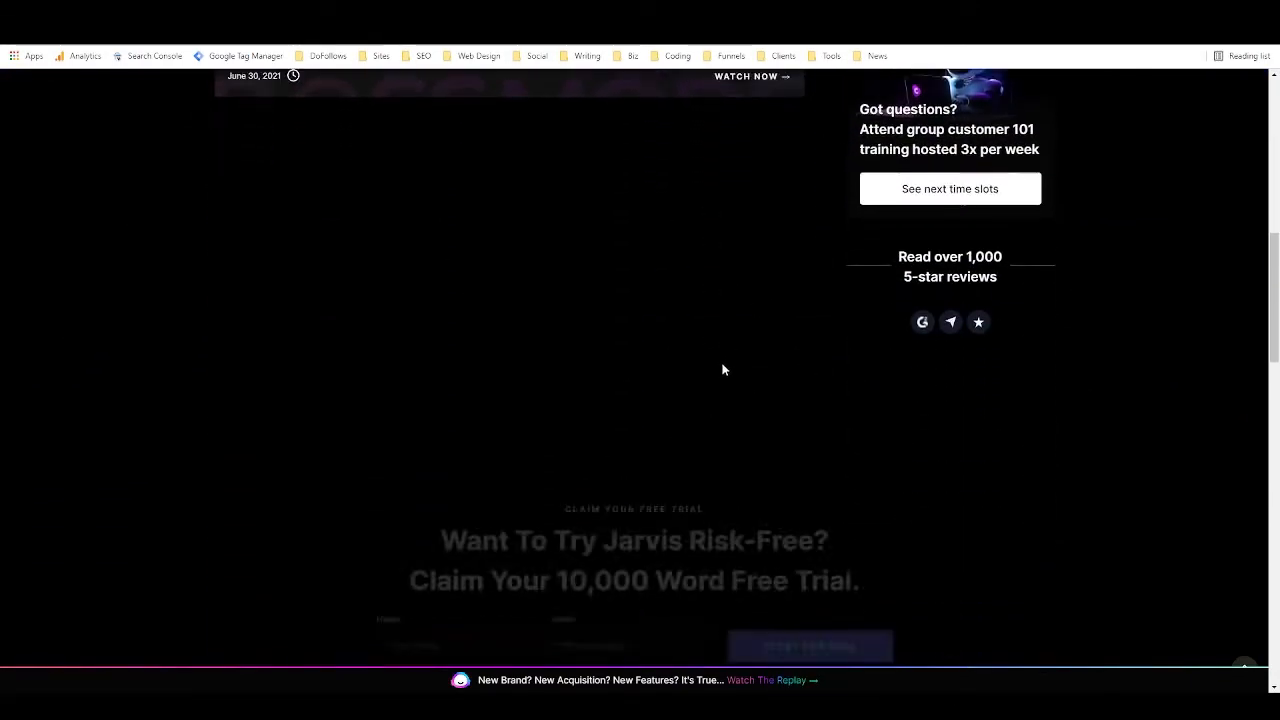
scroll(724, 357, "down", 3)
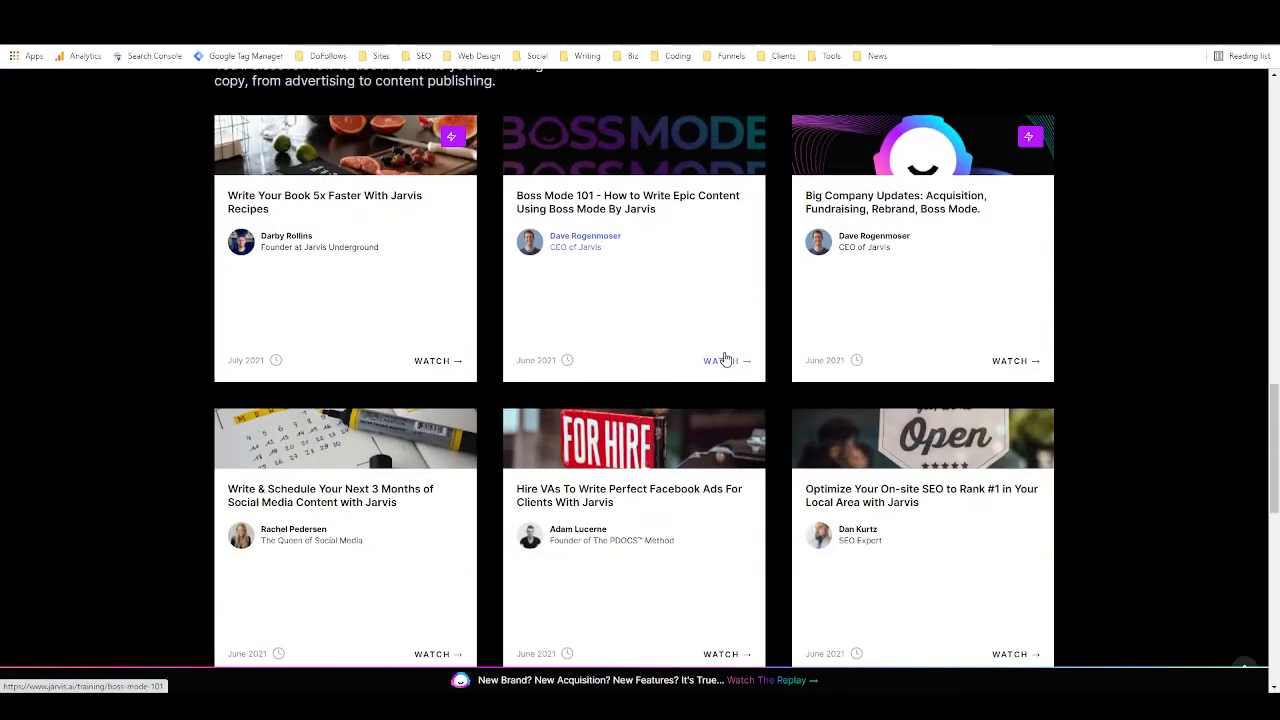
scroll(694, 335, "down", 8)
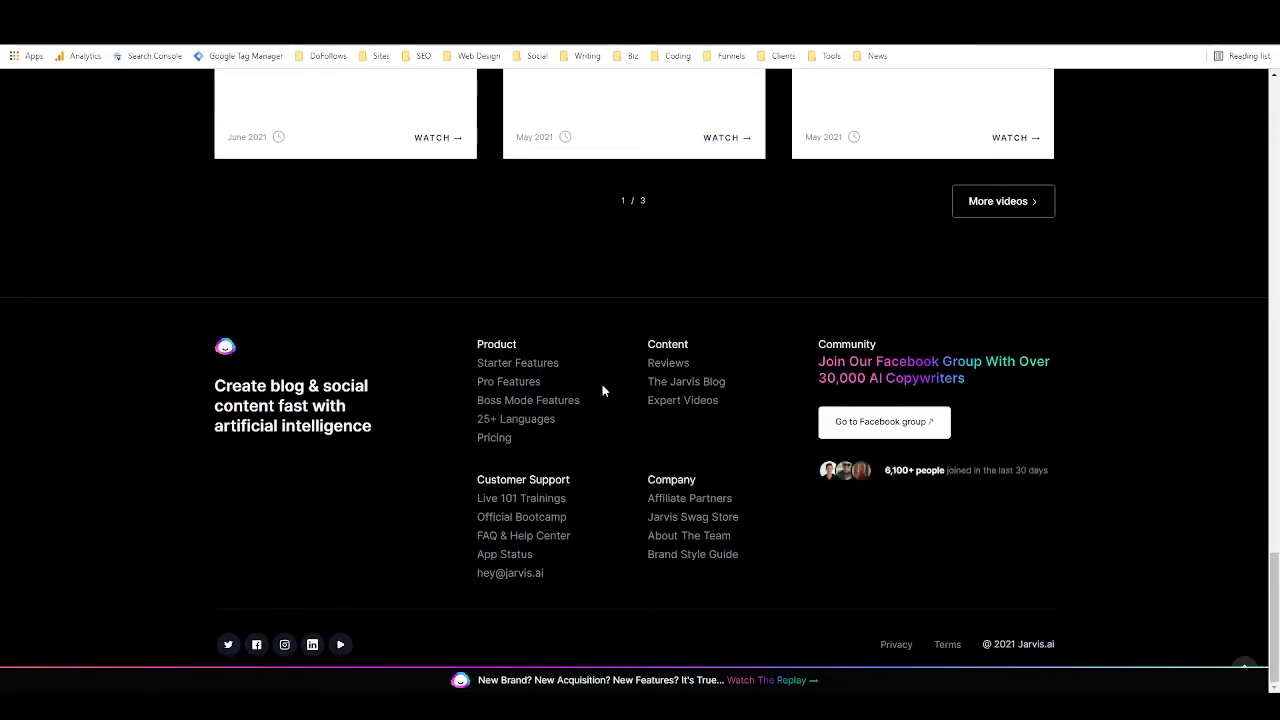
Open the Official Bootcamp, read through its Getting started page and go on to the lesson The basics.
left_click(530, 519)
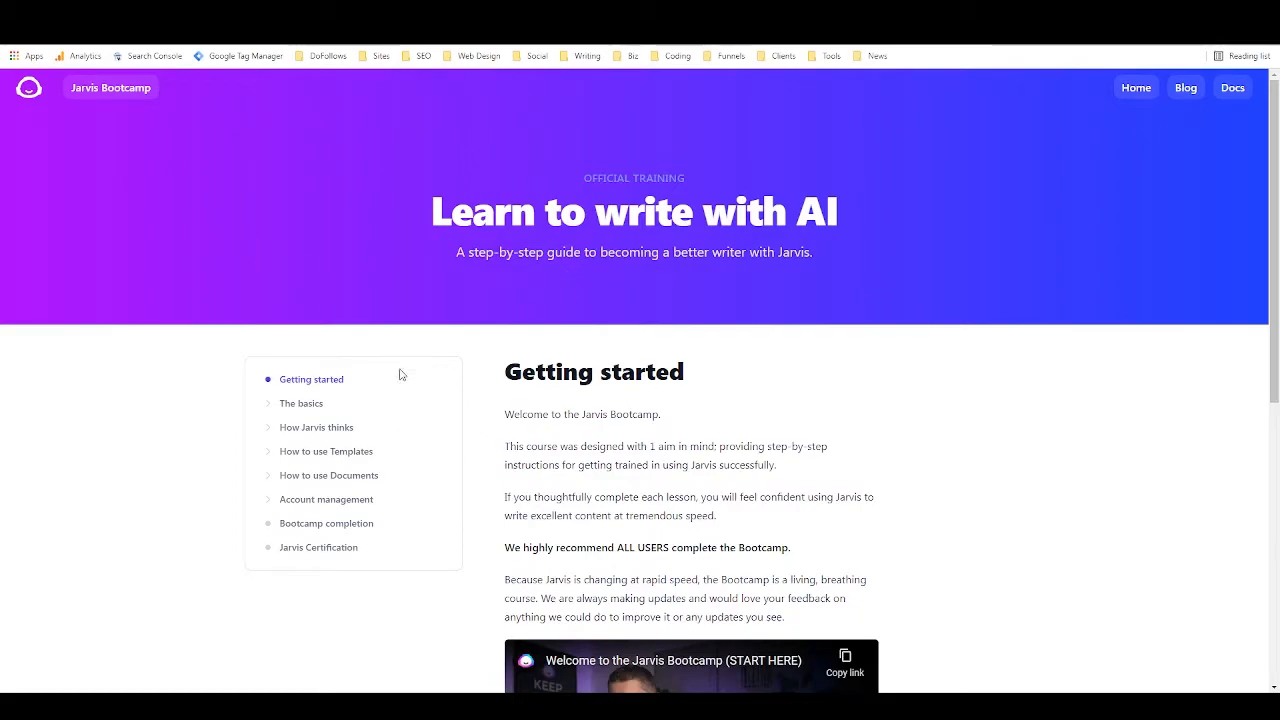
scroll(601, 358, "down", 2)
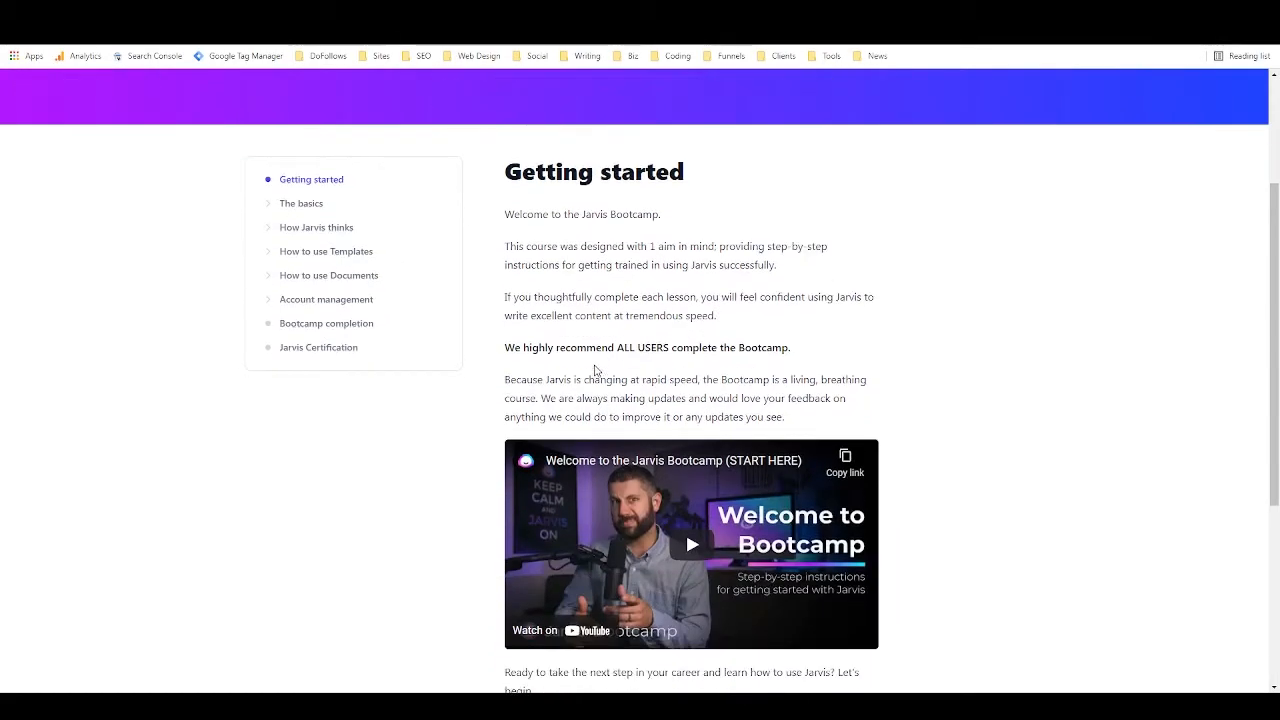
scroll(600, 400, "down", 1)
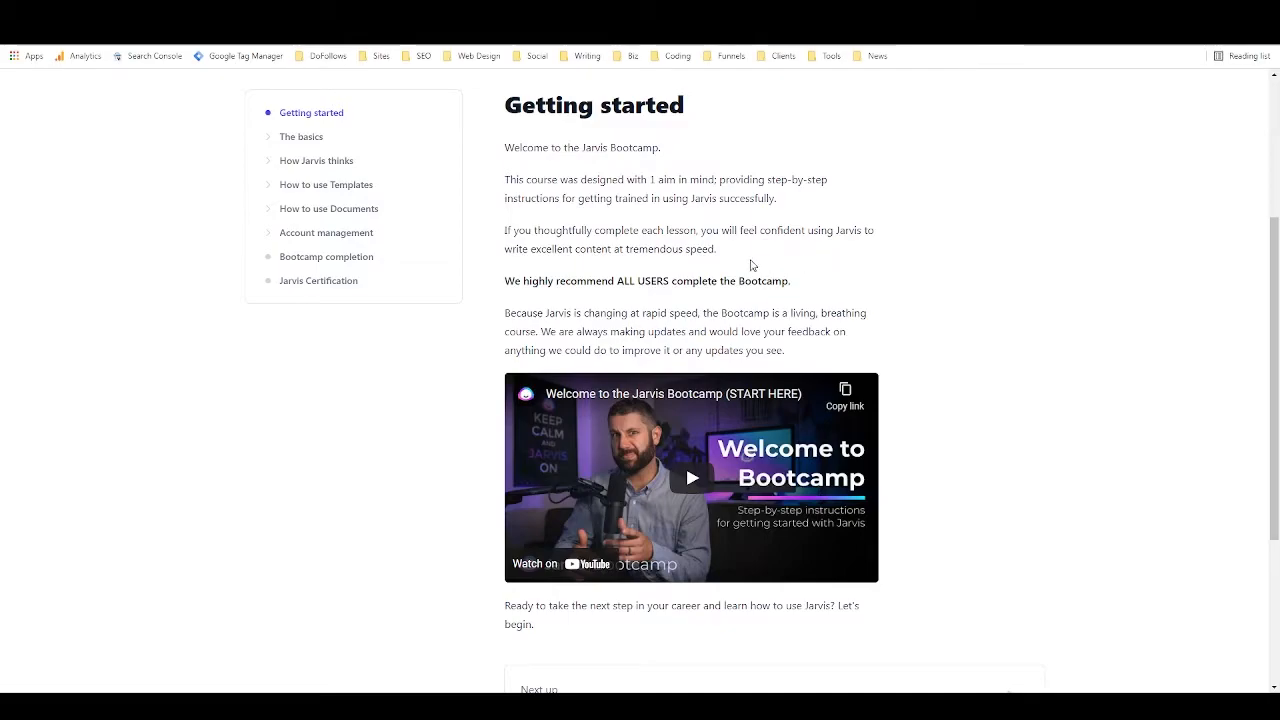
scroll(711, 331, "down", 3)
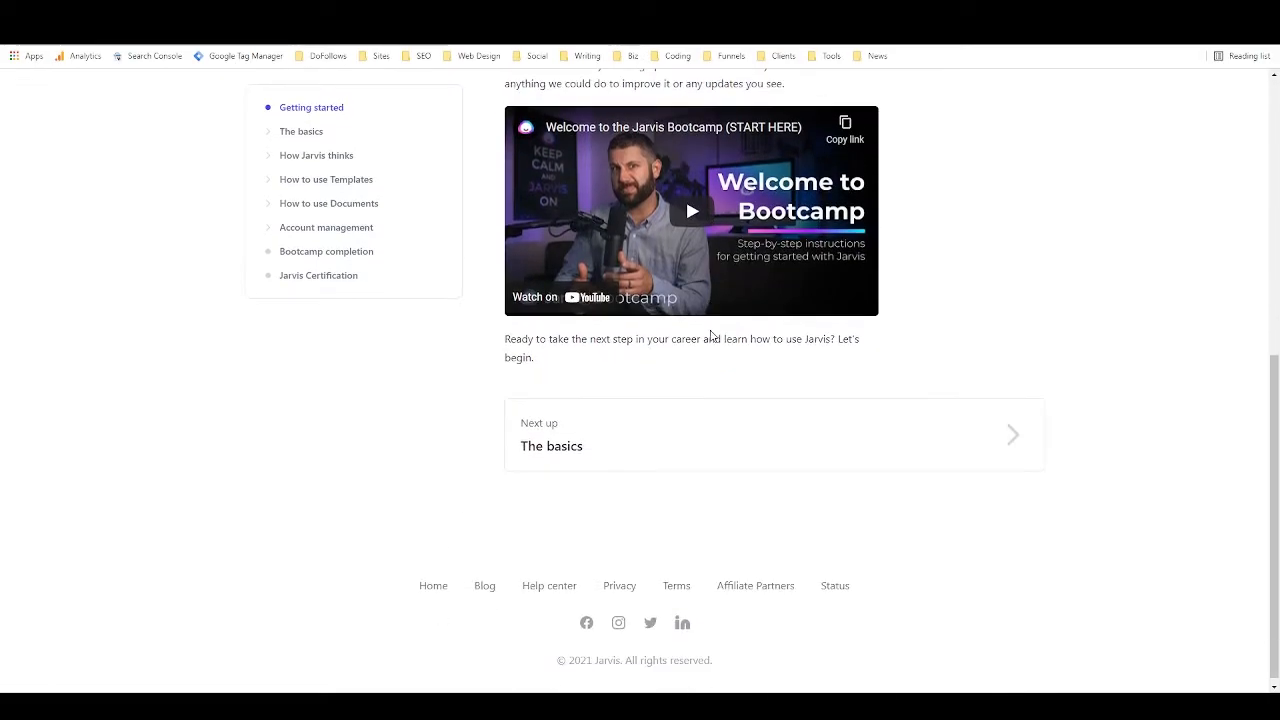
scroll(671, 370, "up", 3)
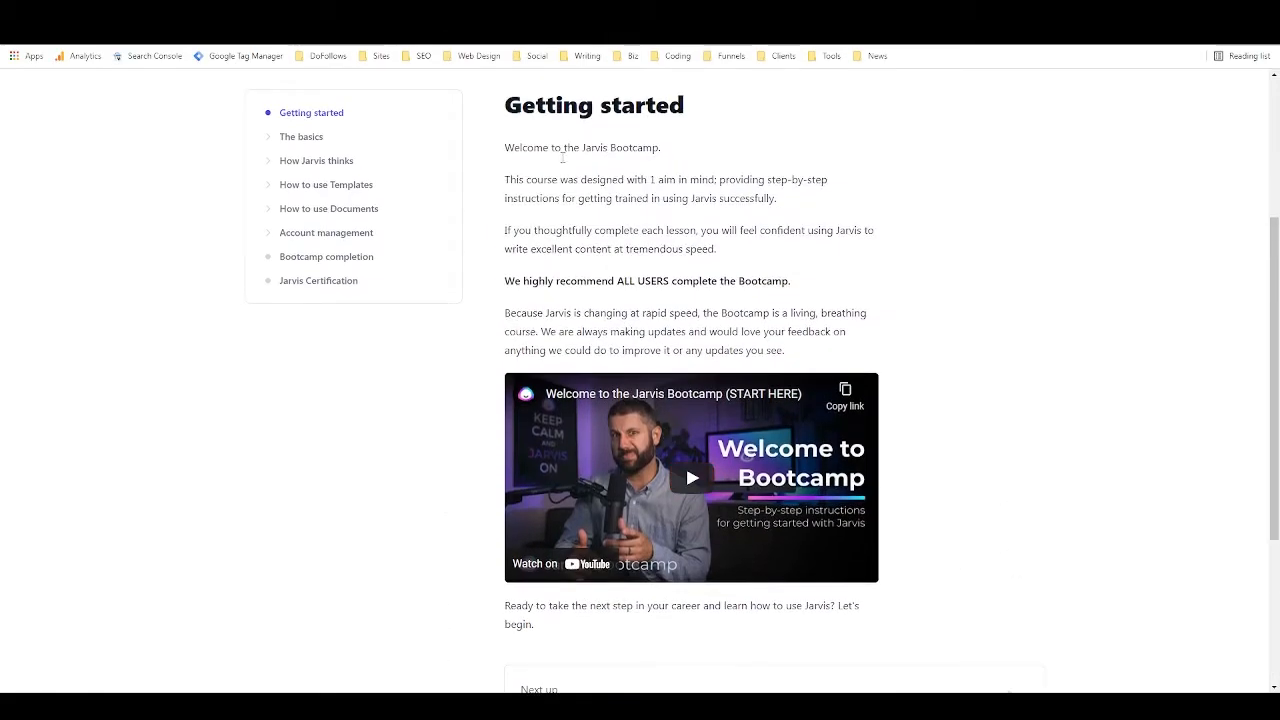
scroll(555, 230, "down", 3)
scroll(578, 193, "up", 2)
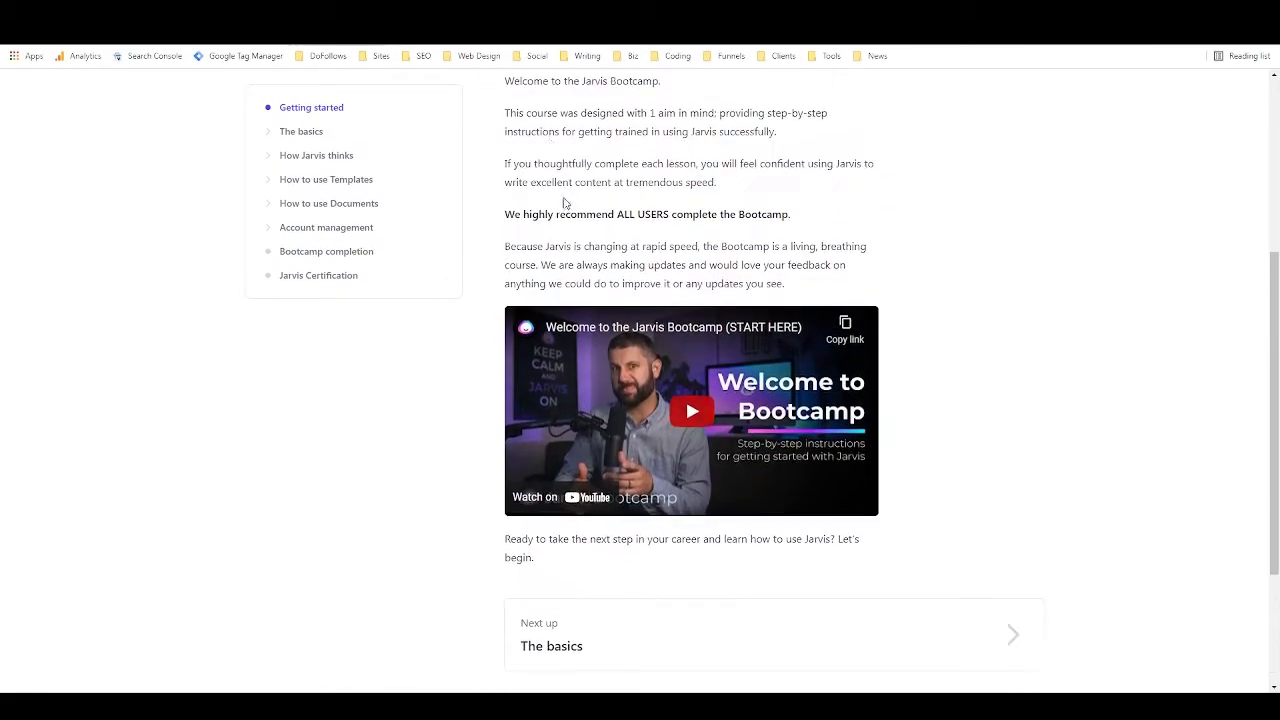
scroll(640, 300, "down", 2)
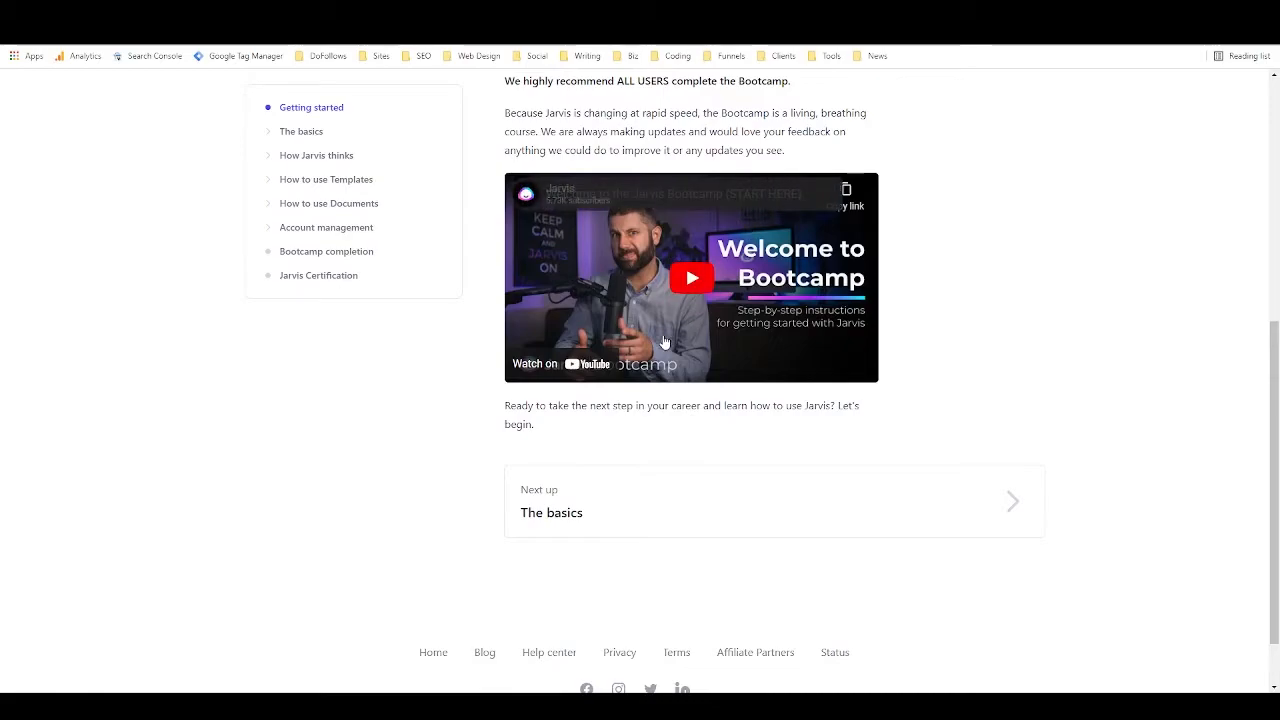
left_click(587, 514)
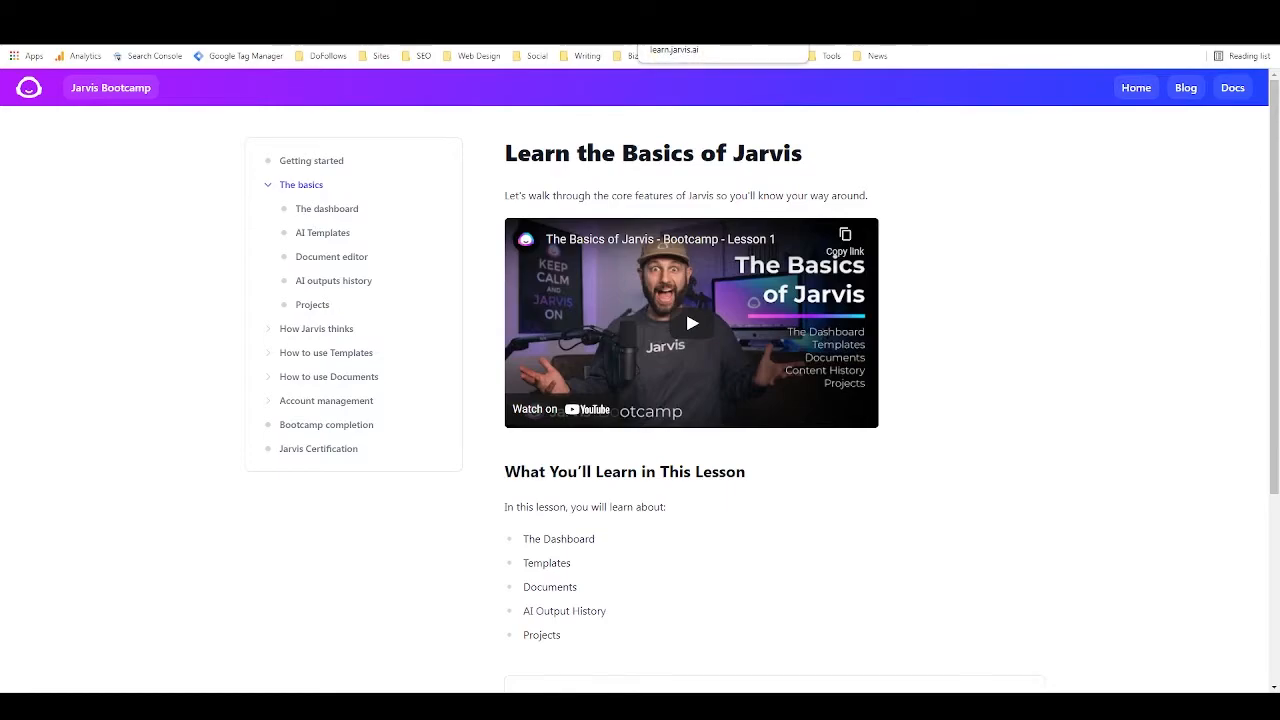
Return to the Jarvis dashboard and open the Google Ads Headline template from the Google template category.
left_click(675, 10)
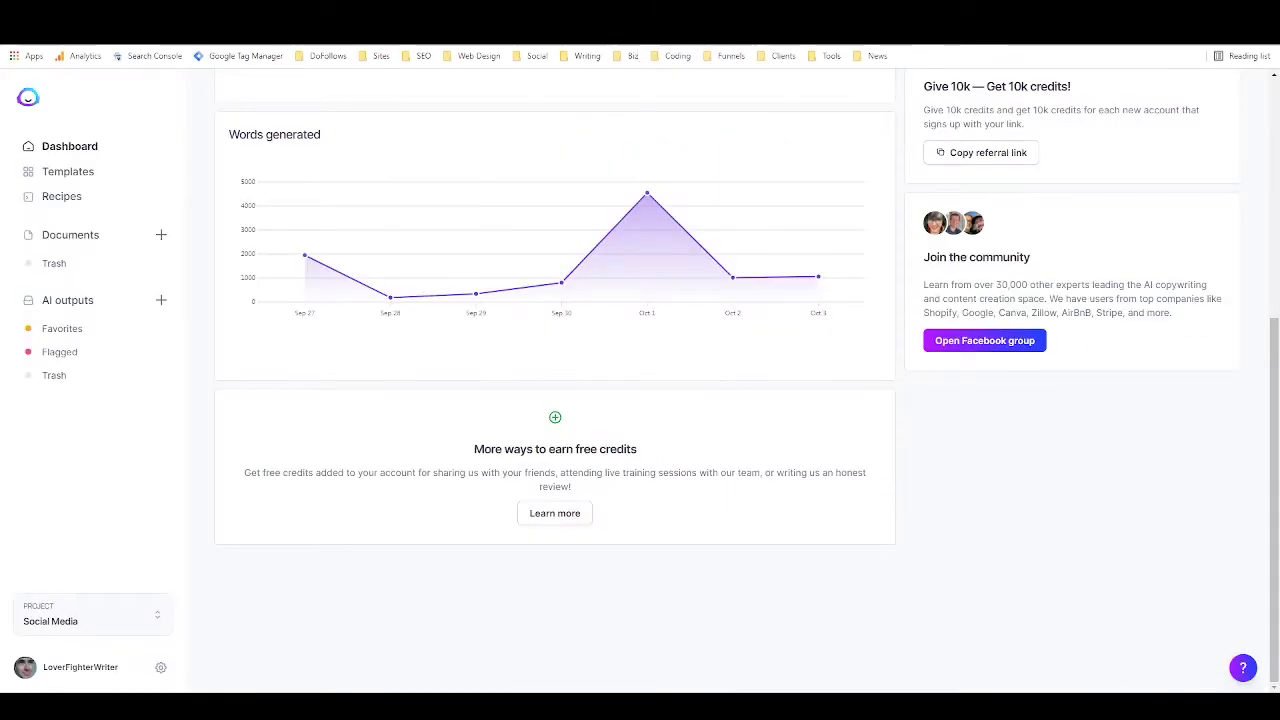
scroll(700, 340, "up", 5)
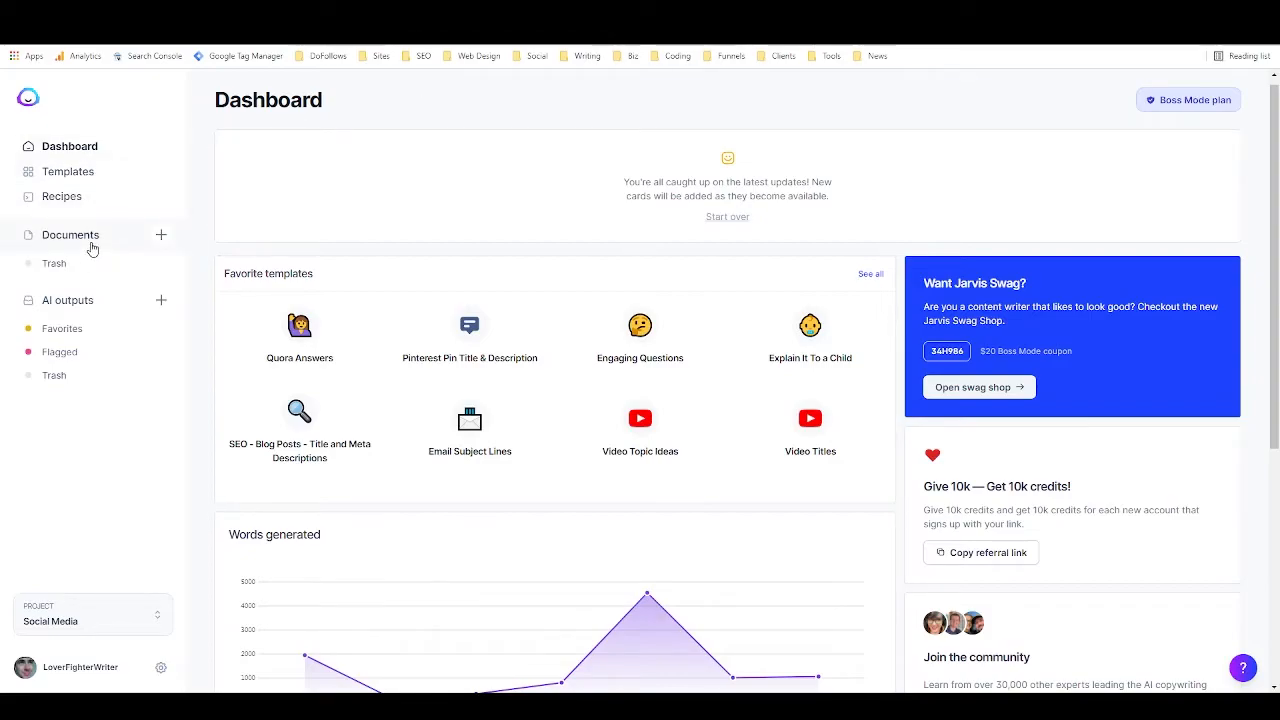
left_click(116, 177)
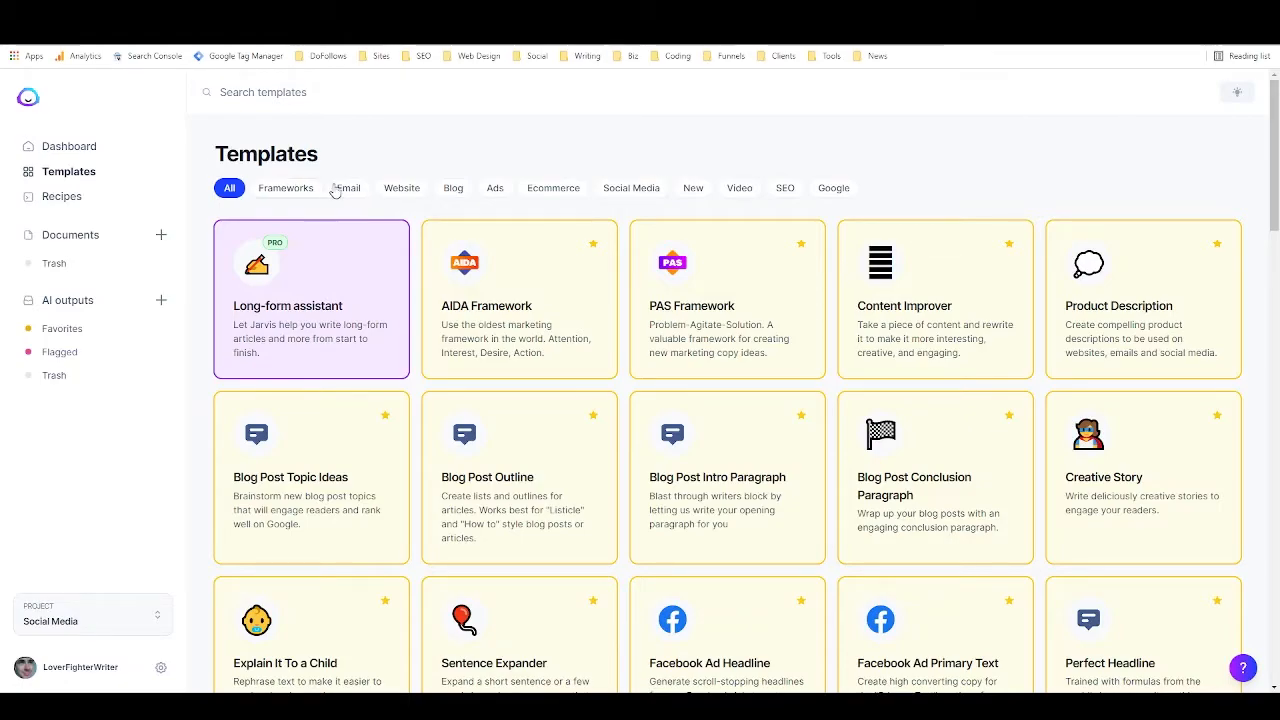
left_click(834, 189)
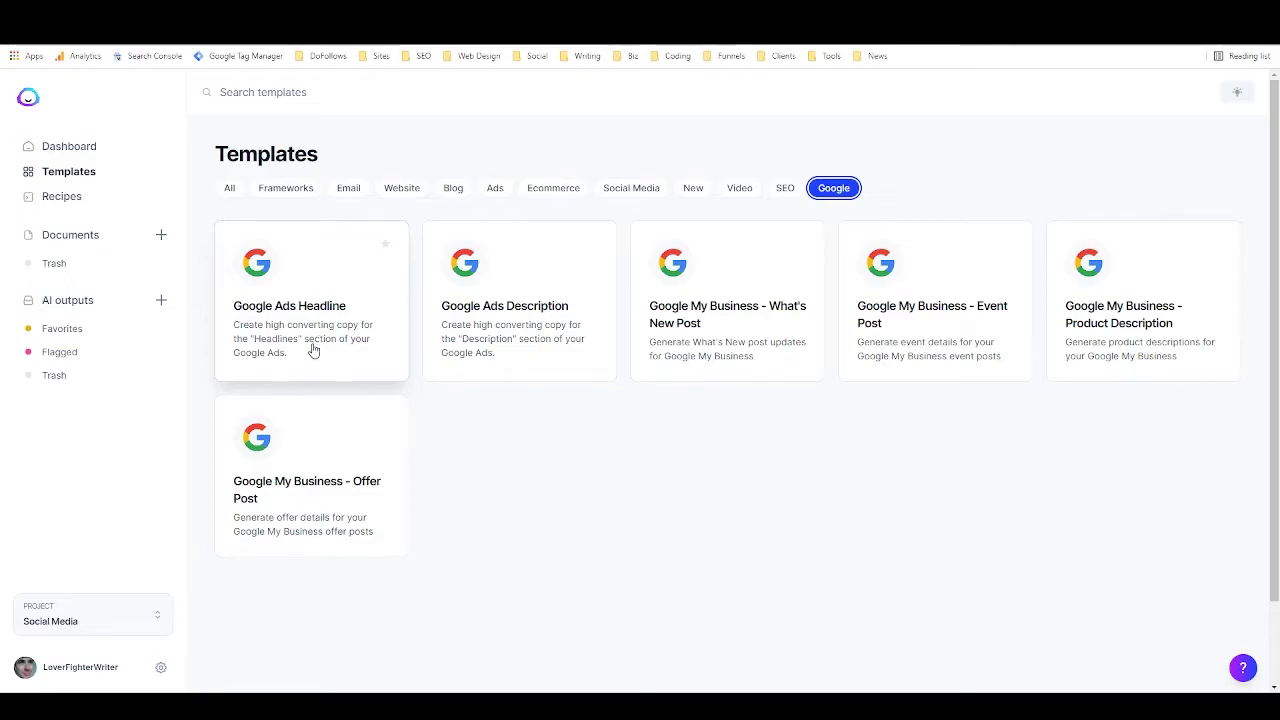
left_click(359, 360)
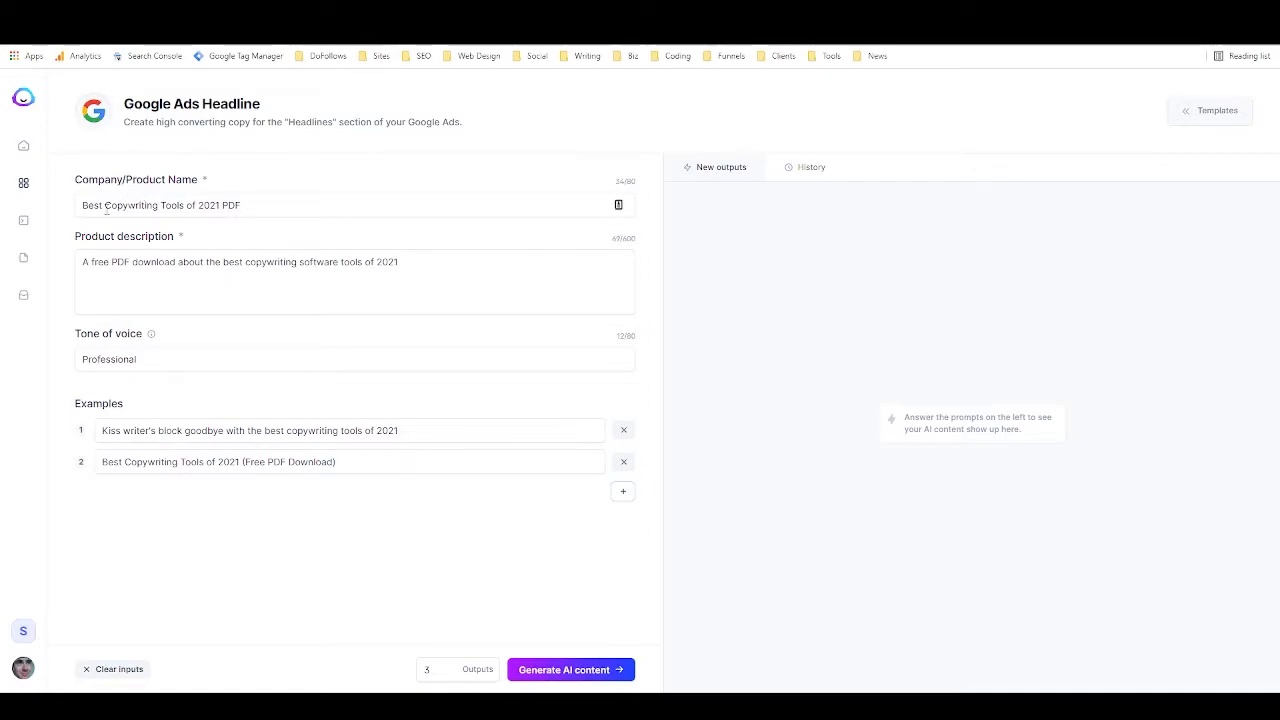
Set the number of outputs to 1 and generate a Google Ads headline twice from the existing product details.
left_click_drag(120, 205, 283, 206)
left_click(316, 200)
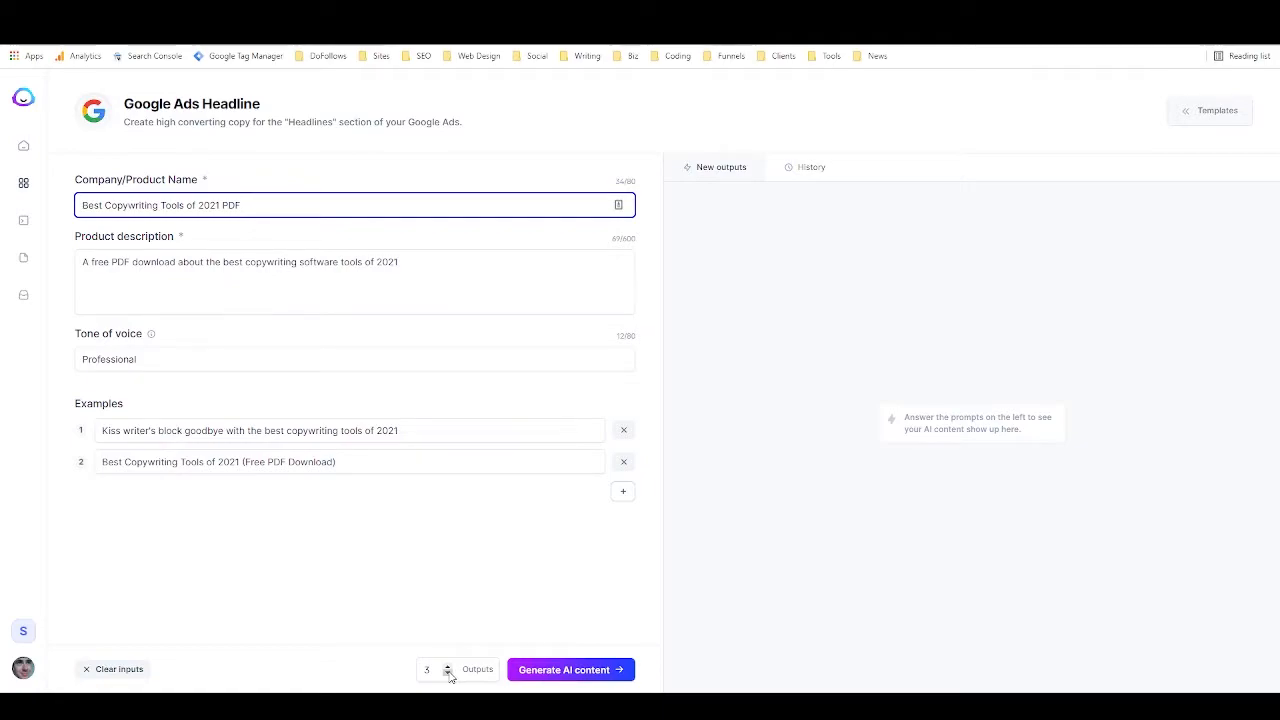
left_click(447, 674)
left_click(447, 674)
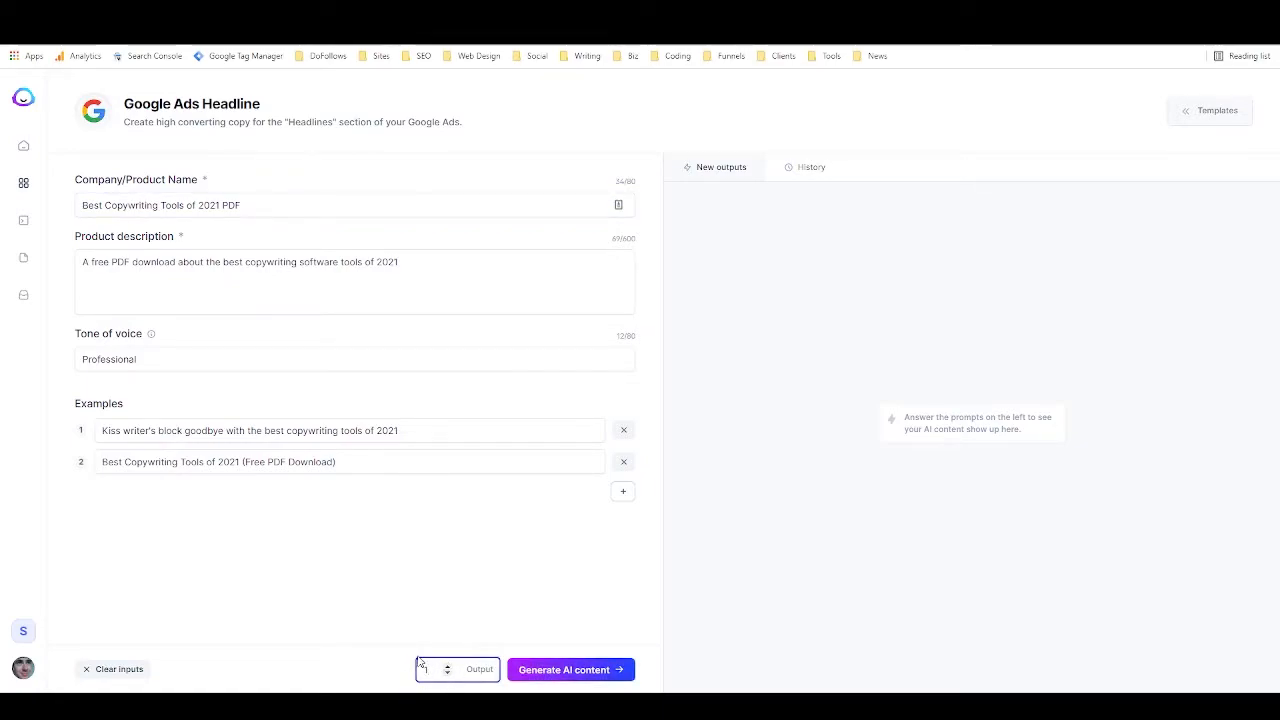
left_click(603, 679)
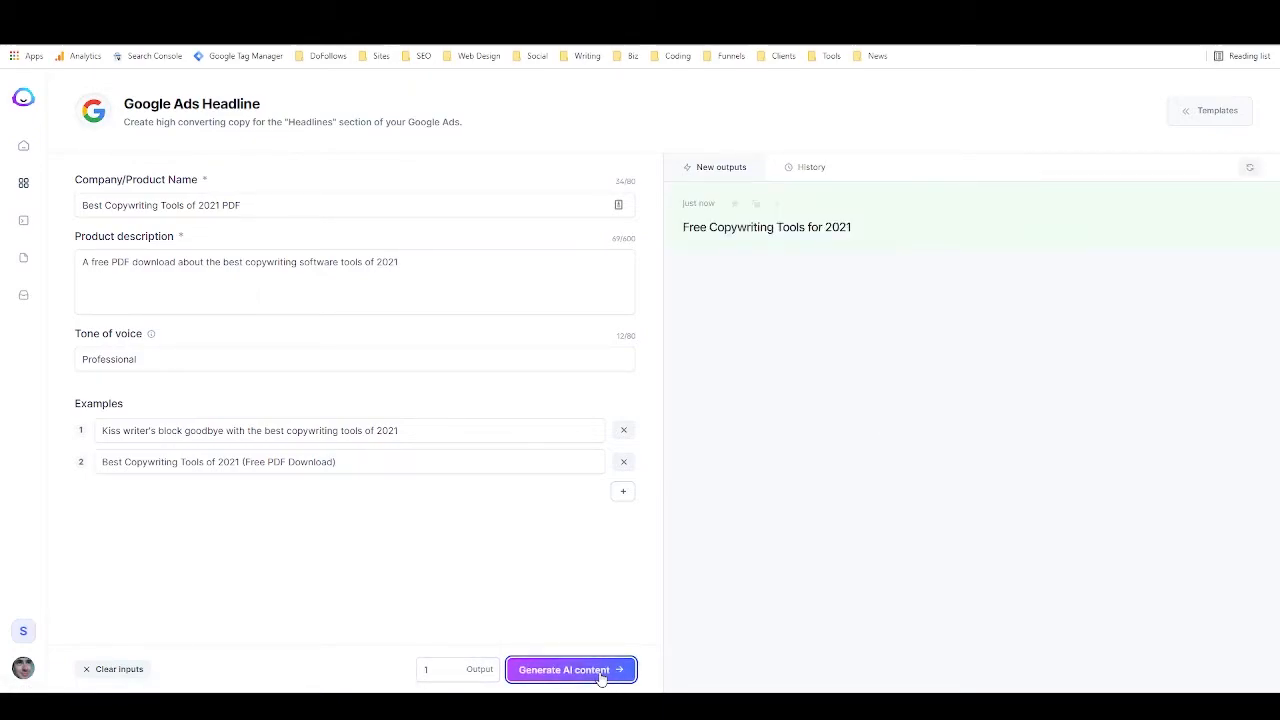
key("Return")
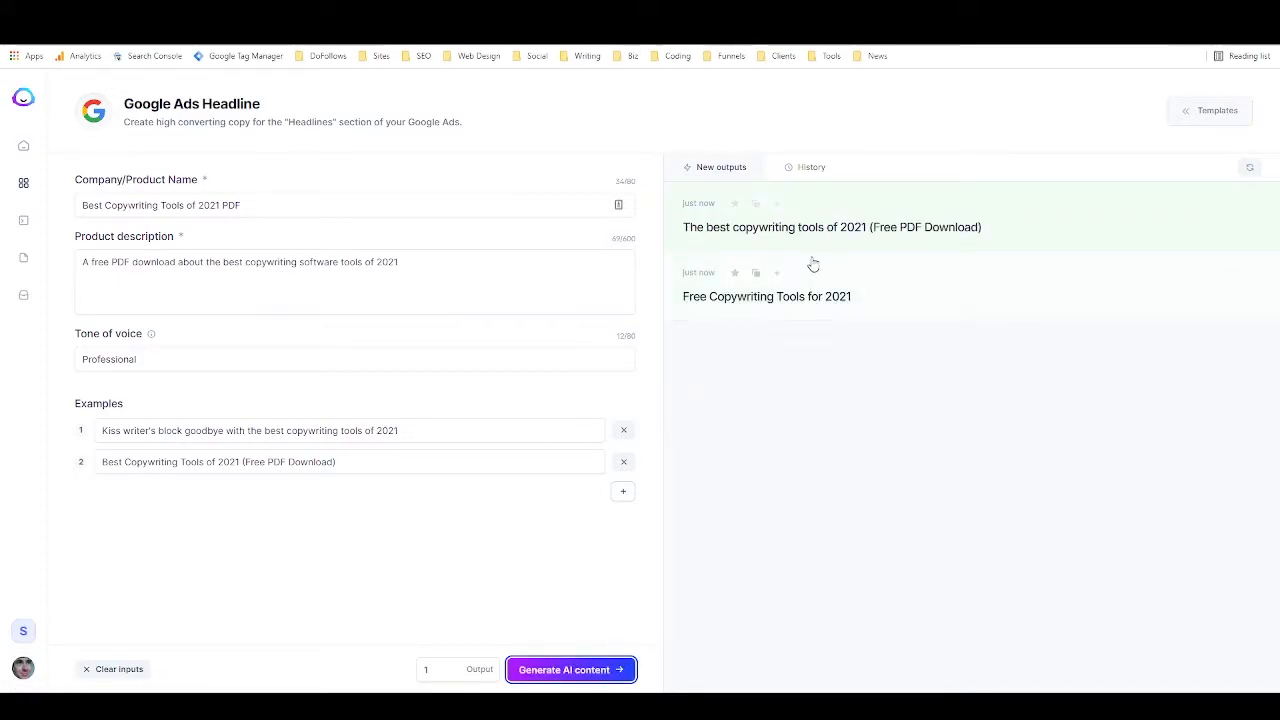
Set the number of outputs to 3 and generate another batch of Google Ads headlines.
left_click(447, 666)
left_click(447, 666)
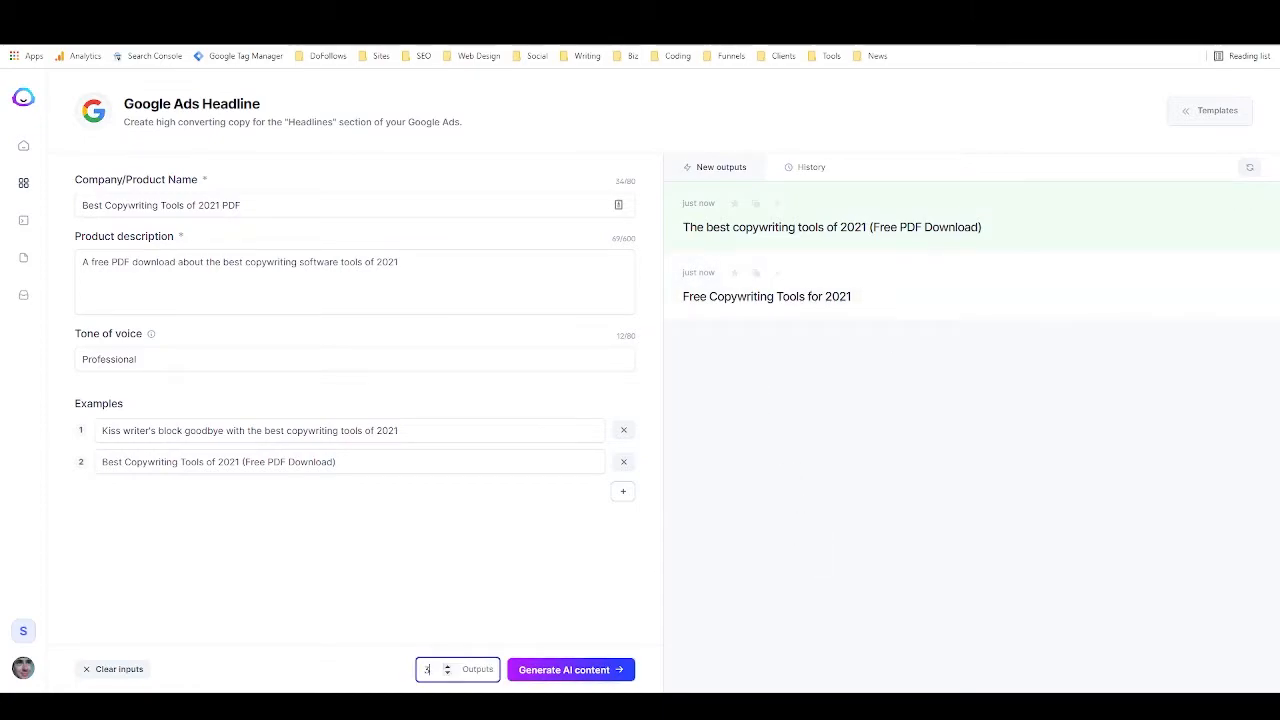
key("Return")
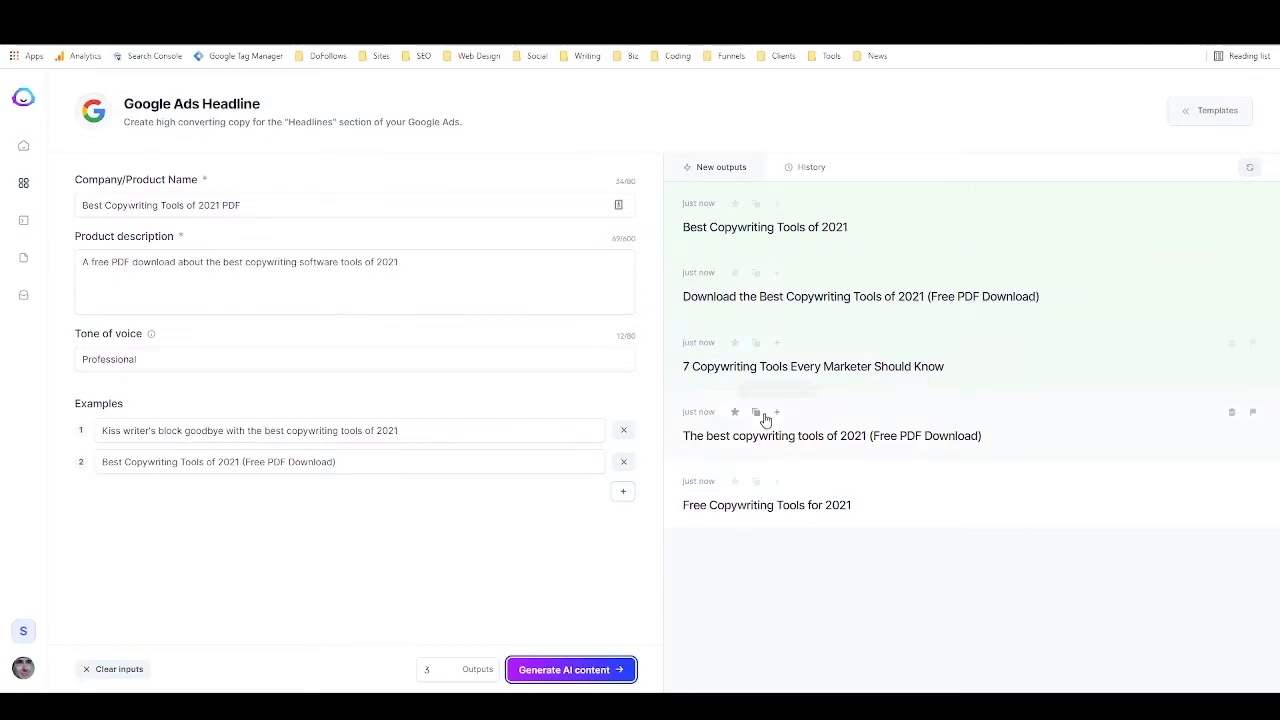
Go back to the template library and open the PAS Framework template from the Frameworks category.
left_click(23, 185)
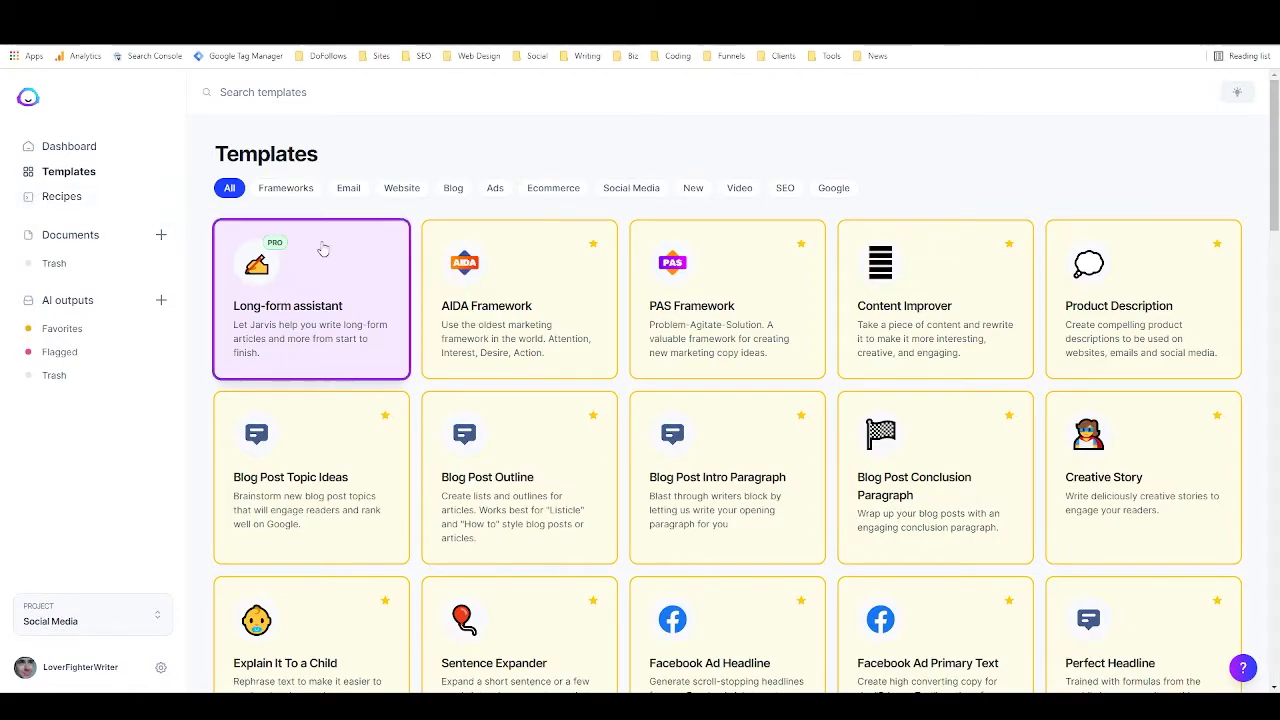
left_click(308, 188)
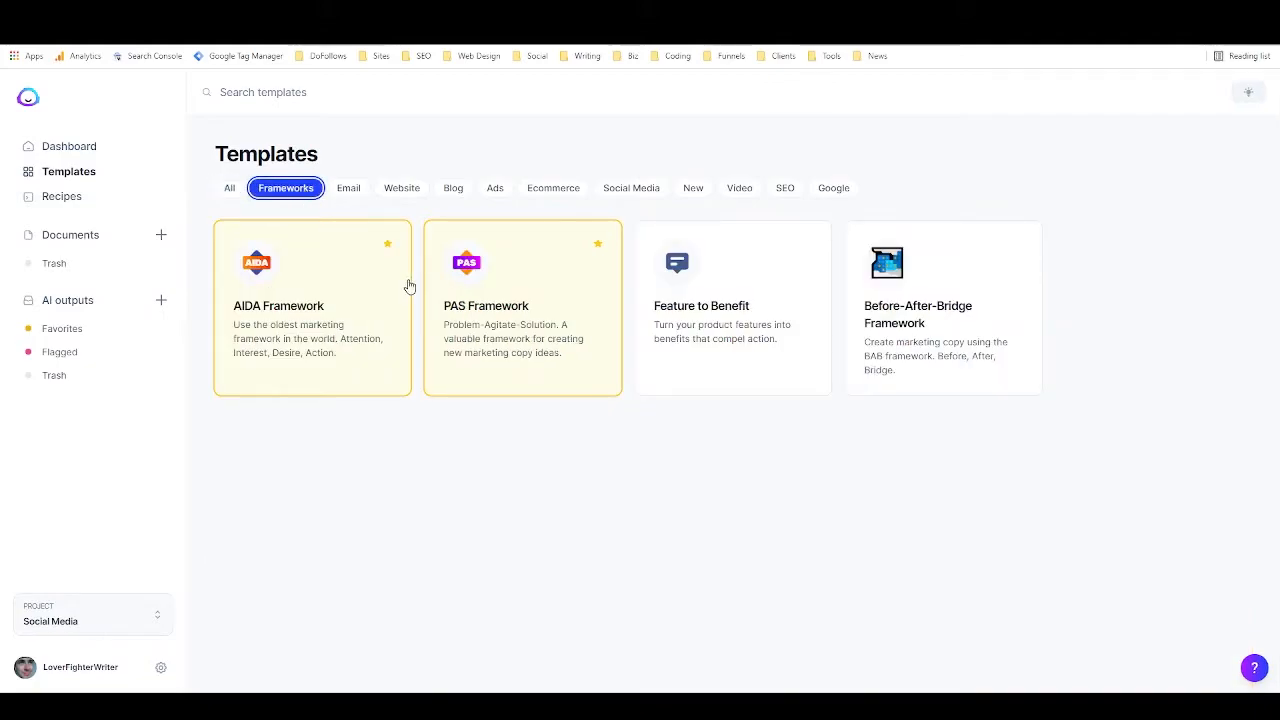
left_click(552, 311)
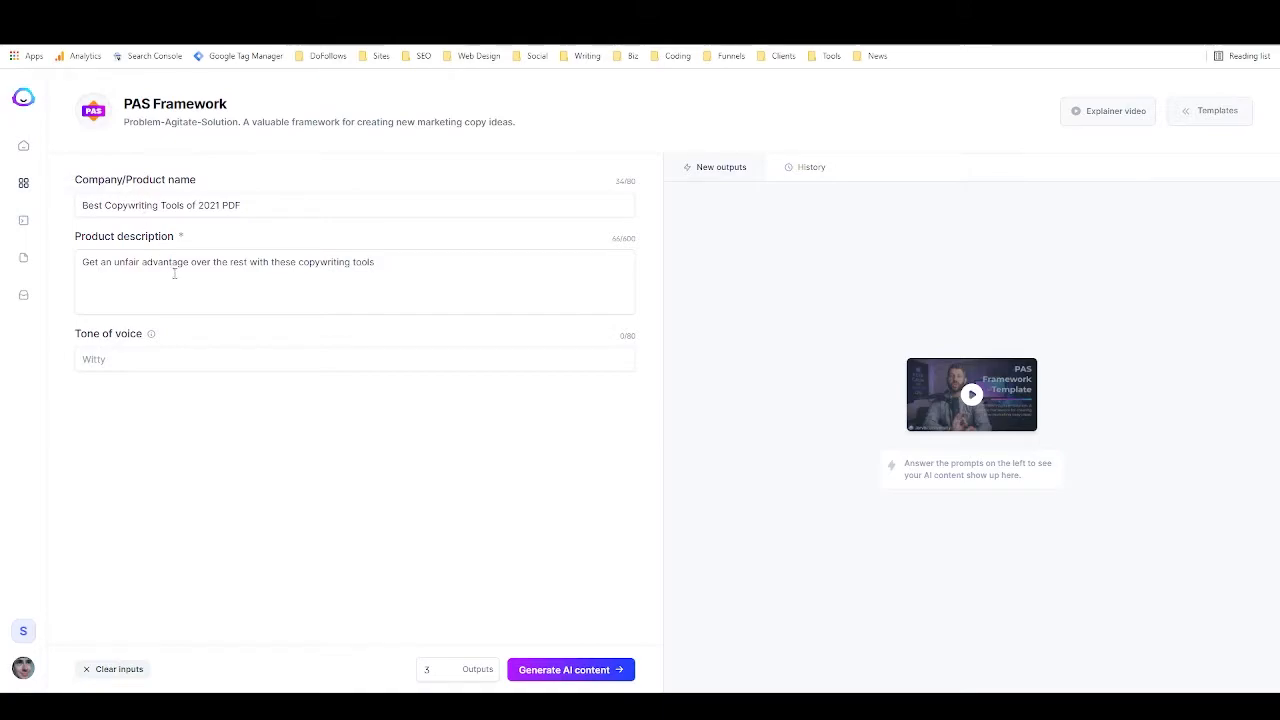
Set the outputs to 1 and generate PAS Framework copy for the Best Copywriting Tools of 2021 PDF.
left_click(447, 675)
left_click(447, 675)
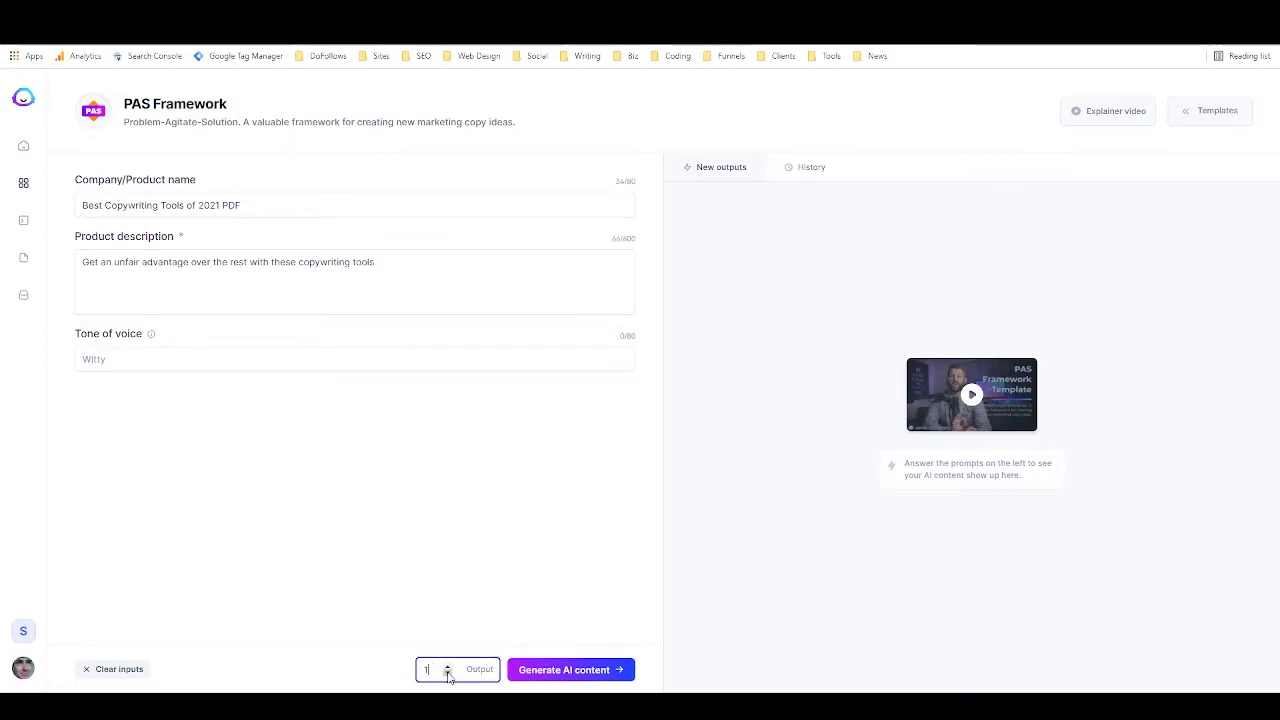
left_click(580, 677)
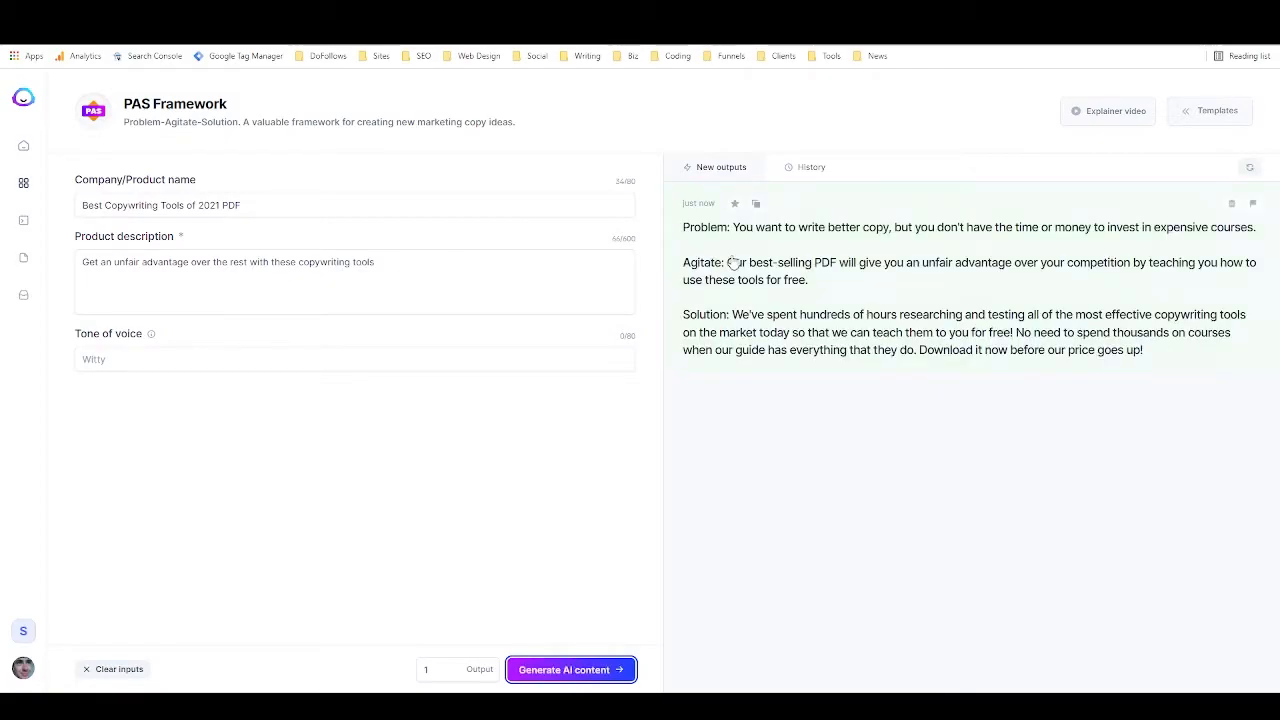
Generate three PAS Framework outputs for the PDF, copy the first one, and set the number of outputs back to 1.
left_click(447, 668)
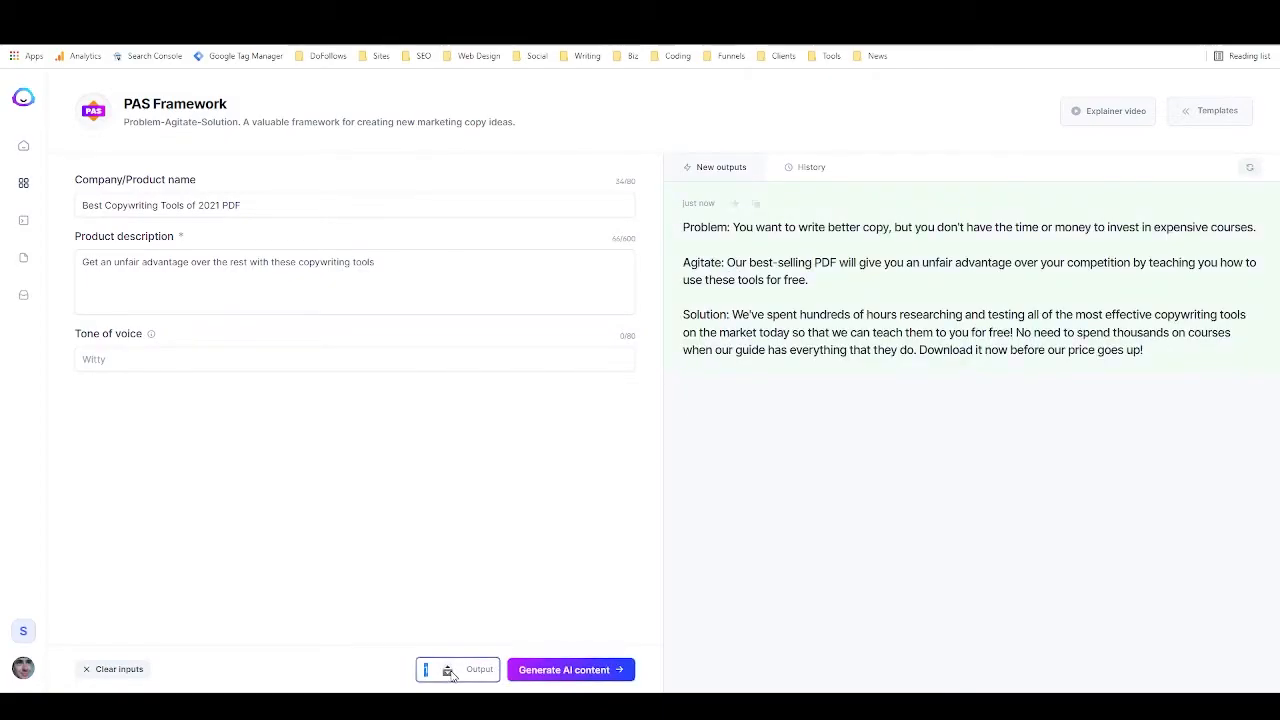
left_click(447, 668)
left_click(604, 672)
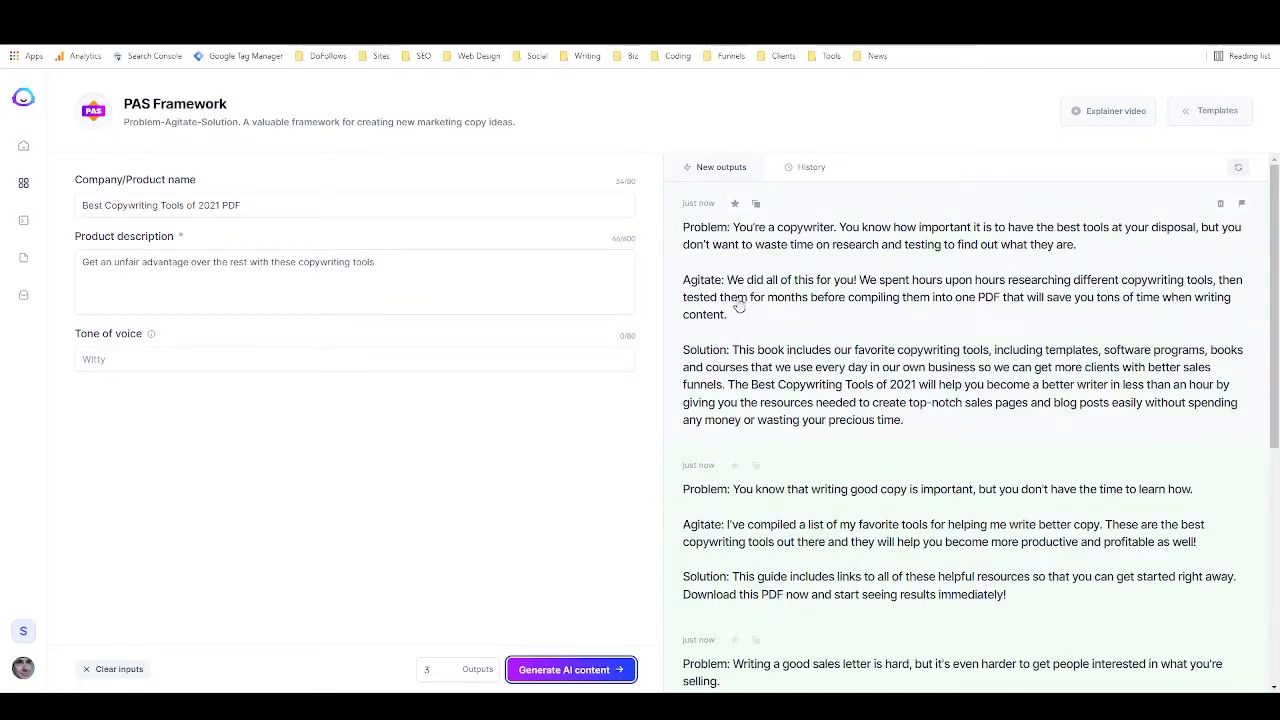
left_click(756, 204)
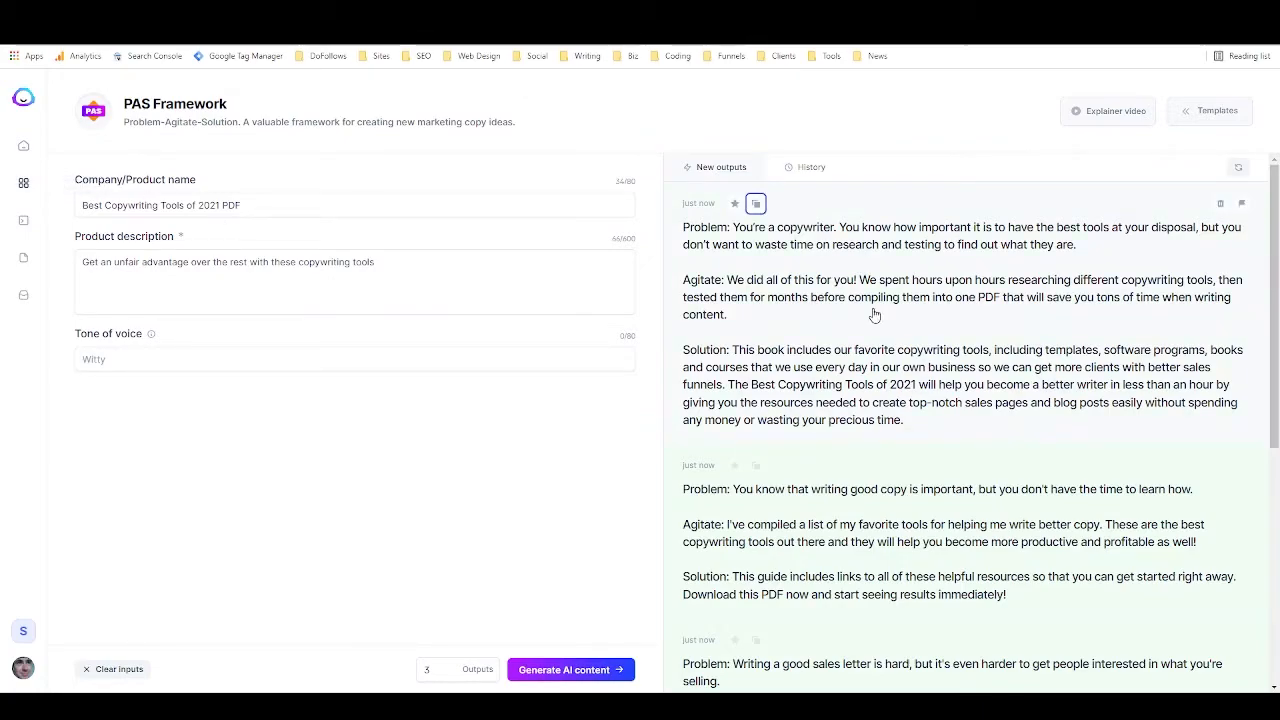
double_click(449, 679)
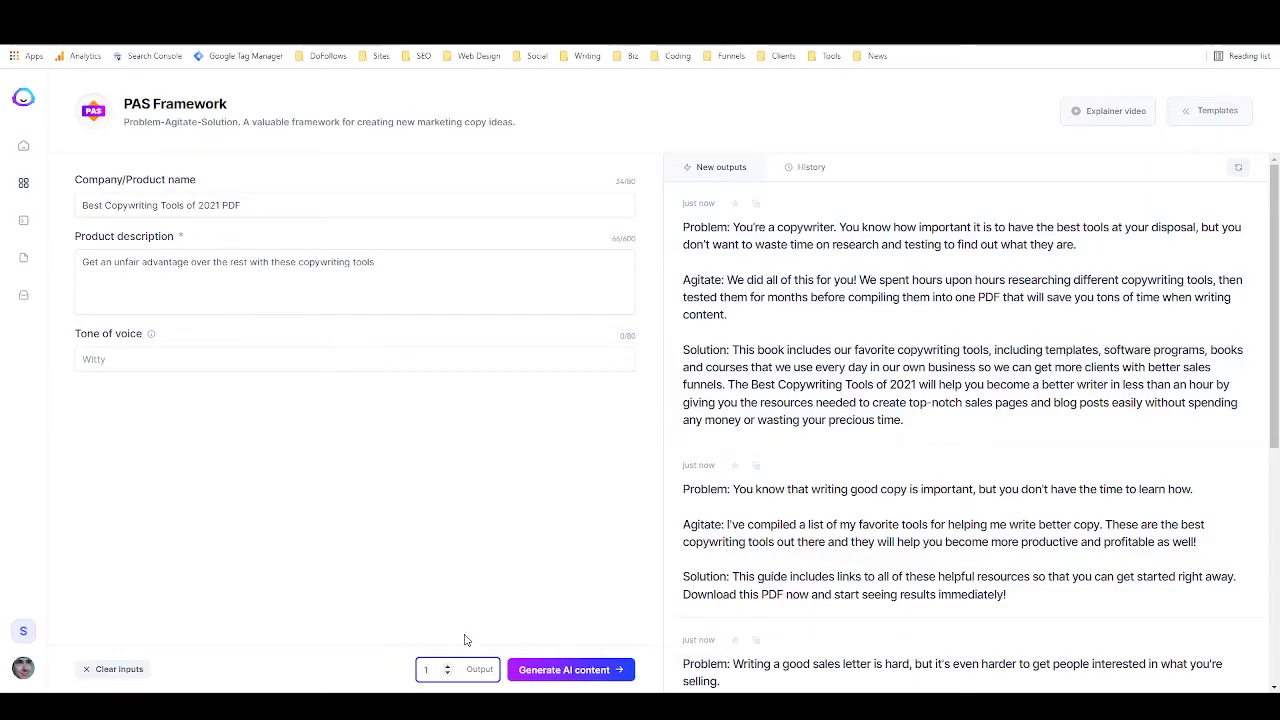
Return to the template library and look through the Google, SEO, Video, Ads, Blog, Website, Email and Frameworks categories.
left_click(23, 183)
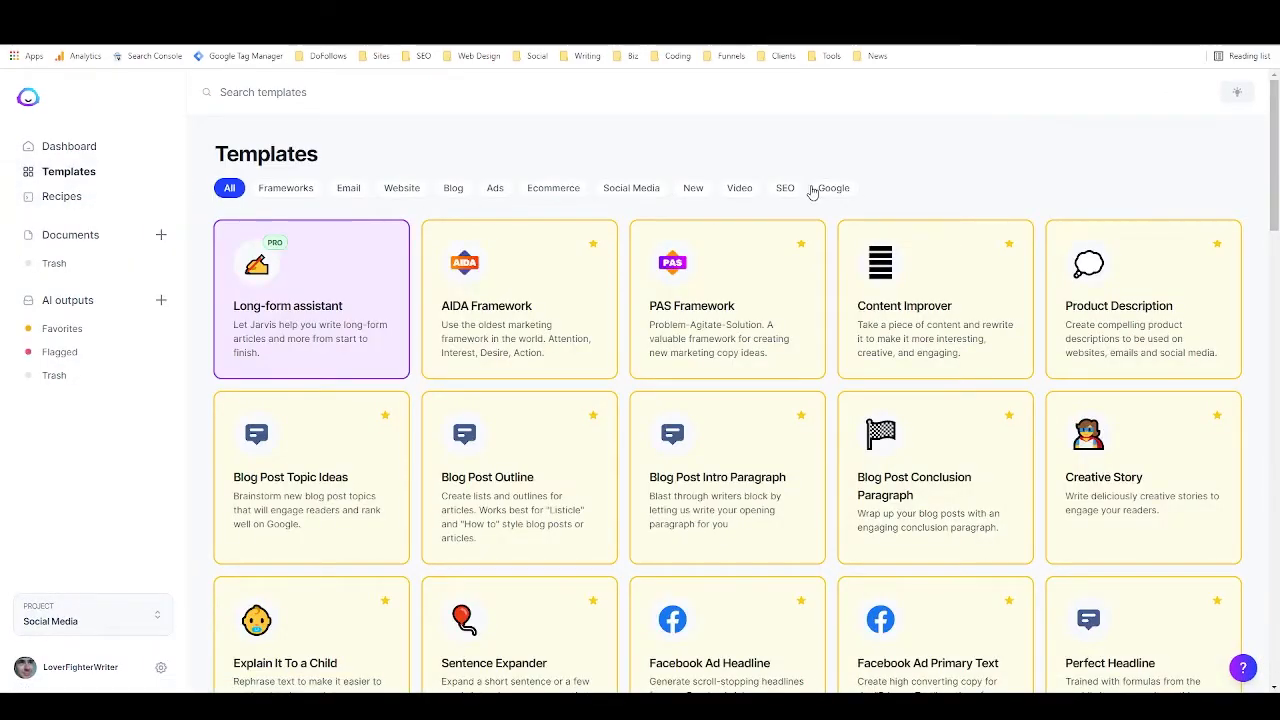
left_click(846, 191)
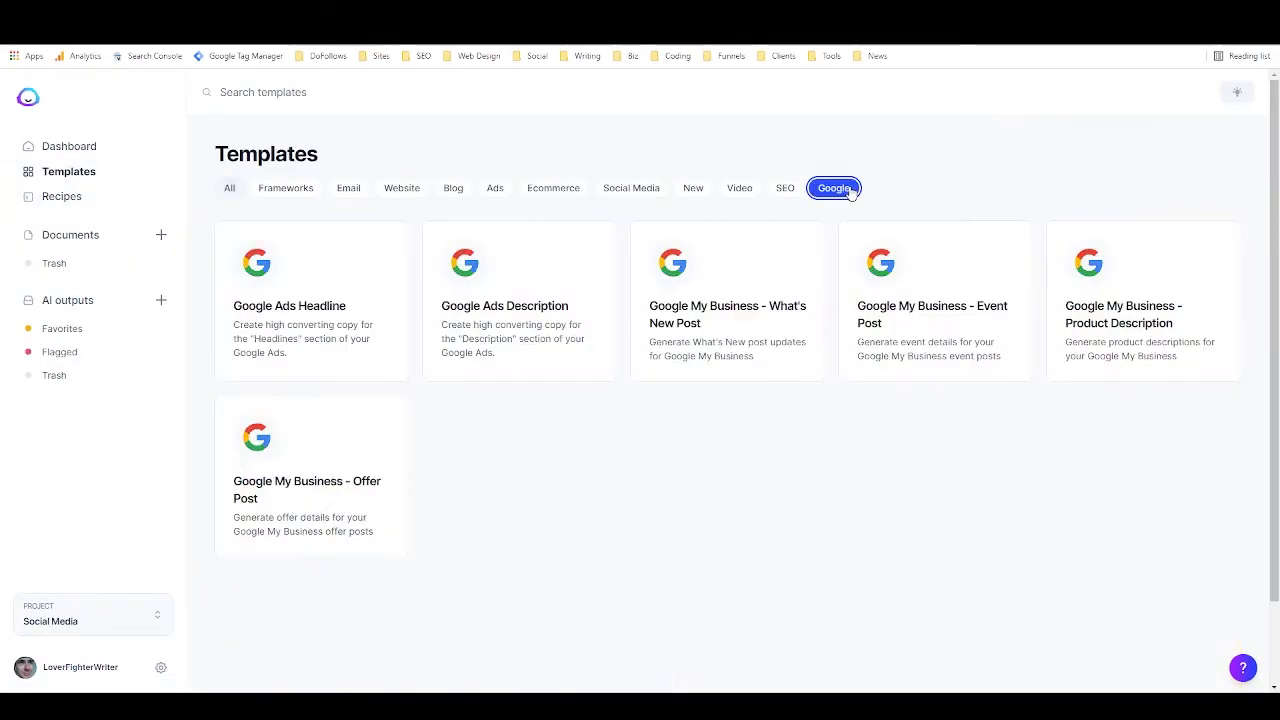
left_click(786, 190)
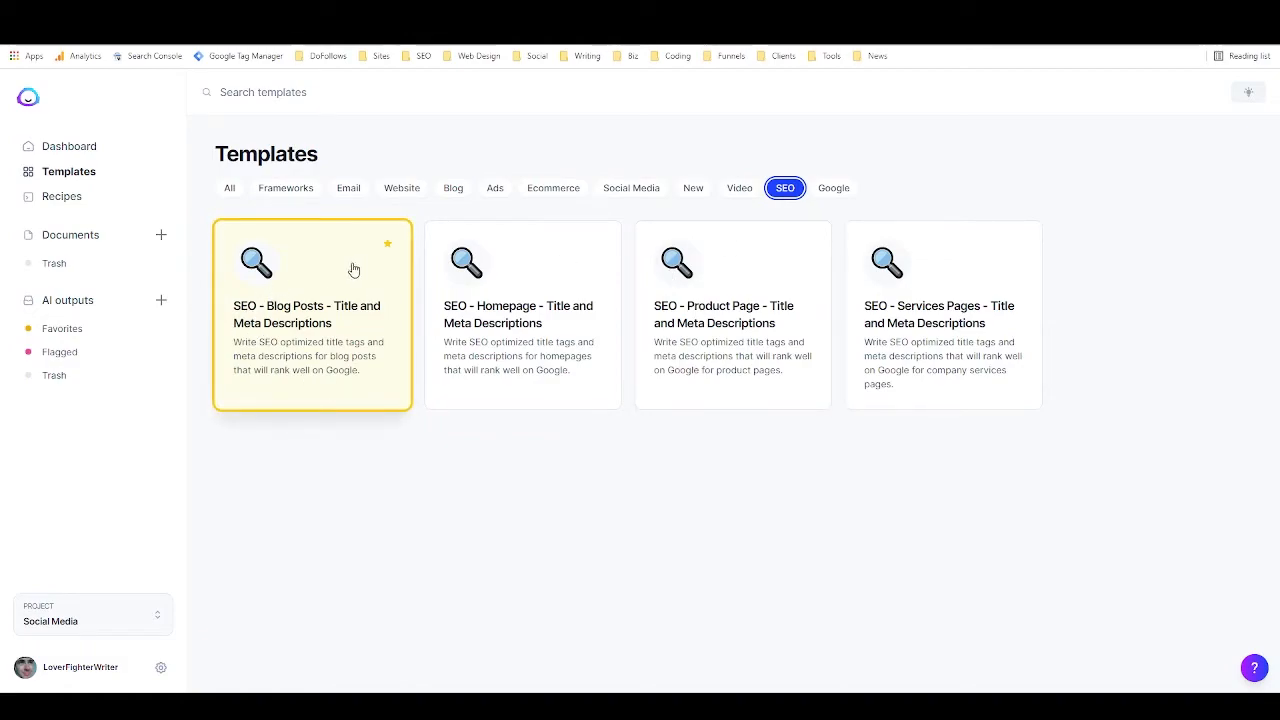
left_click(733, 192)
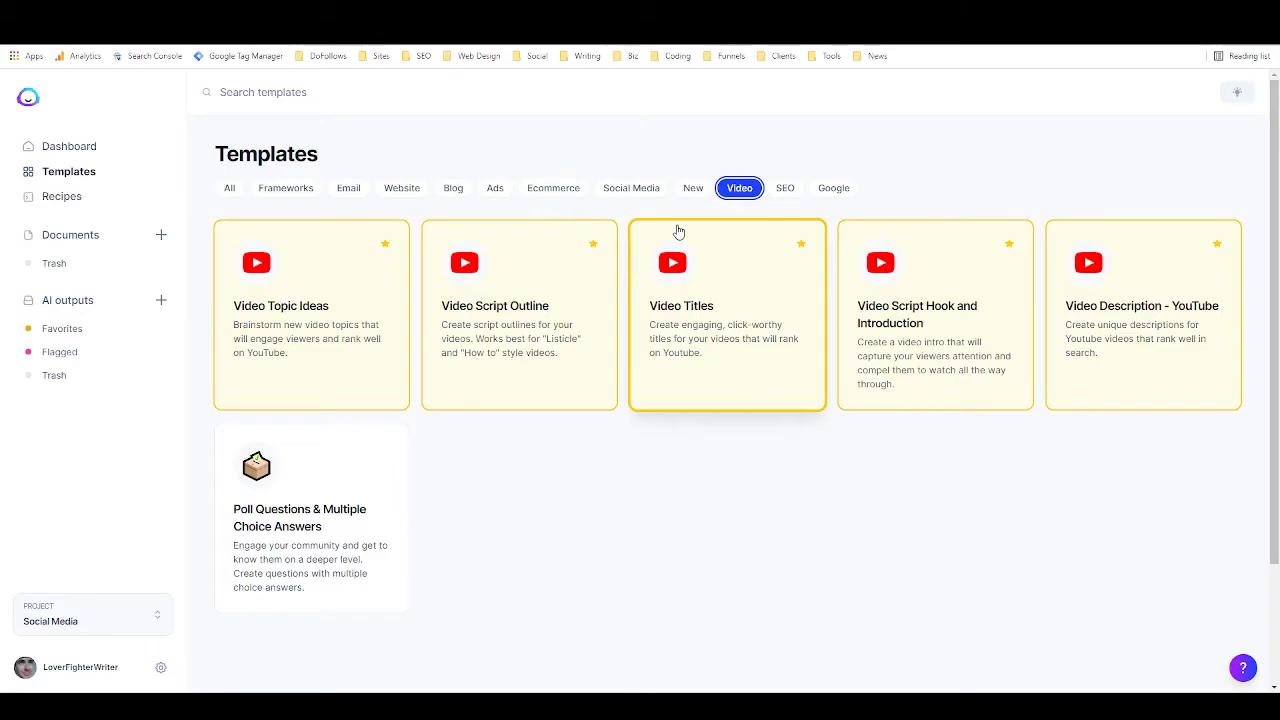
left_click(497, 189)
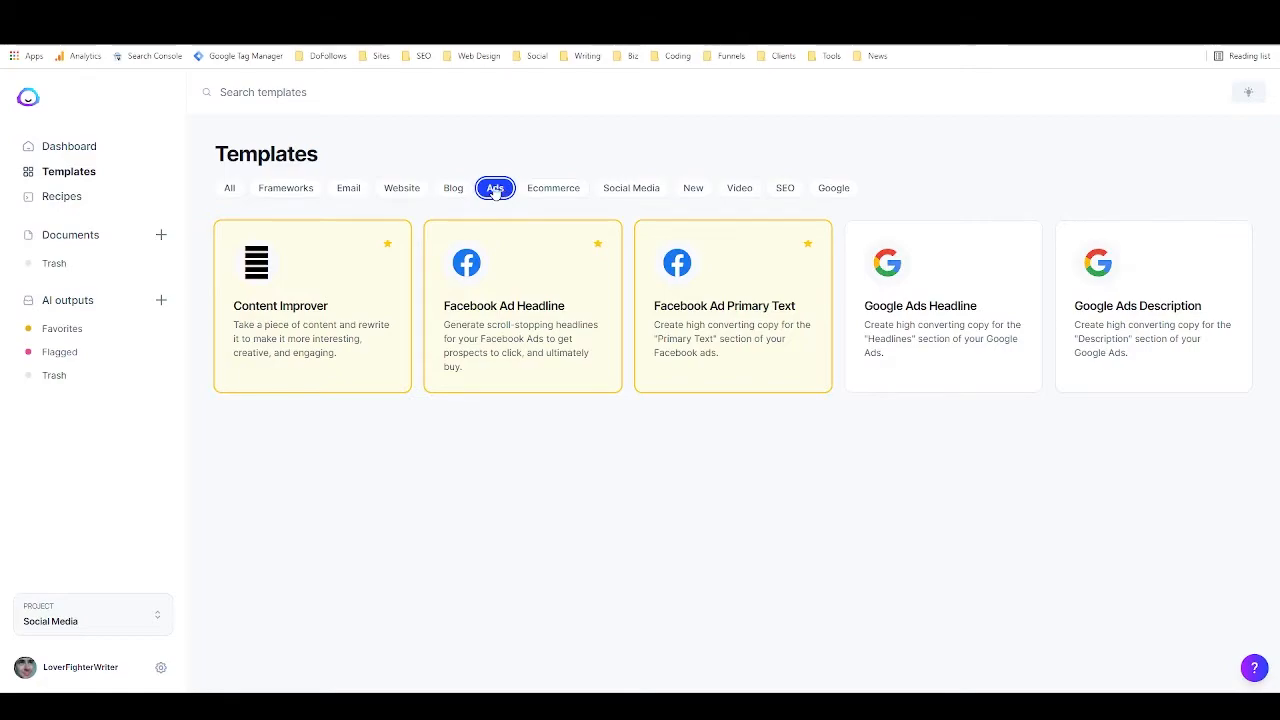
left_click(454, 190)
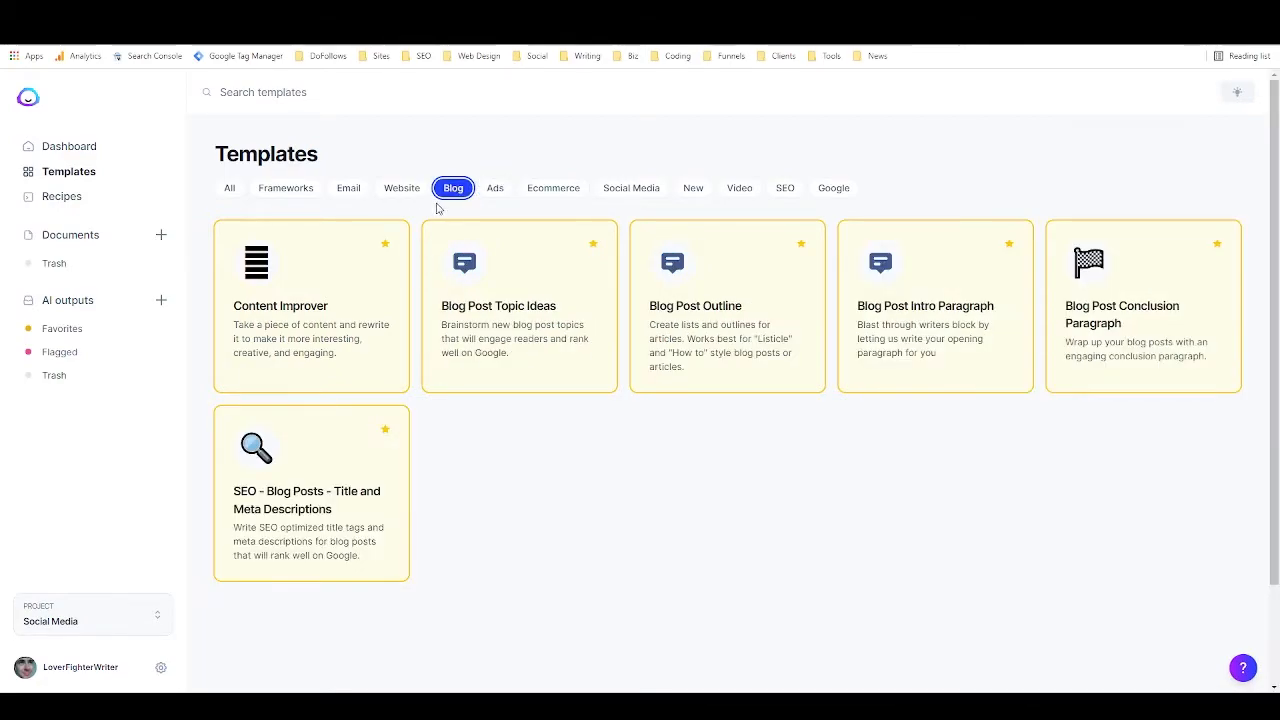
left_click(406, 190)
left_click(355, 189)
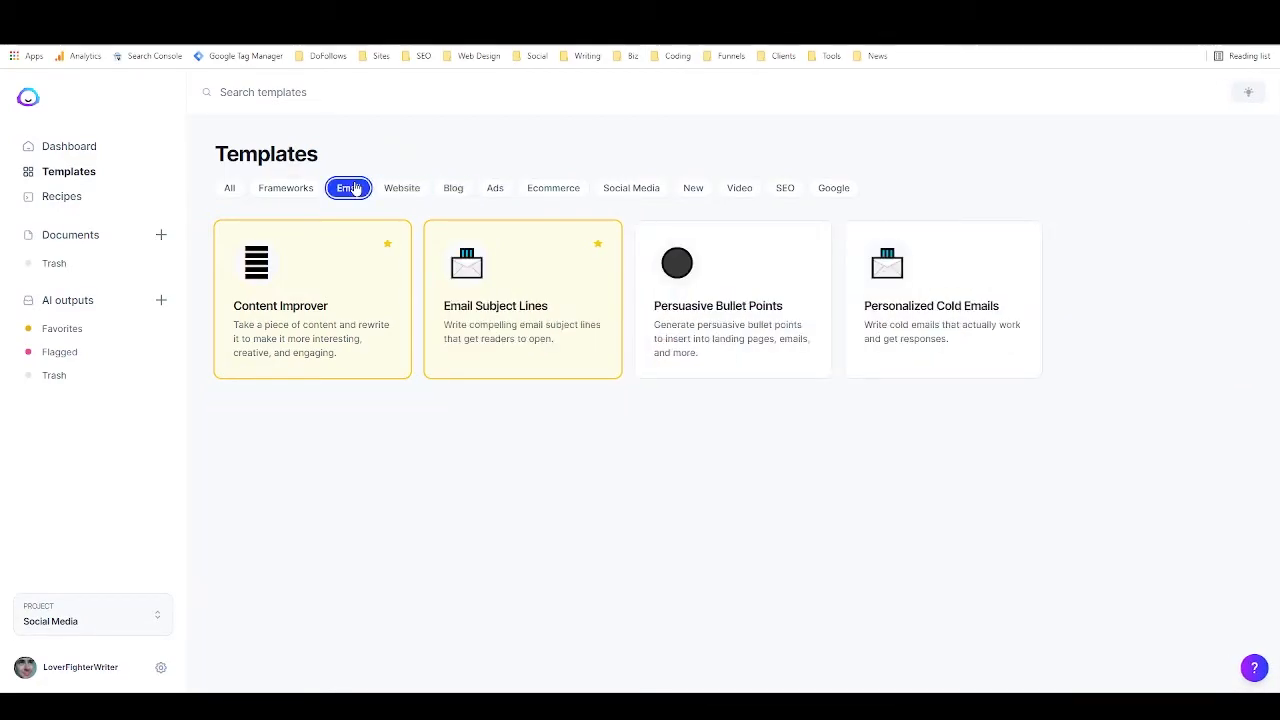
left_click(292, 194)
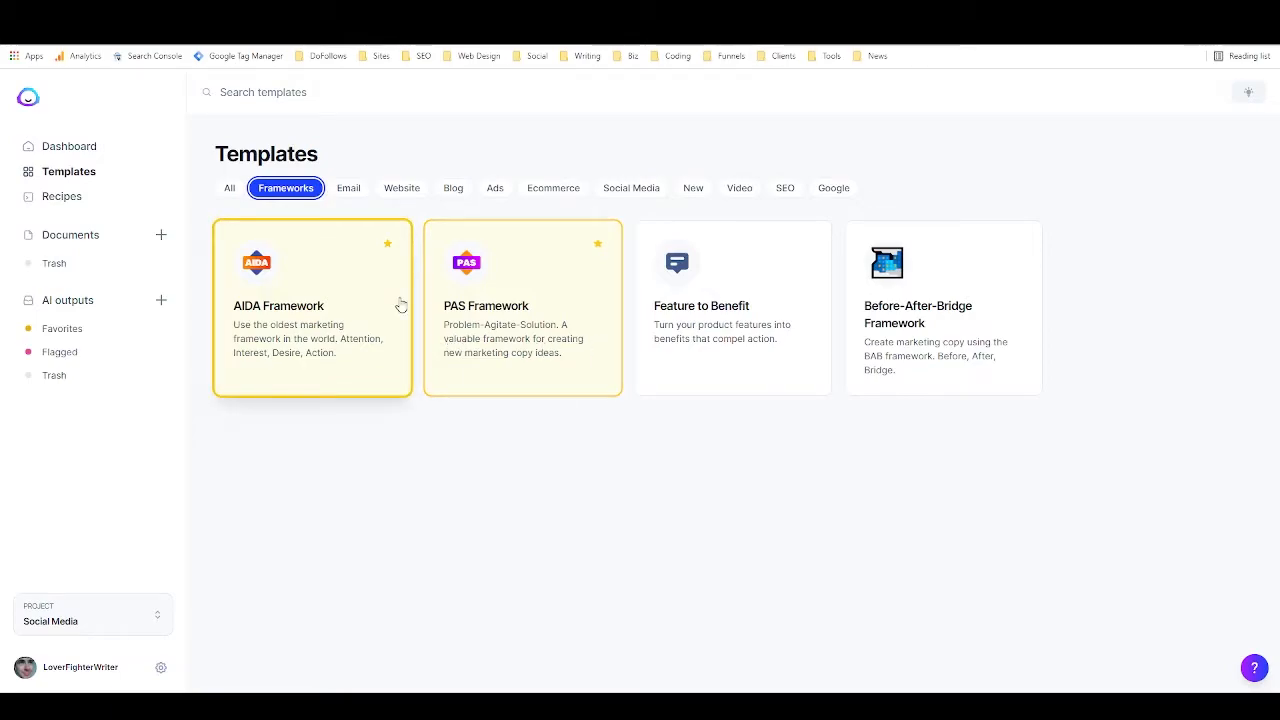
Create a new document from scratch and paste the copied PAS Framework text into it.
left_click(80, 241)
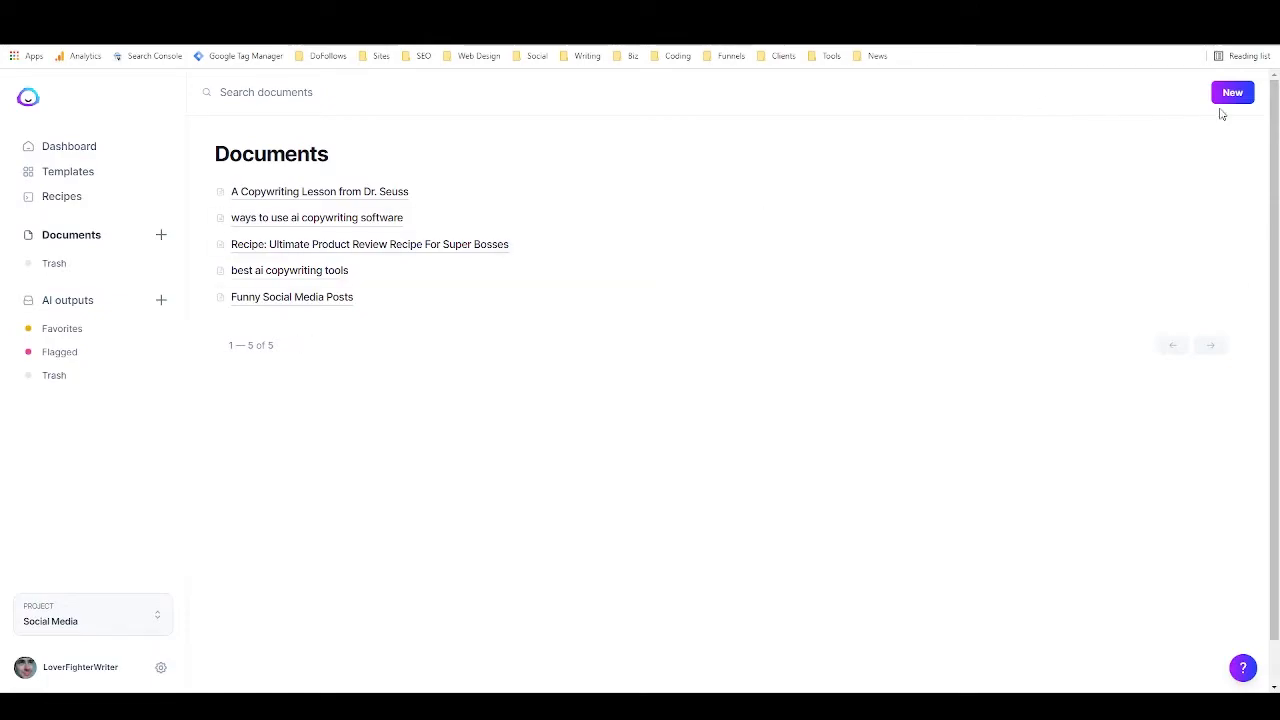
left_click(161, 236)
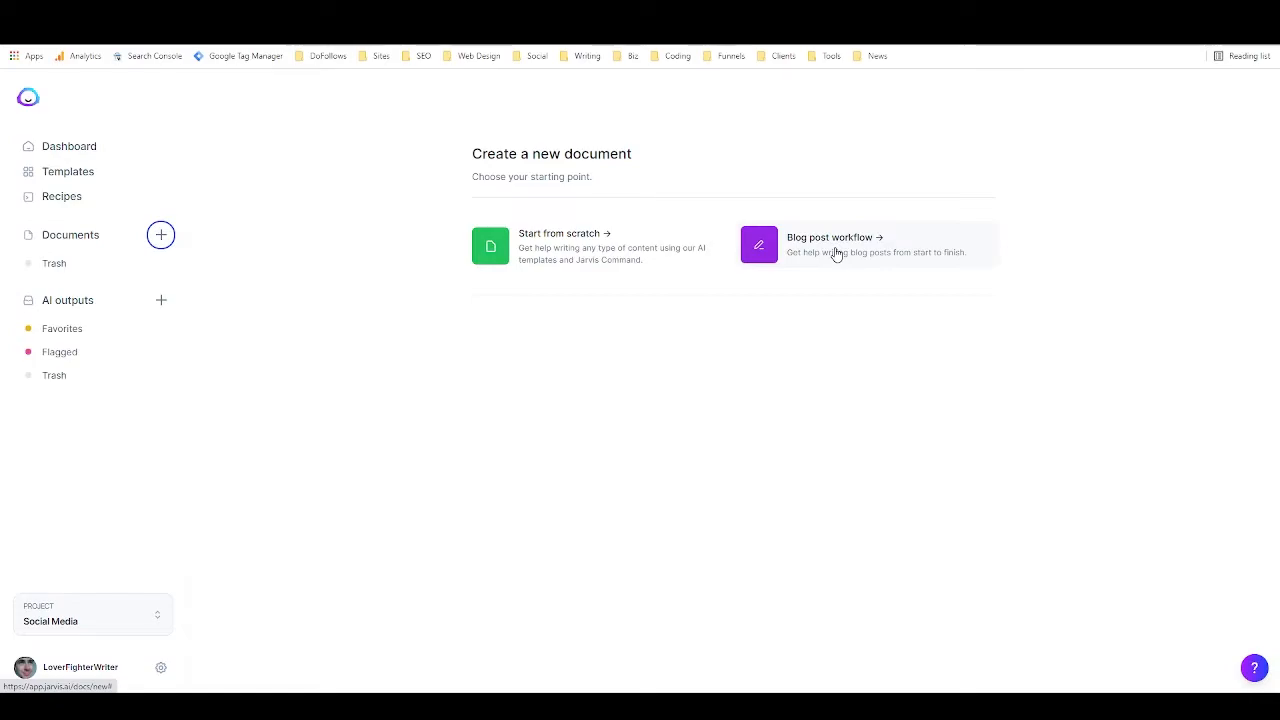
left_click(535, 253)
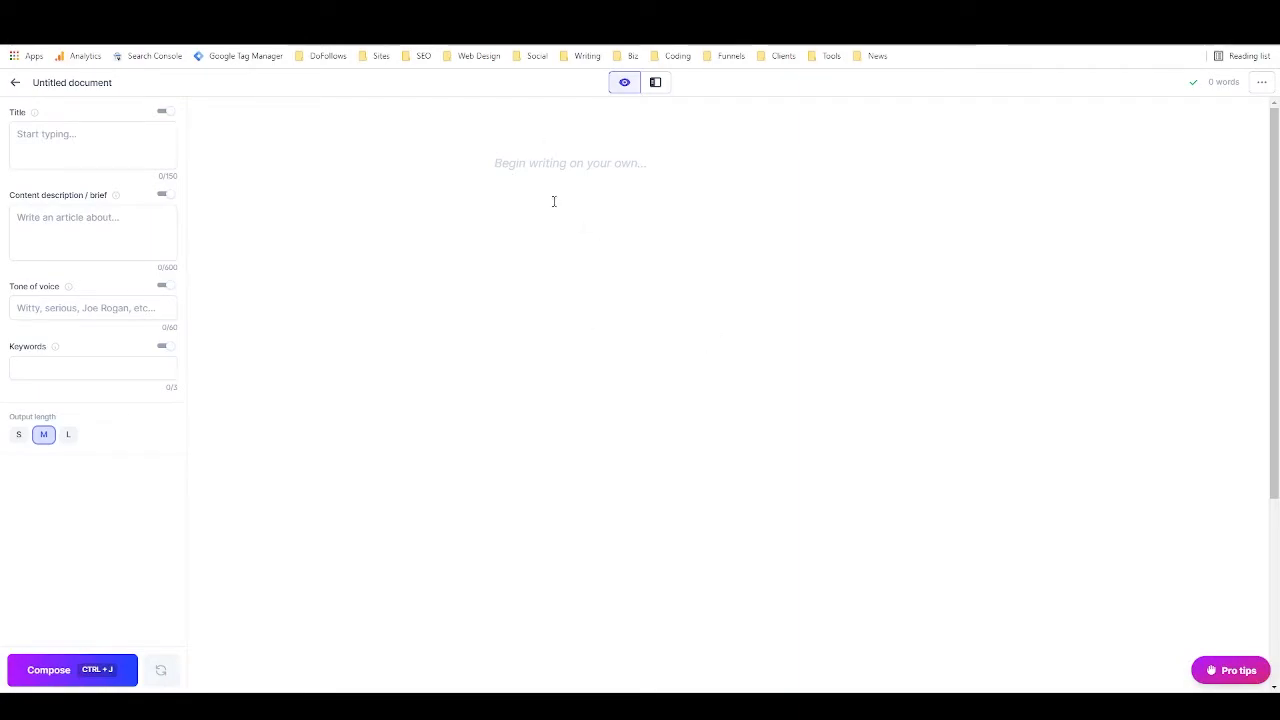
key("ctrl+v")
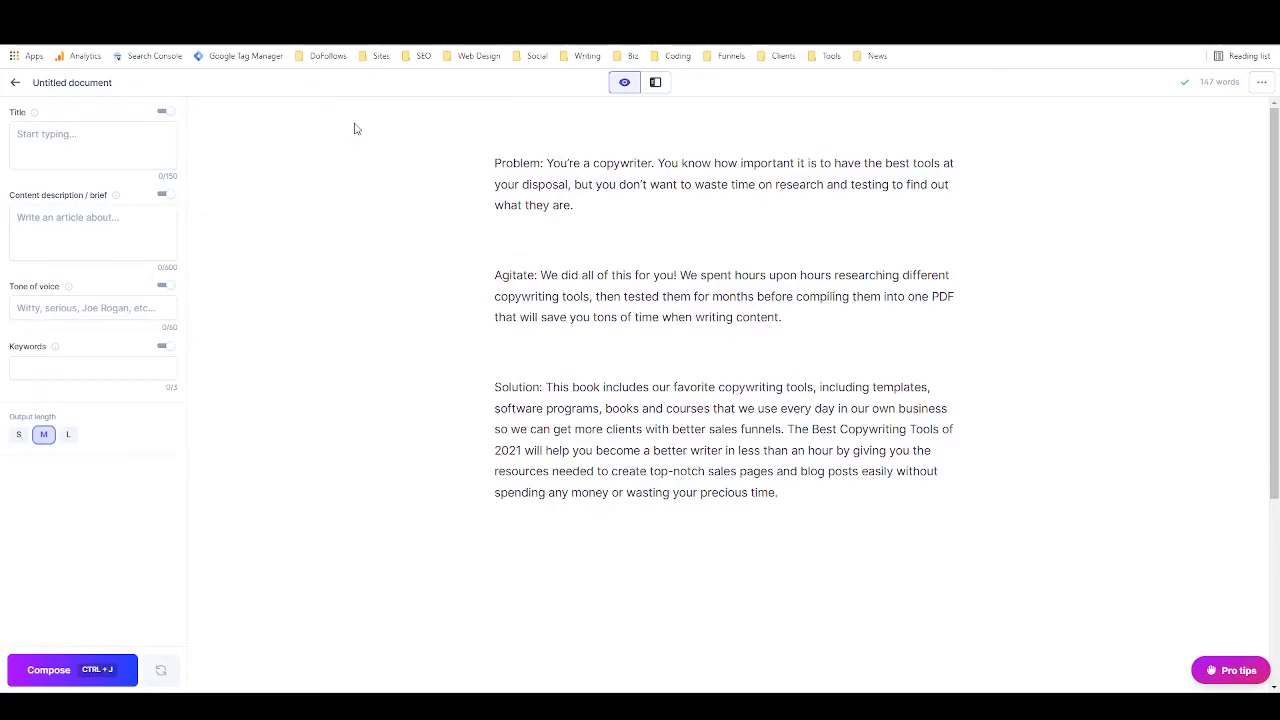
Hide the document's title and content description from Jarvis and enter "Something irrelevant" as the title.
left_click(75, 144)
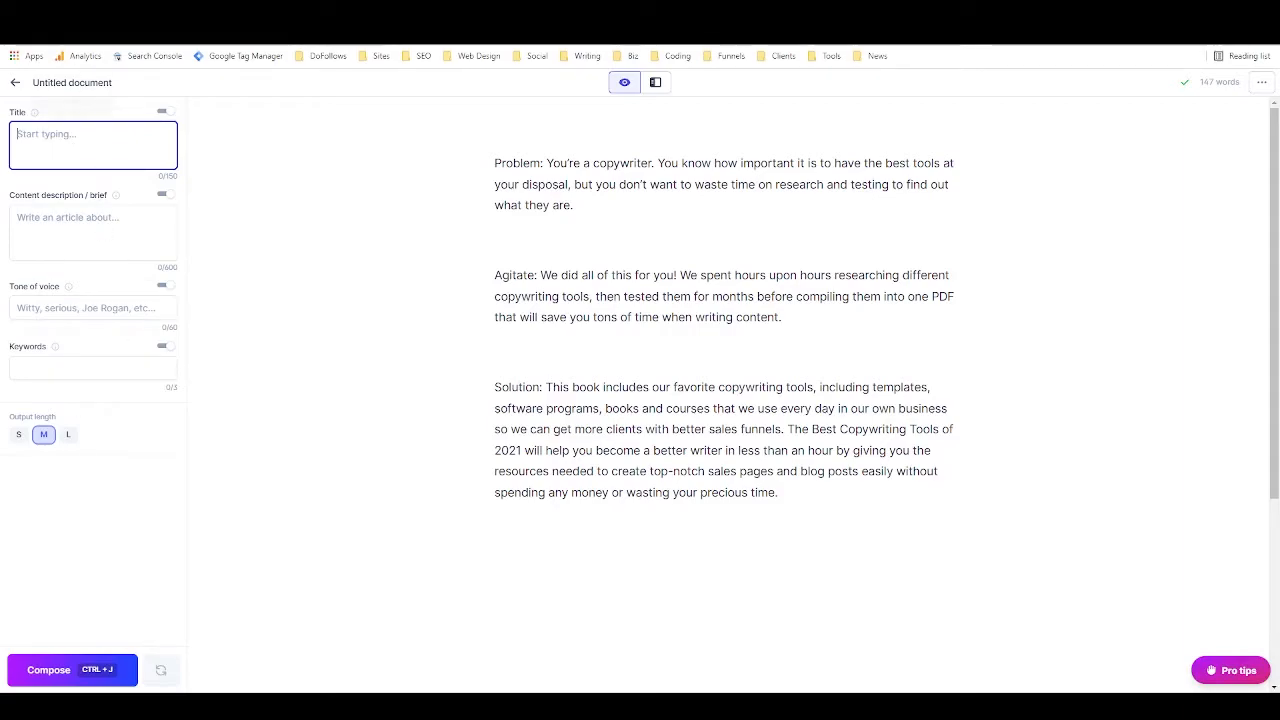
left_click(163, 111)
left_click(166, 199)
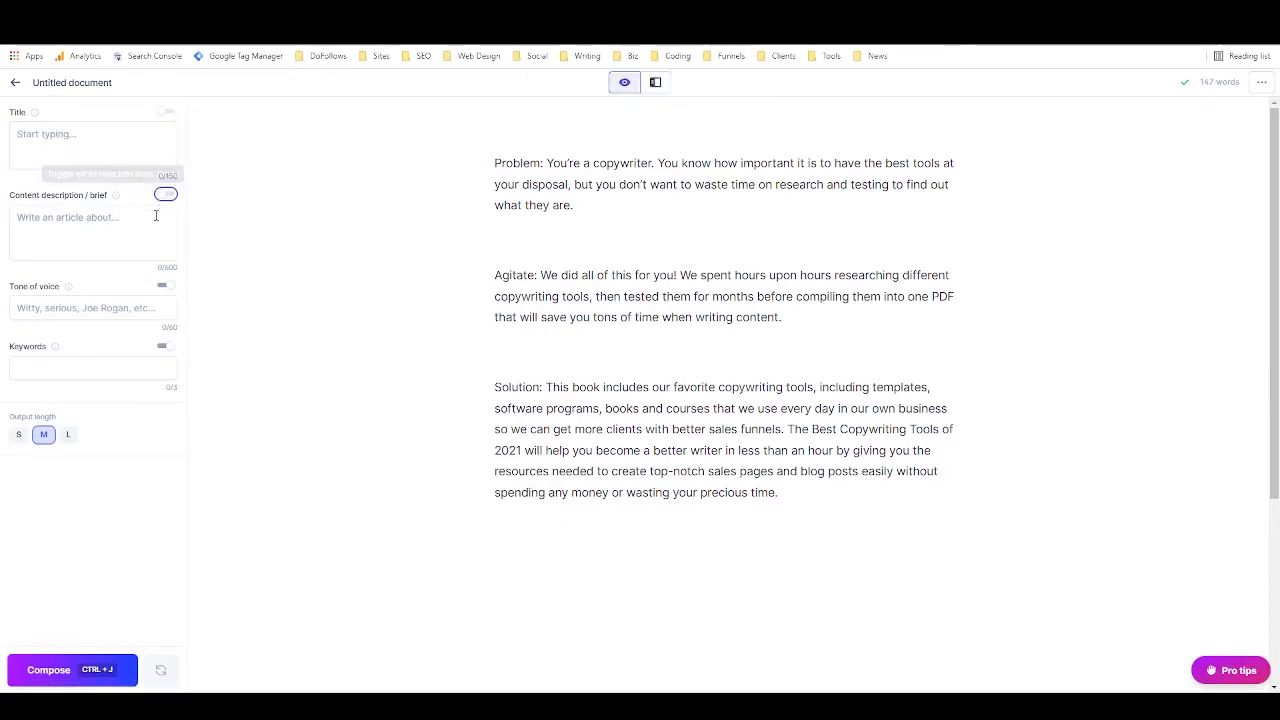
left_click(136, 124)
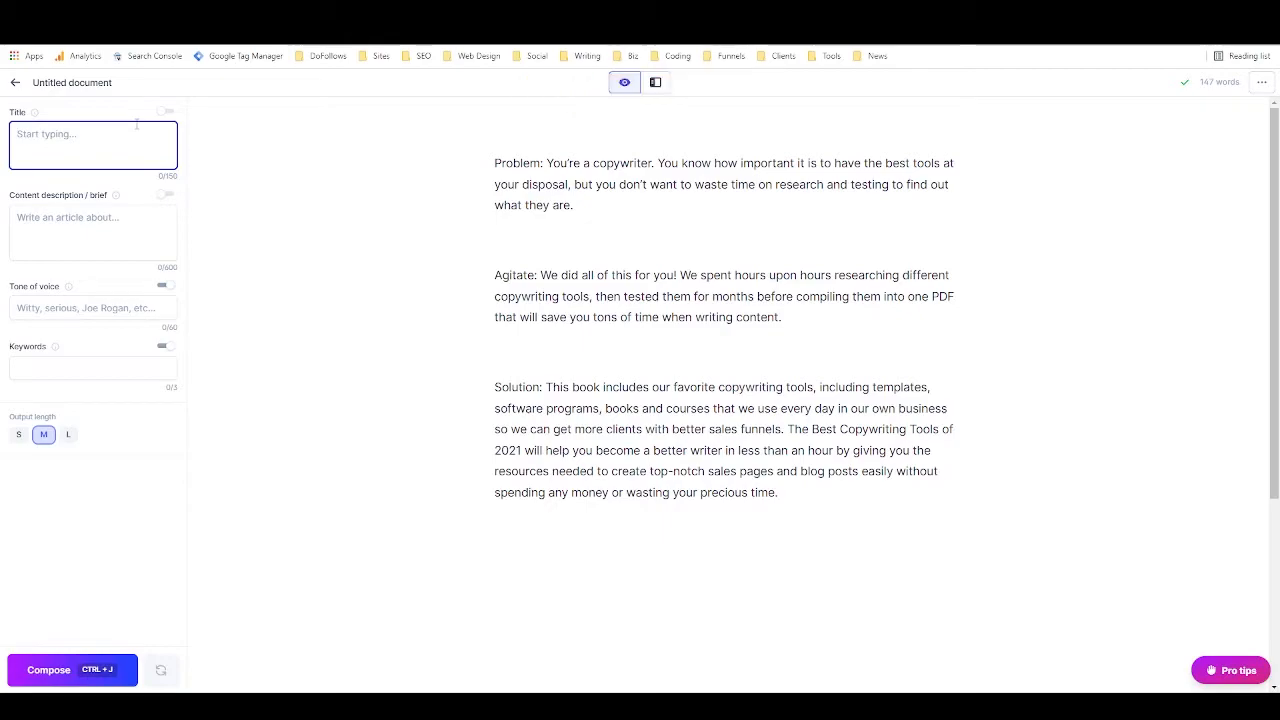
type("Something irrelevant")
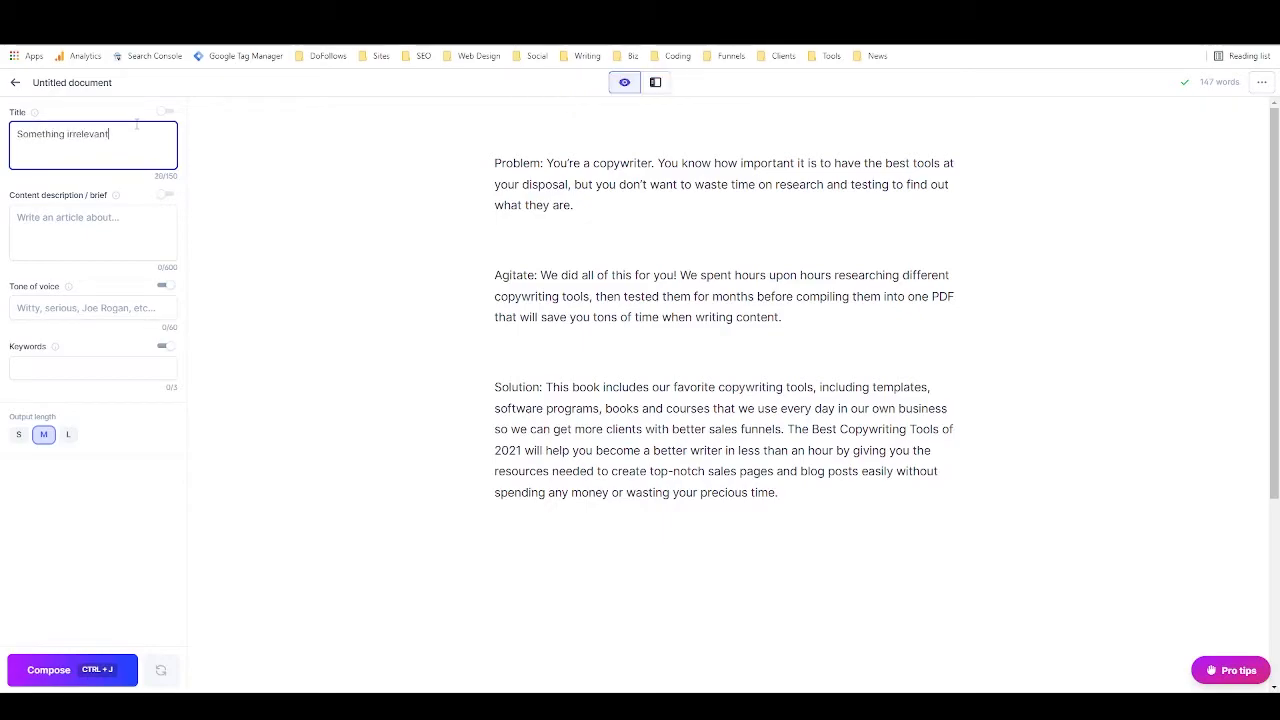
left_click(464, 236)
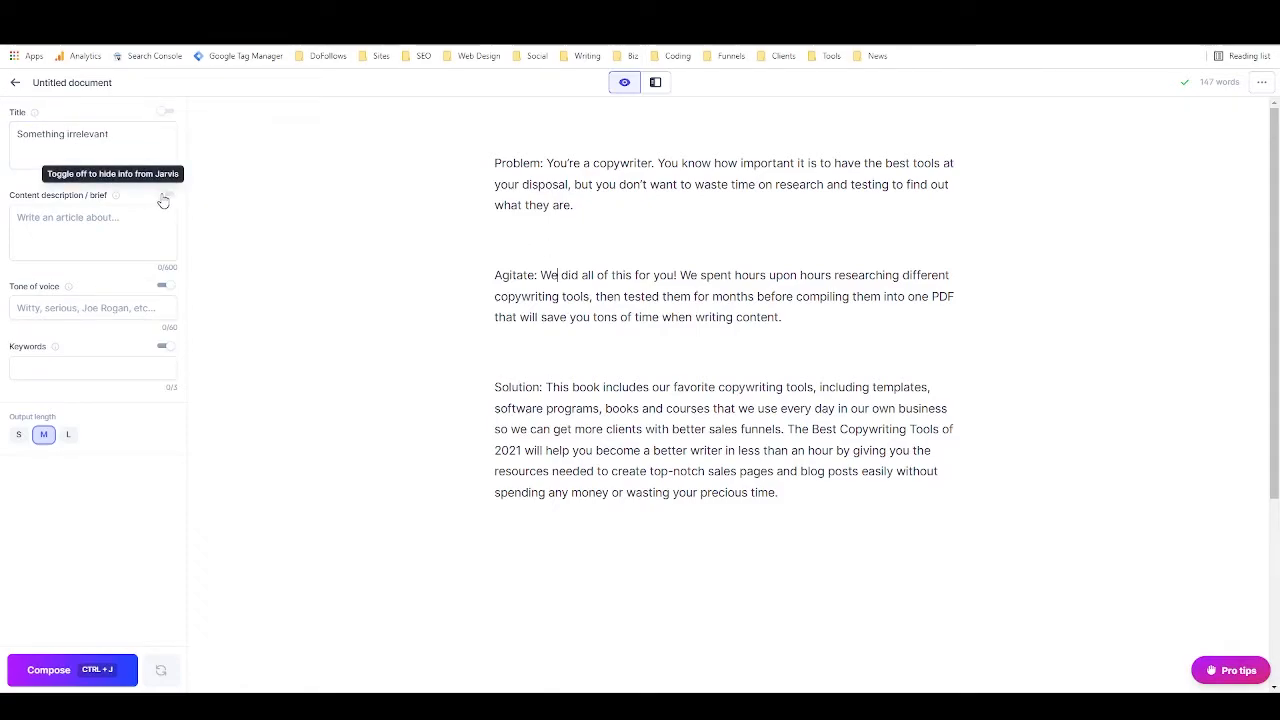
Reopen the "Something irrelevant" document and switch Jarvis's access to its title and content description off and back on.
left_click(15, 84)
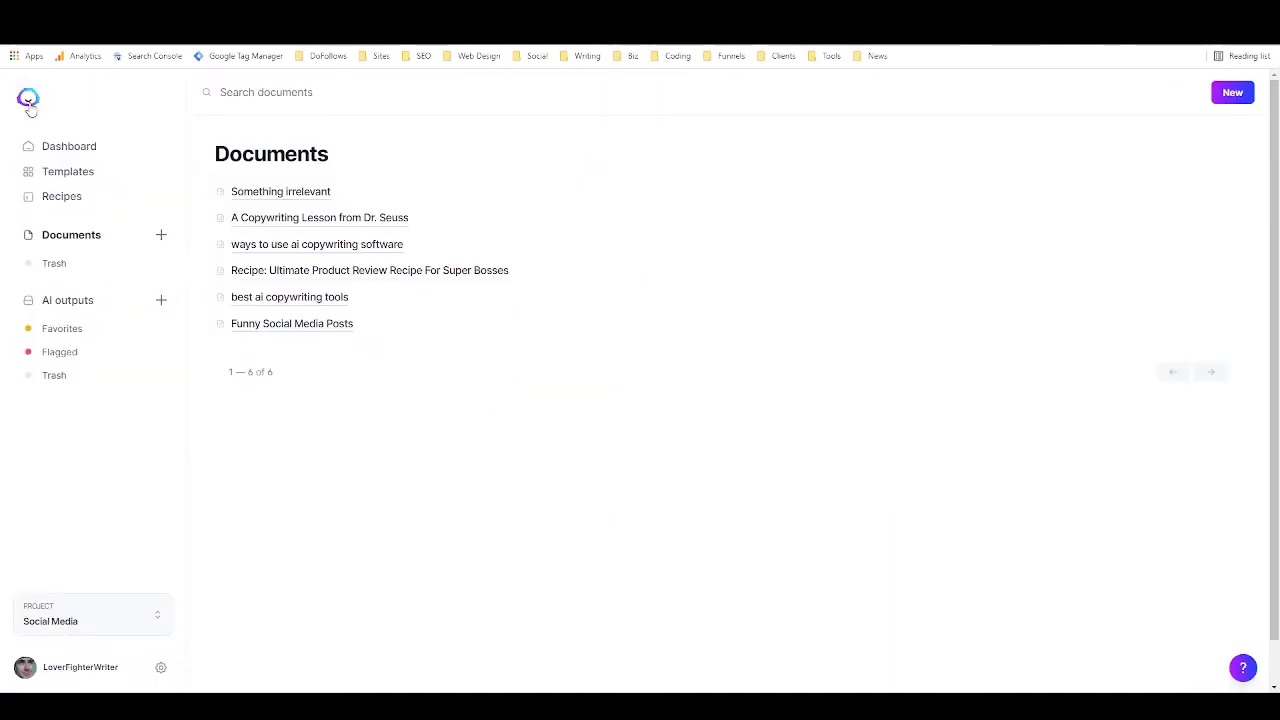
left_click(253, 189)
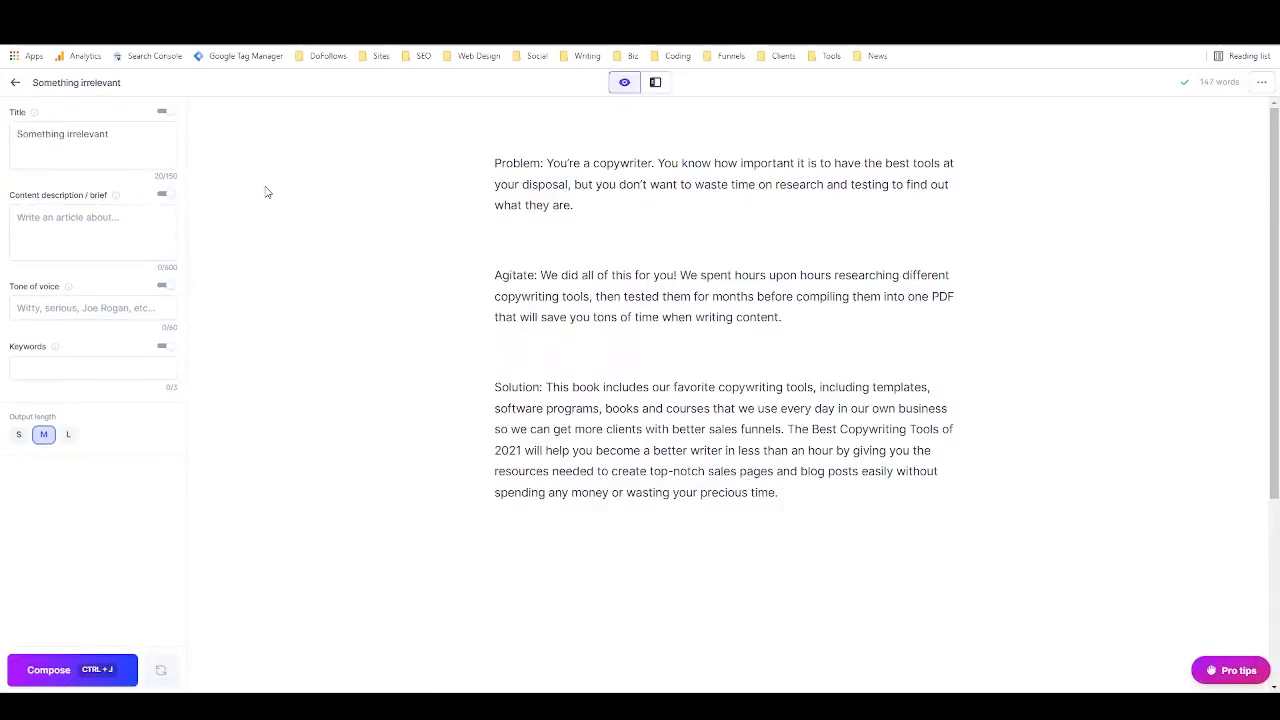
left_click(163, 112)
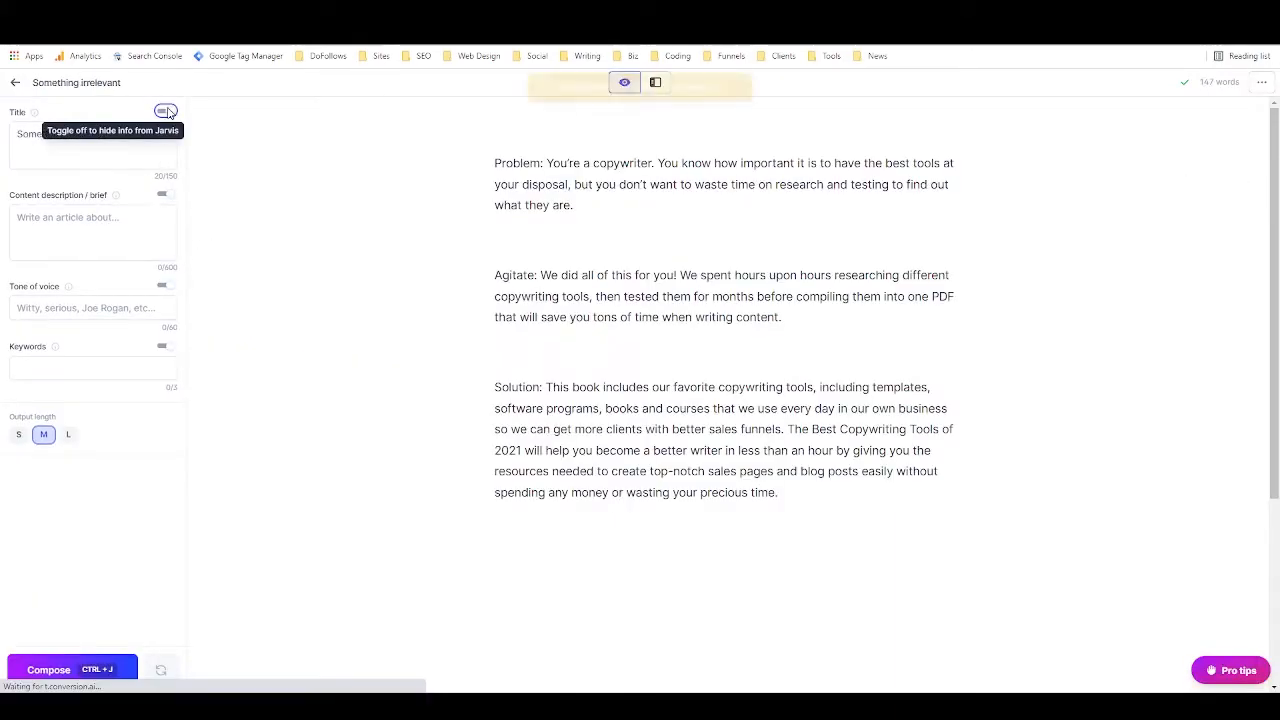
left_click(166, 197)
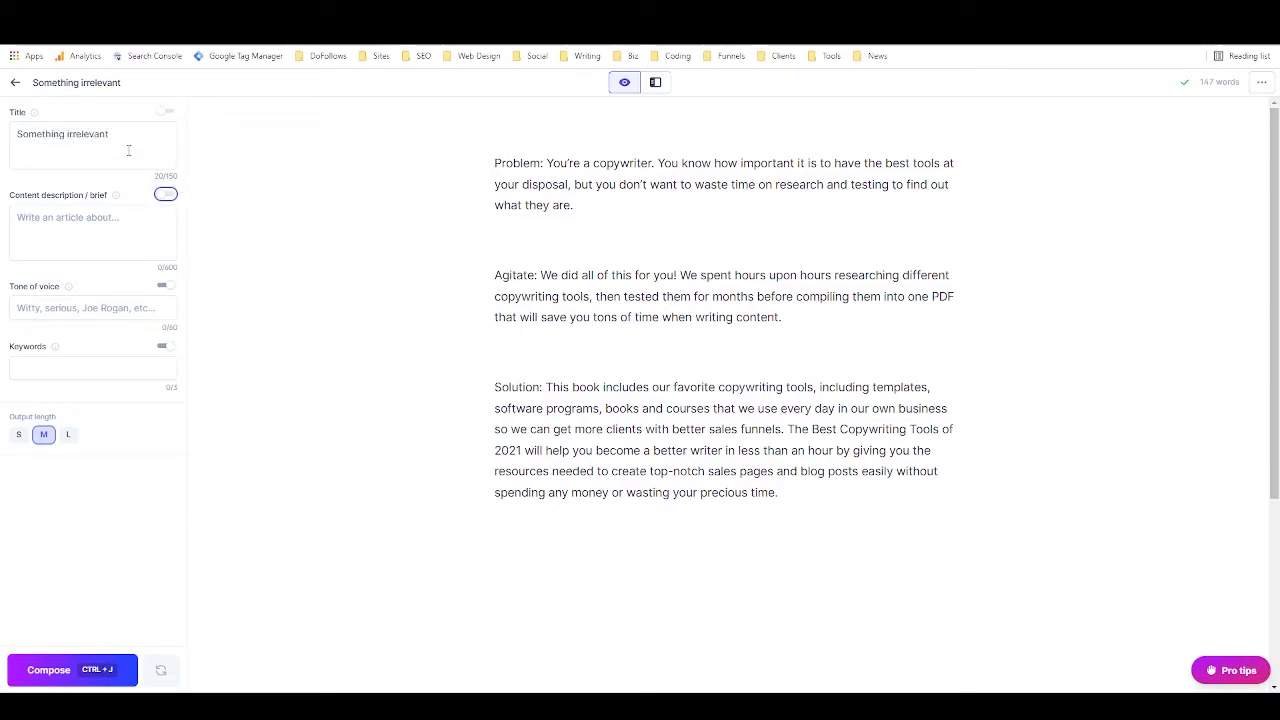
left_click(163, 112)
left_click(164, 194)
Change the document title to "best copywriting tools of 2021" and save it in the document settings.
left_click(119, 141)
double_click(119, 142)
triple_click(120, 142)
left_click(123, 142)
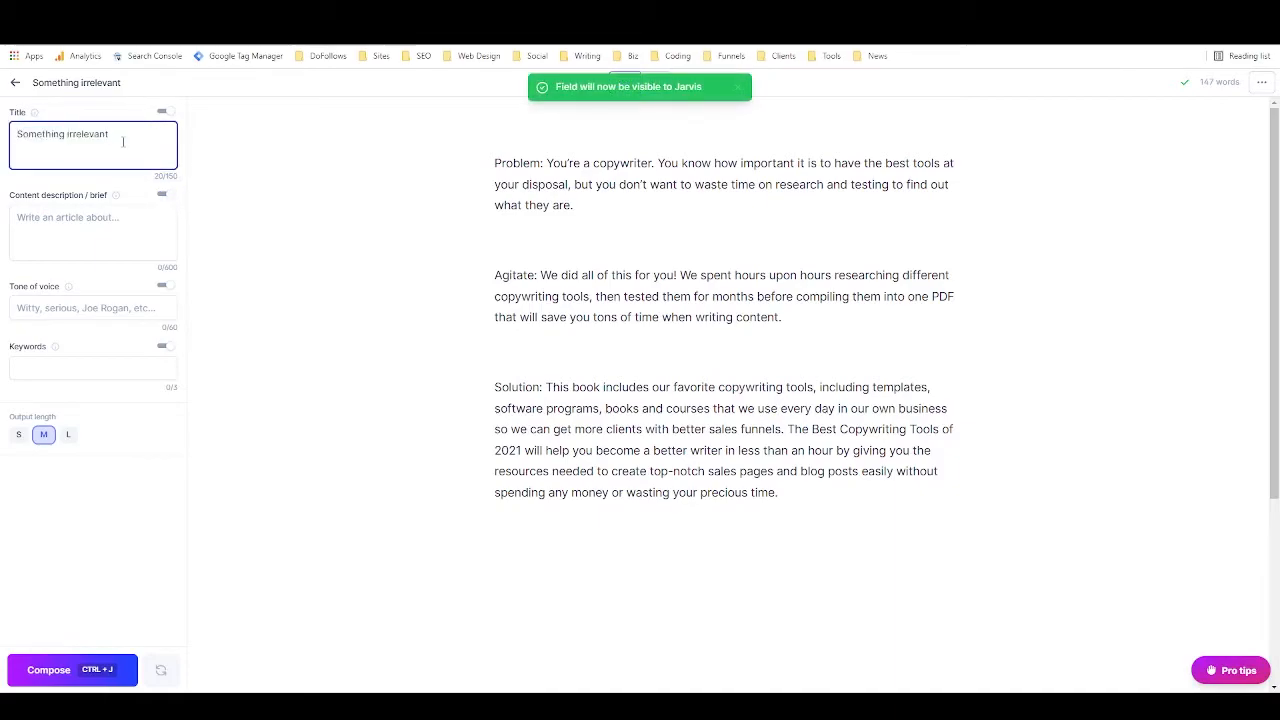
triple_click(123, 141)
type("best copywriting tools of 2021")
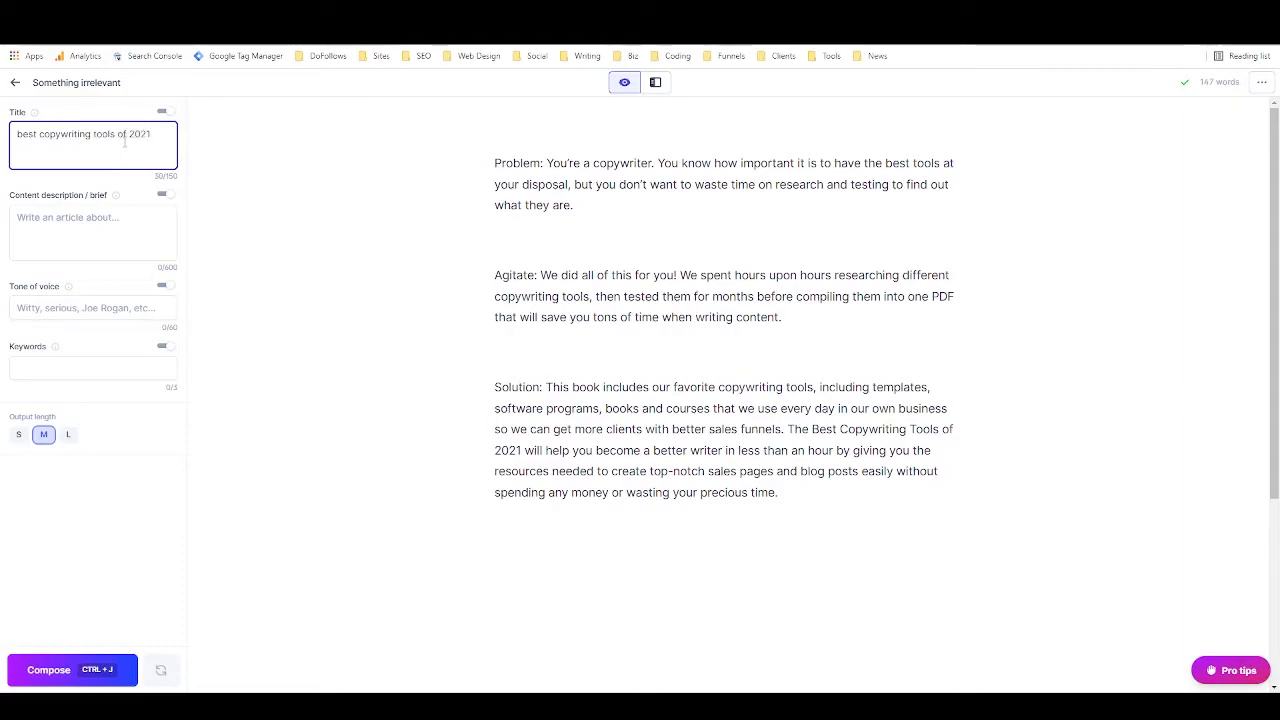
left_click(602, 185)
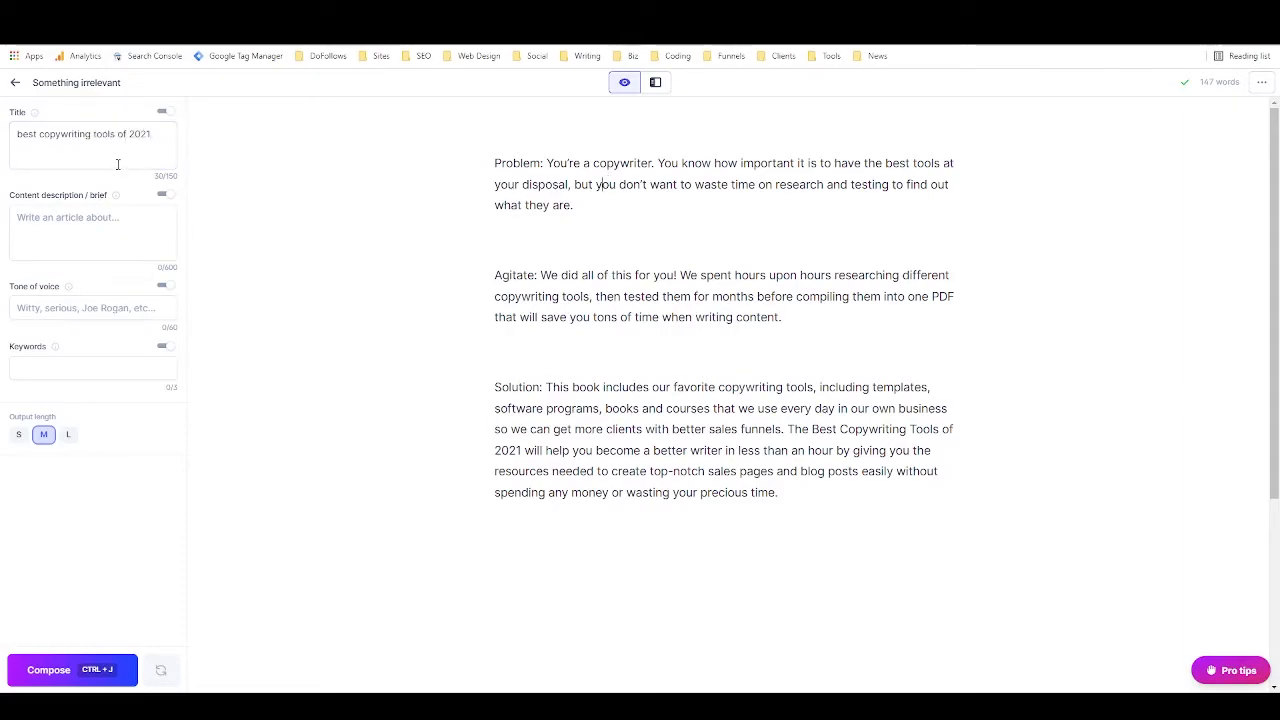
left_click(72, 86)
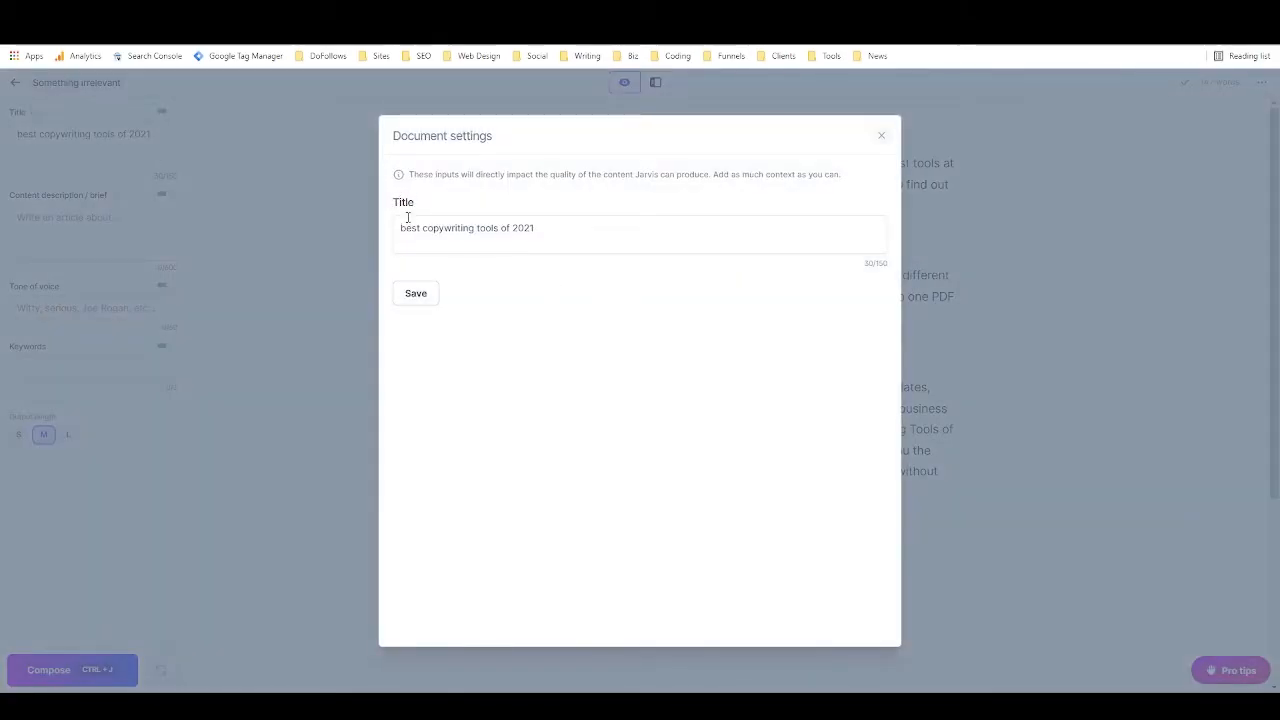
left_click(419, 304)
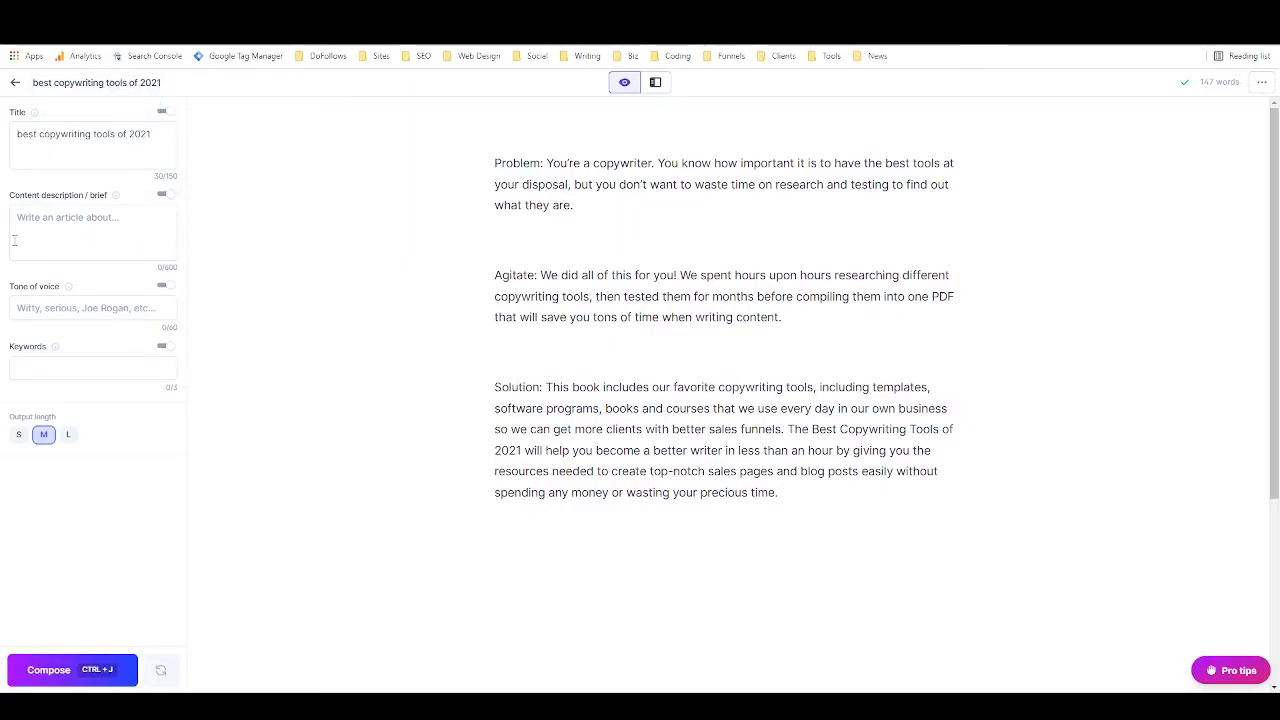
Enter the content description "Write a compelling ad about a free PDF download detailing the best copywriting tools of 2021".
left_click(117, 226)
type("Write a com")
type("pl")
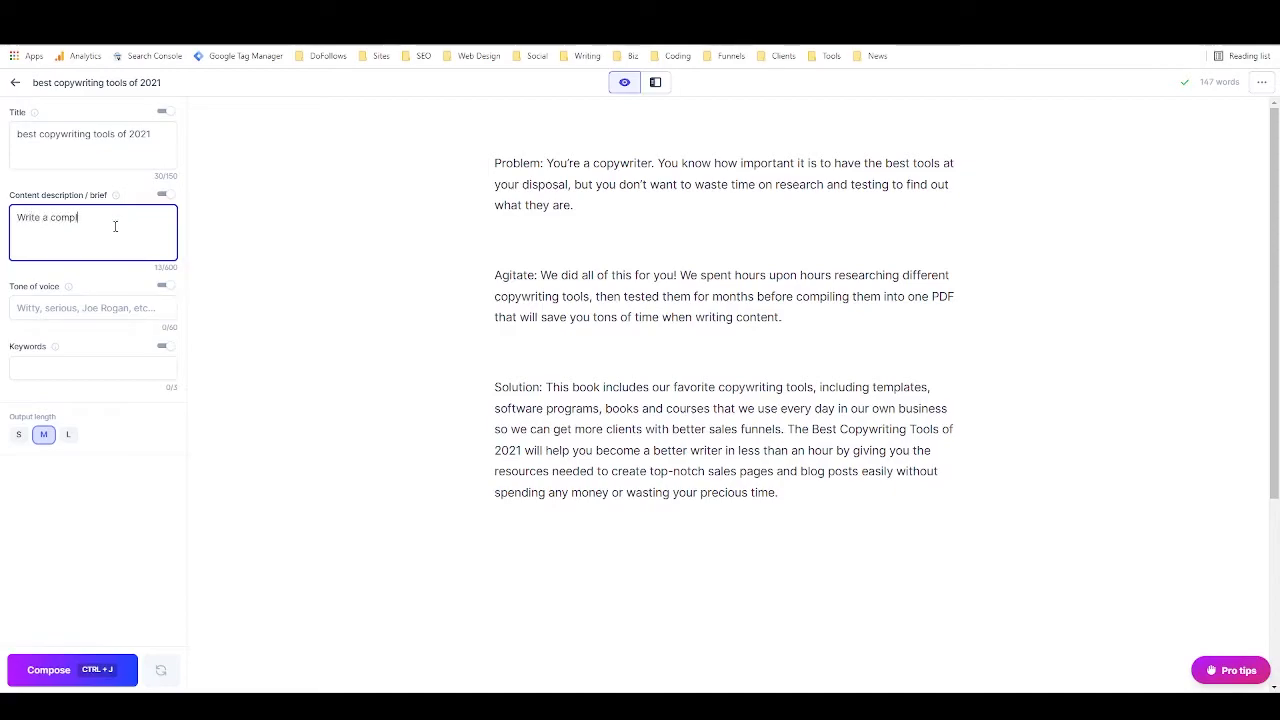
type("lling")
type(" ad about")
type(" a free ")
type("PDF download ")
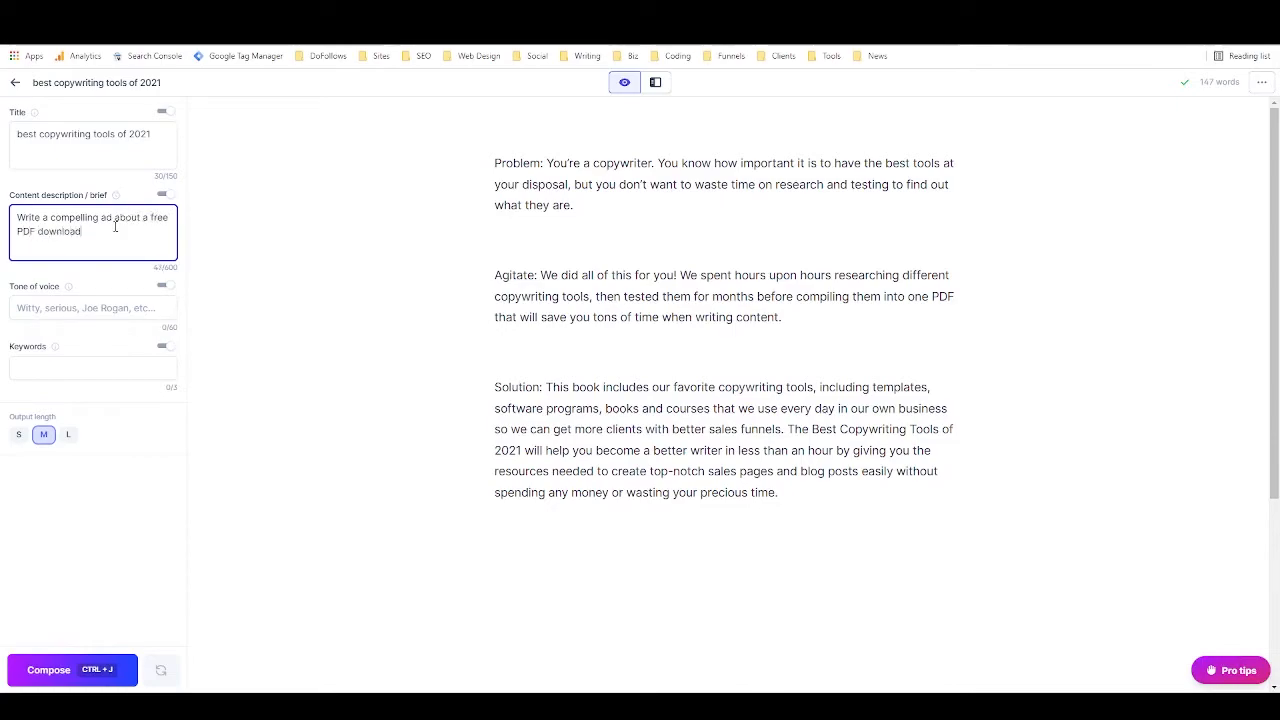
type("detailing the best ")
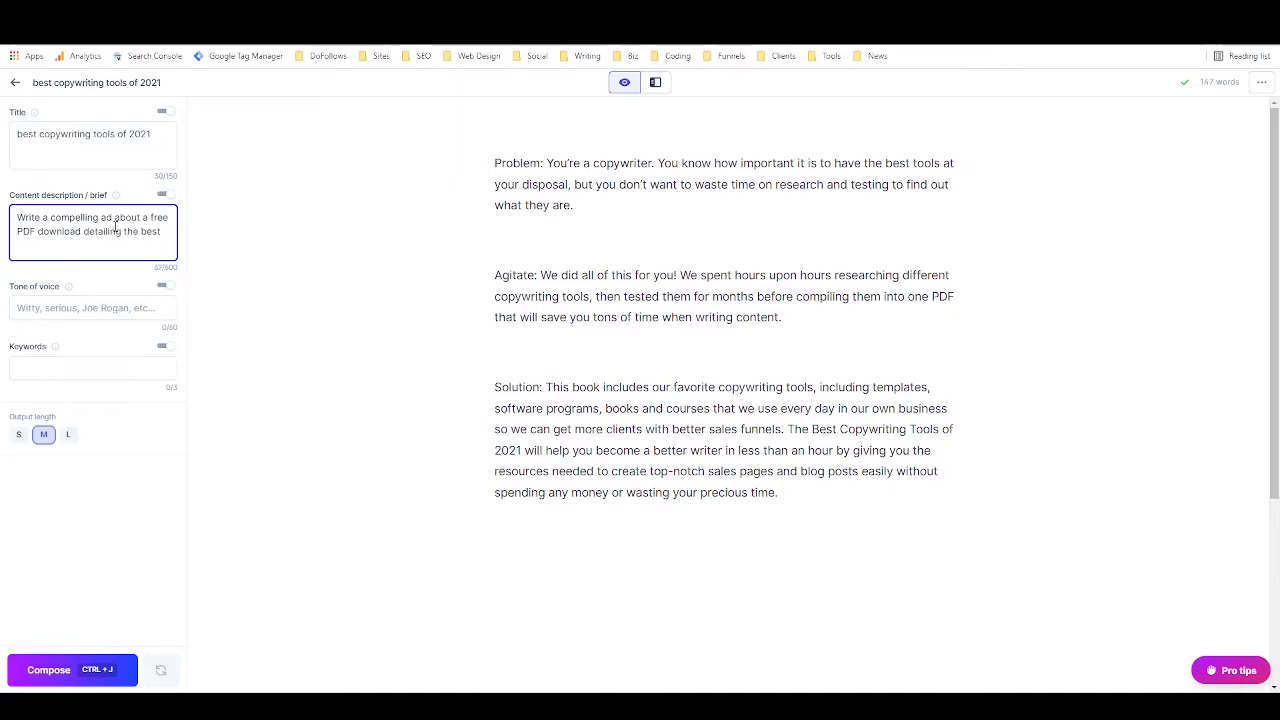
type("copywriting too")
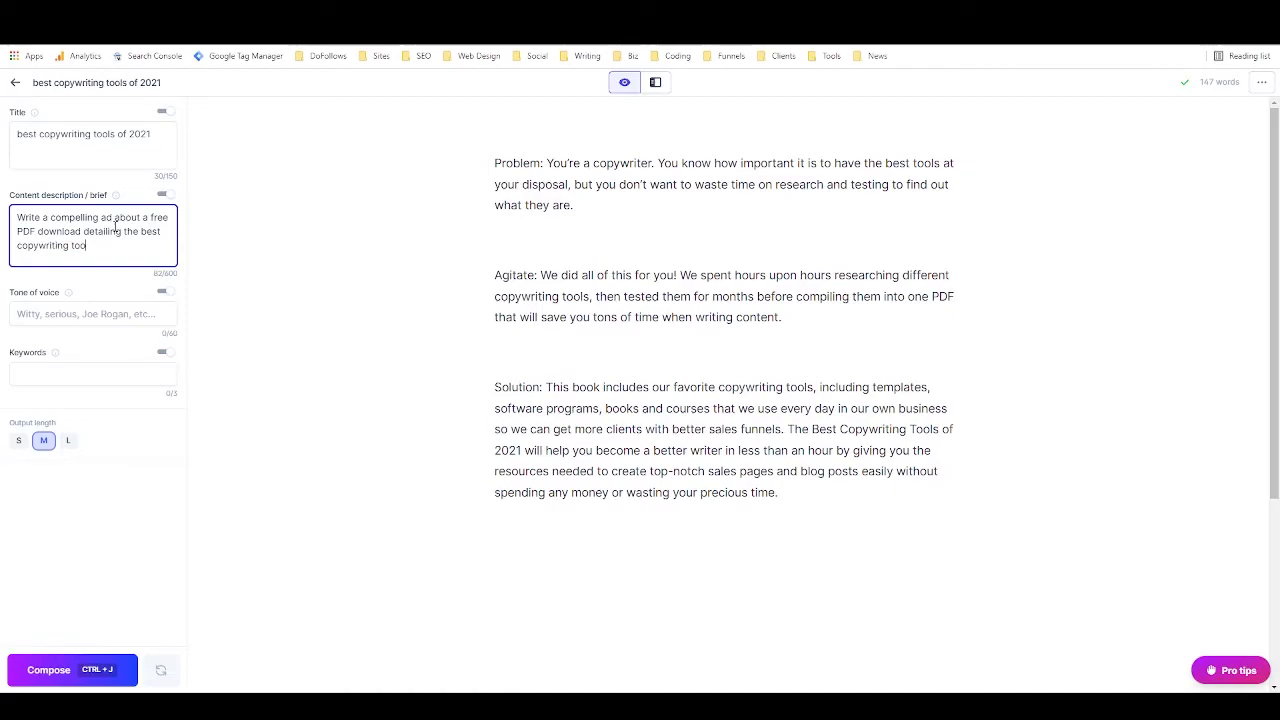
type("ls of 2021")
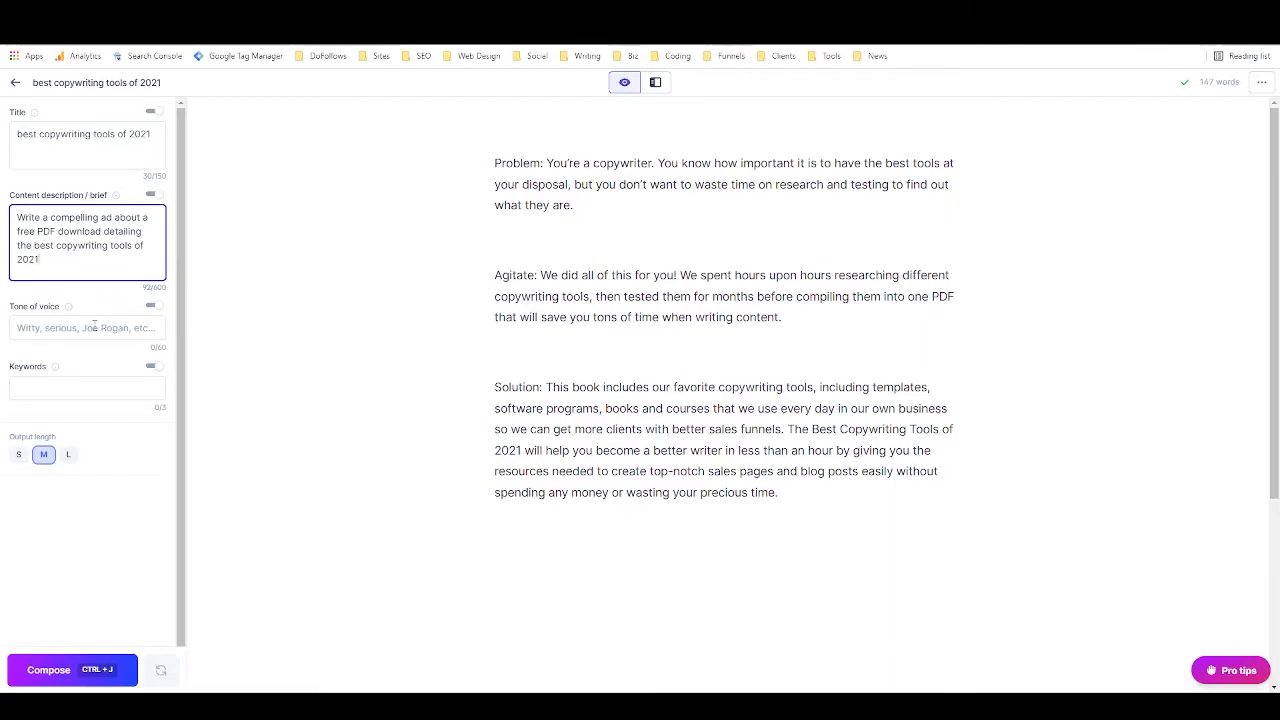
Set the tone of voice to "Friendly" and try the short and longer output lengths before choosing medium.
left_click(94, 327)
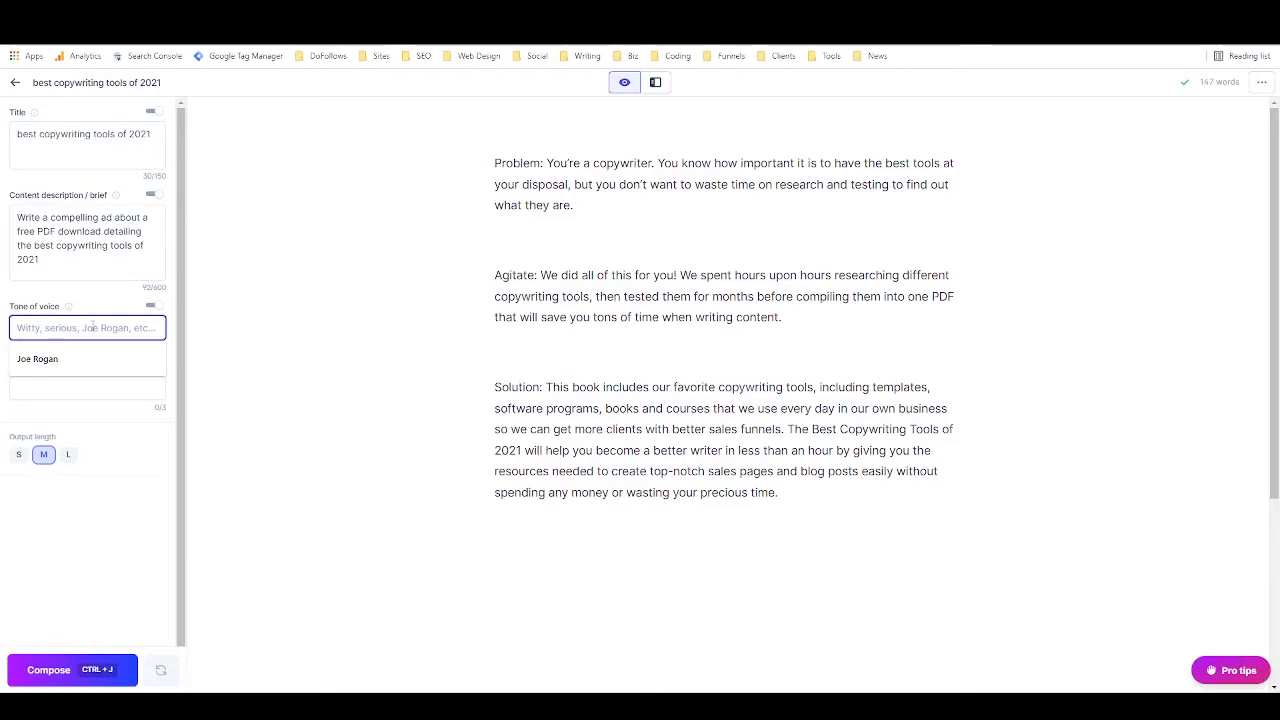
type("Friendly")
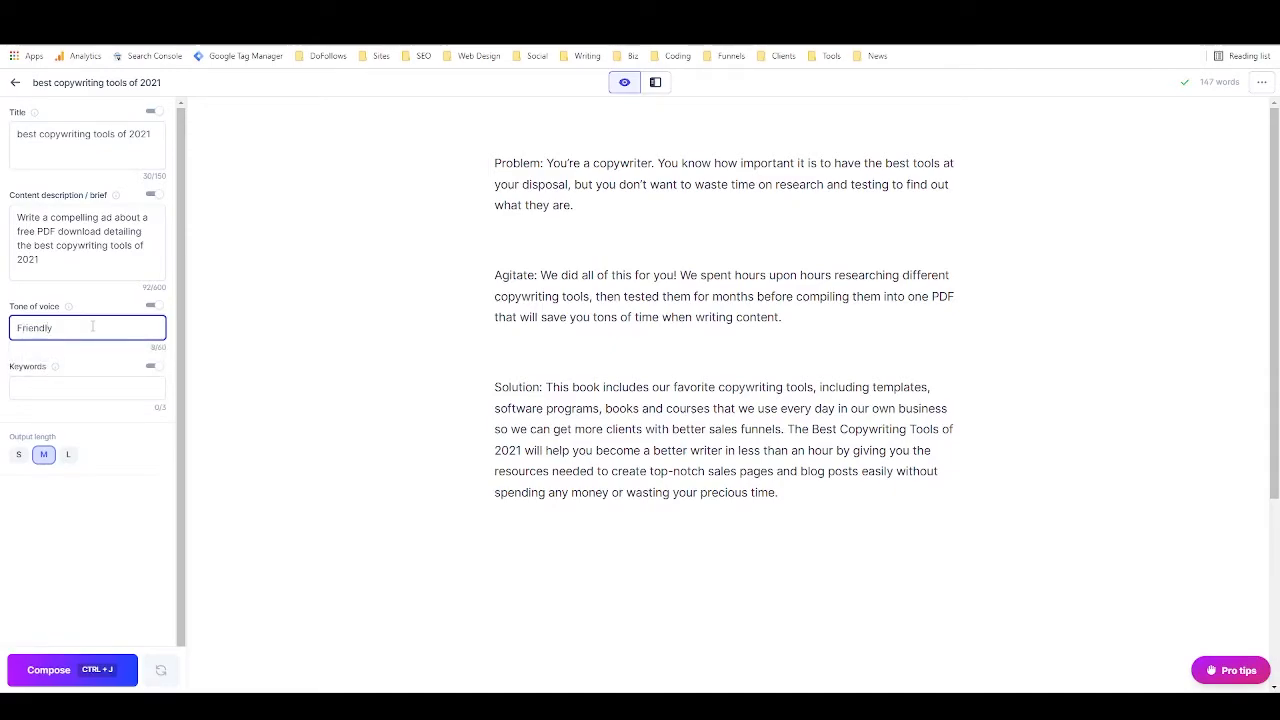
left_click(51, 389)
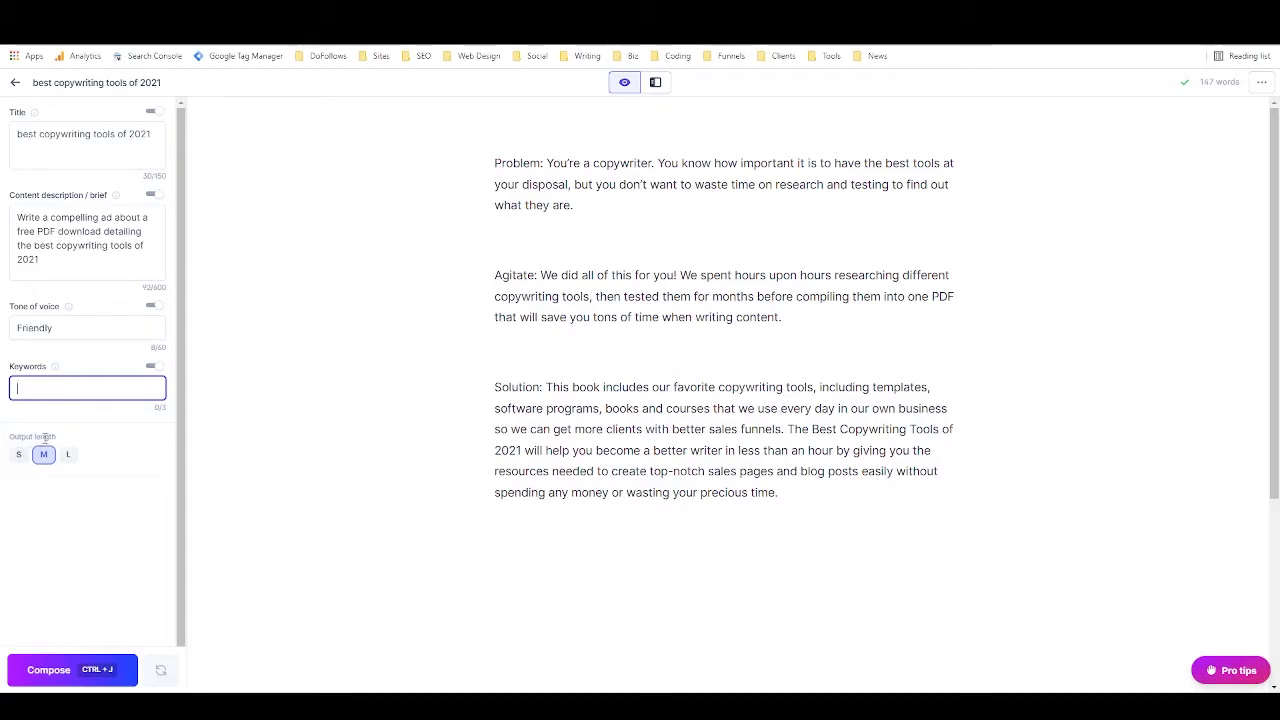
left_click(20, 460)
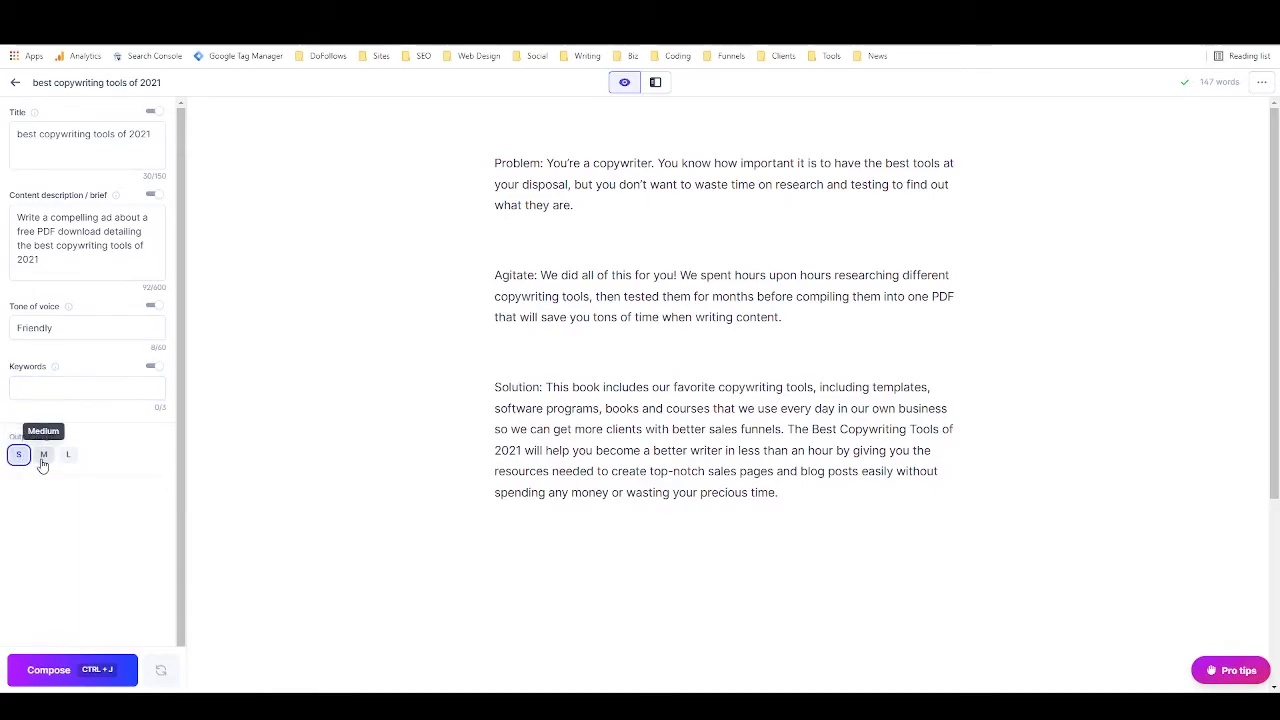
left_click(67, 460)
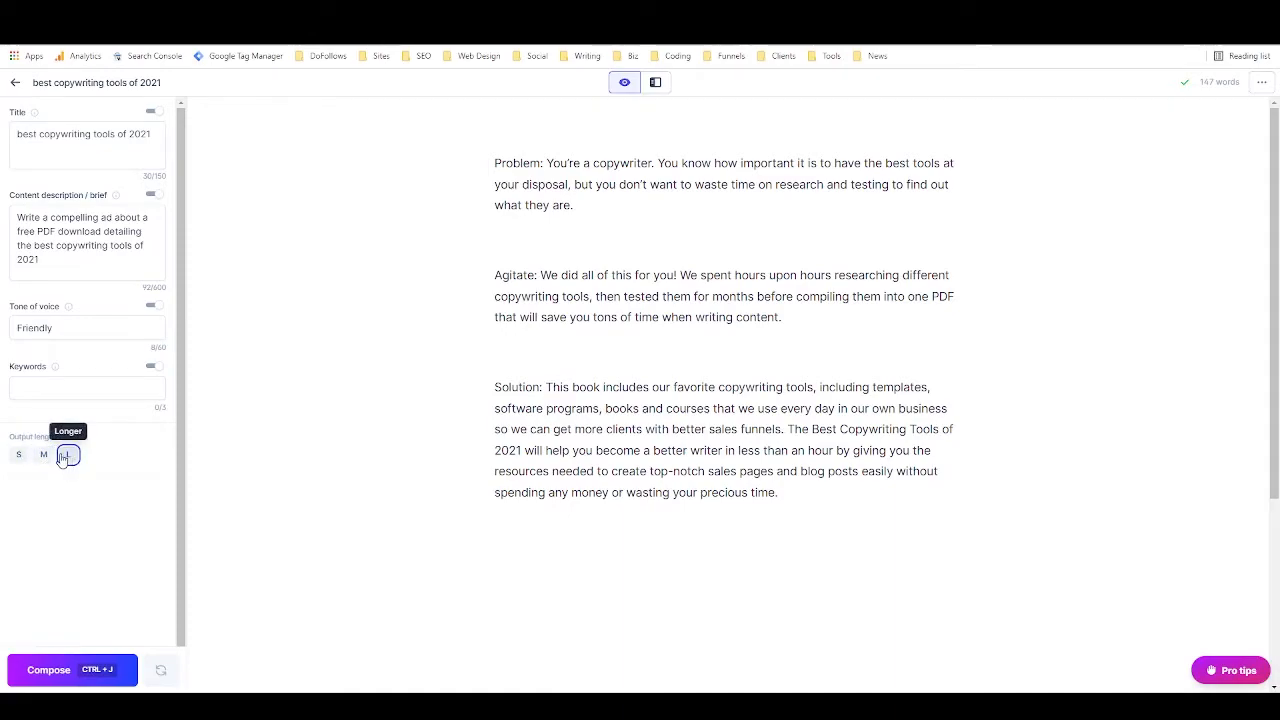
left_click(45, 459)
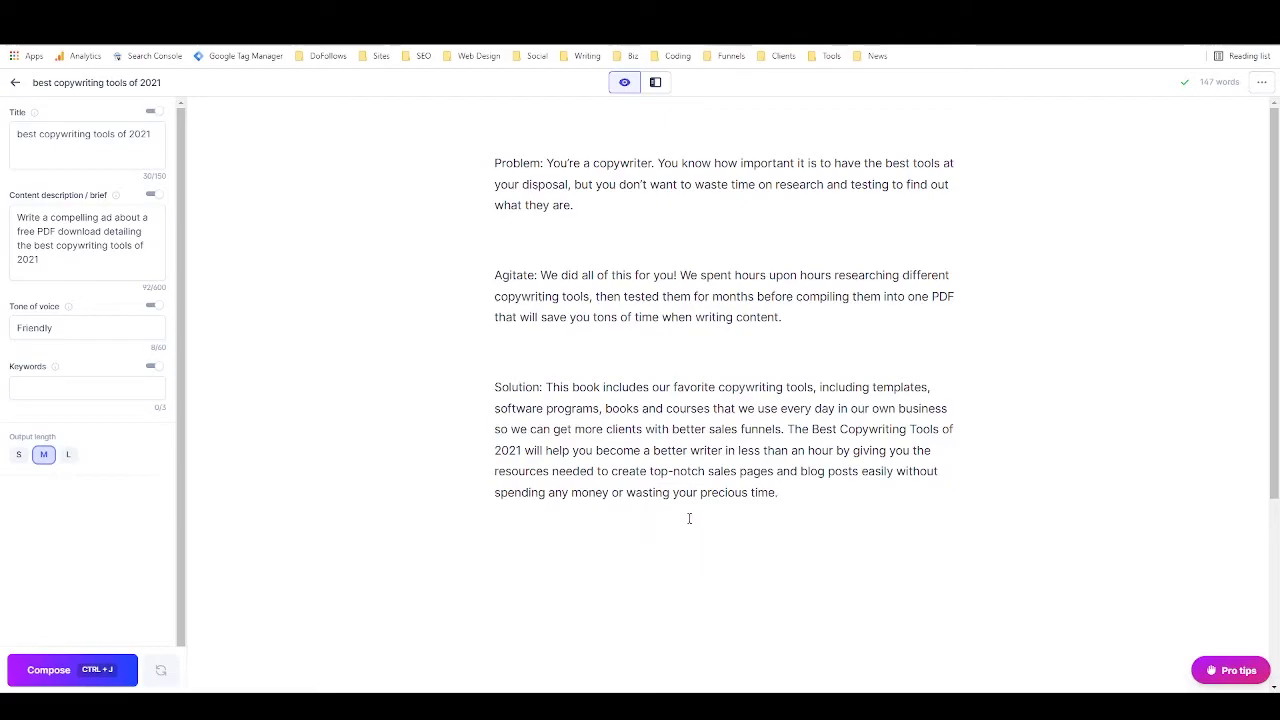
left_click(794, 490)
left_click_drag(788, 493, 484, 157)
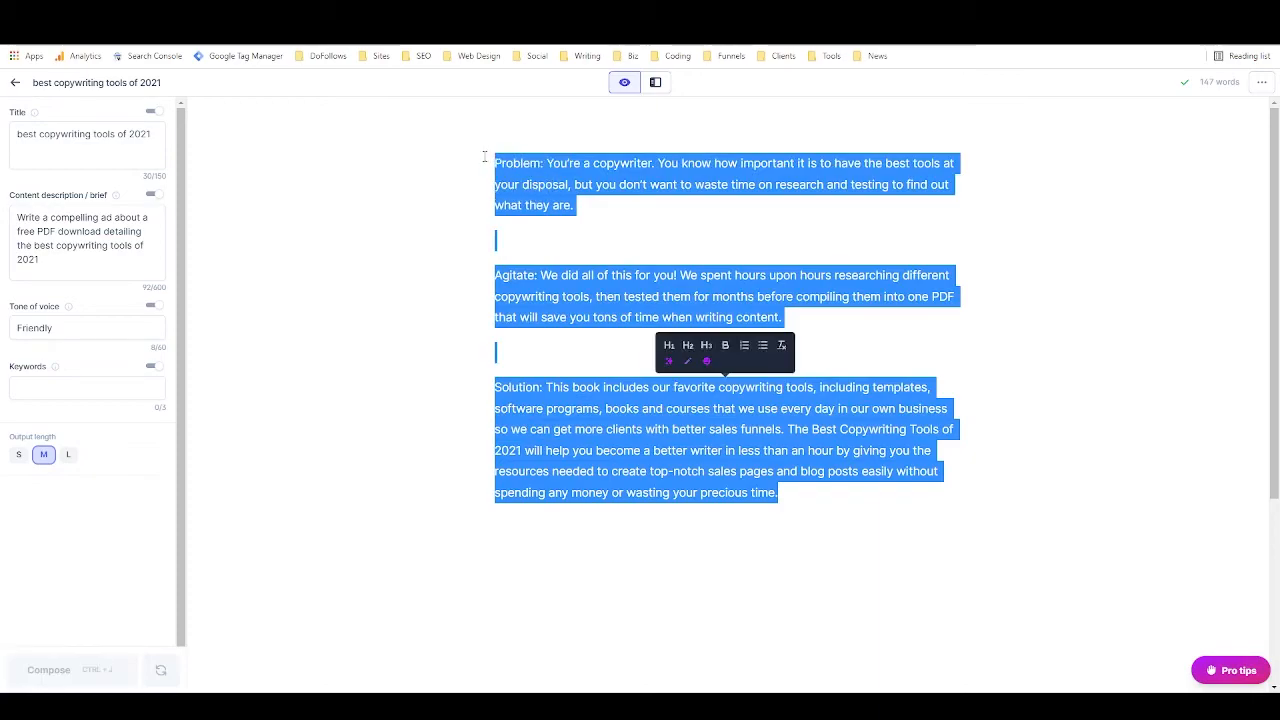
left_click(528, 238)
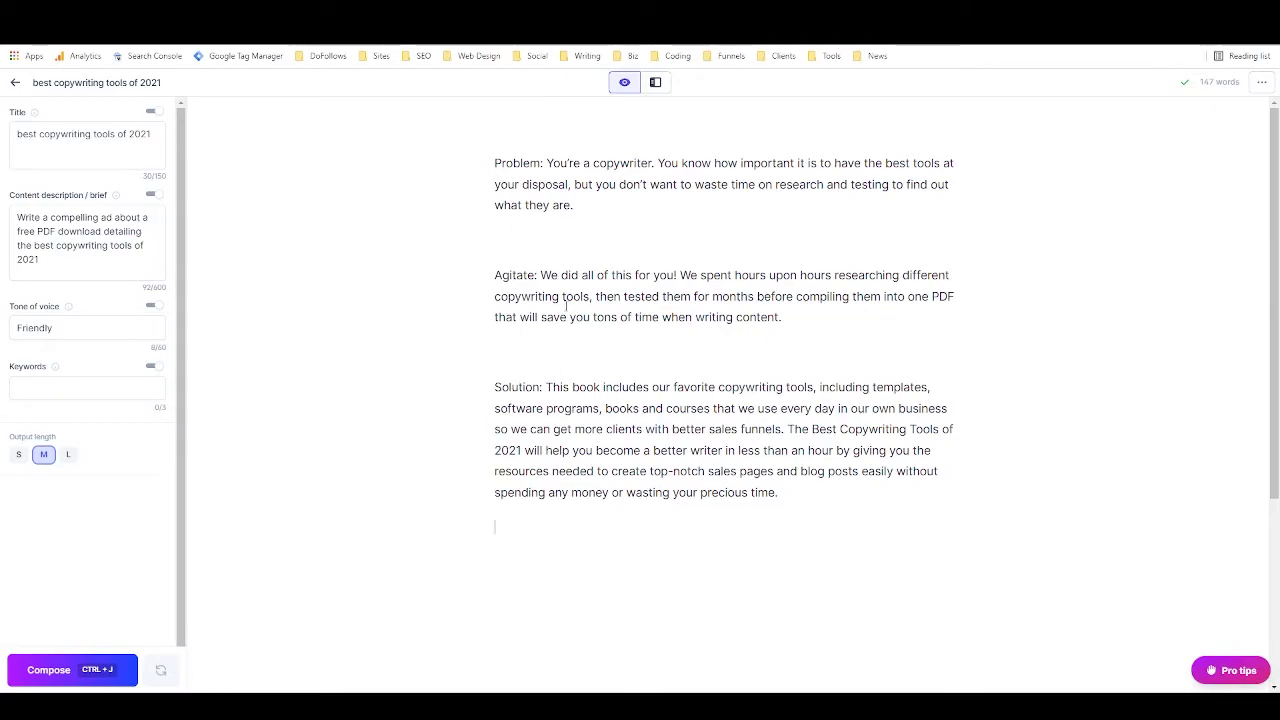
Remove the "Solution:", "Agitate:" and "Problem:" labels from the start of the three paragraphs.
left_click_drag(552, 387, 494, 387)
left_click(547, 387)
key("BackSpace")
left_click_drag(541, 278, 494, 277)
key("BackSpace")
left_click_drag(538, 163, 494, 163)
key("BackSpace")
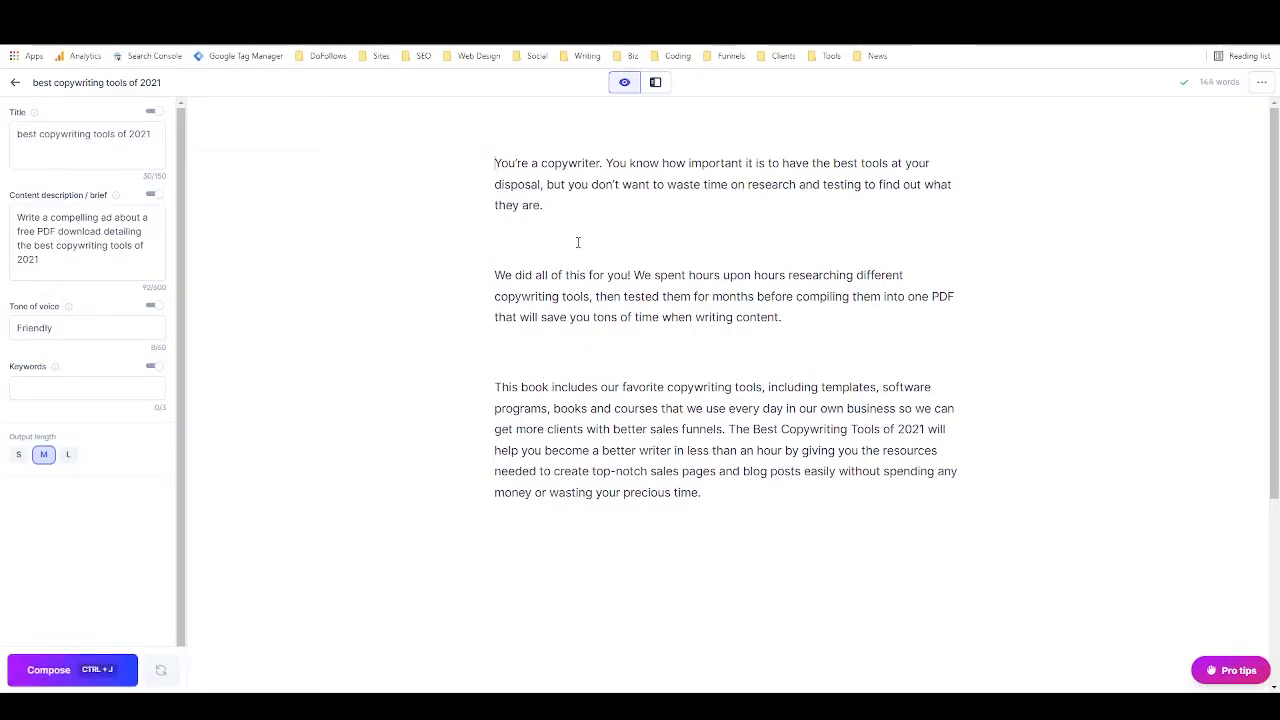
Delete the empty lines between the three paragraphs of the ad copy.
left_click(577, 243)
key("BackSpace")
left_click(549, 317)
key("BackSpace")
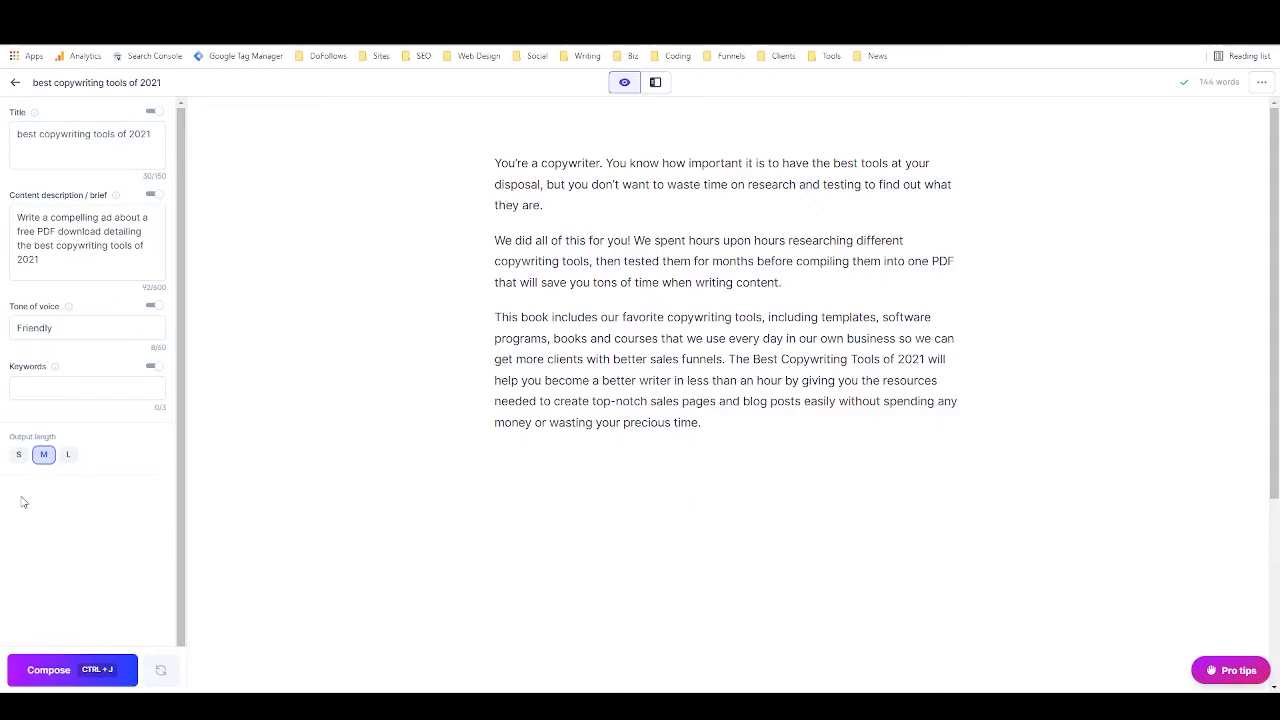
Rephrase the opening paragraph at short output length, regenerating the suggestion before accepting it, and end the new text with a period.
left_click(18, 460)
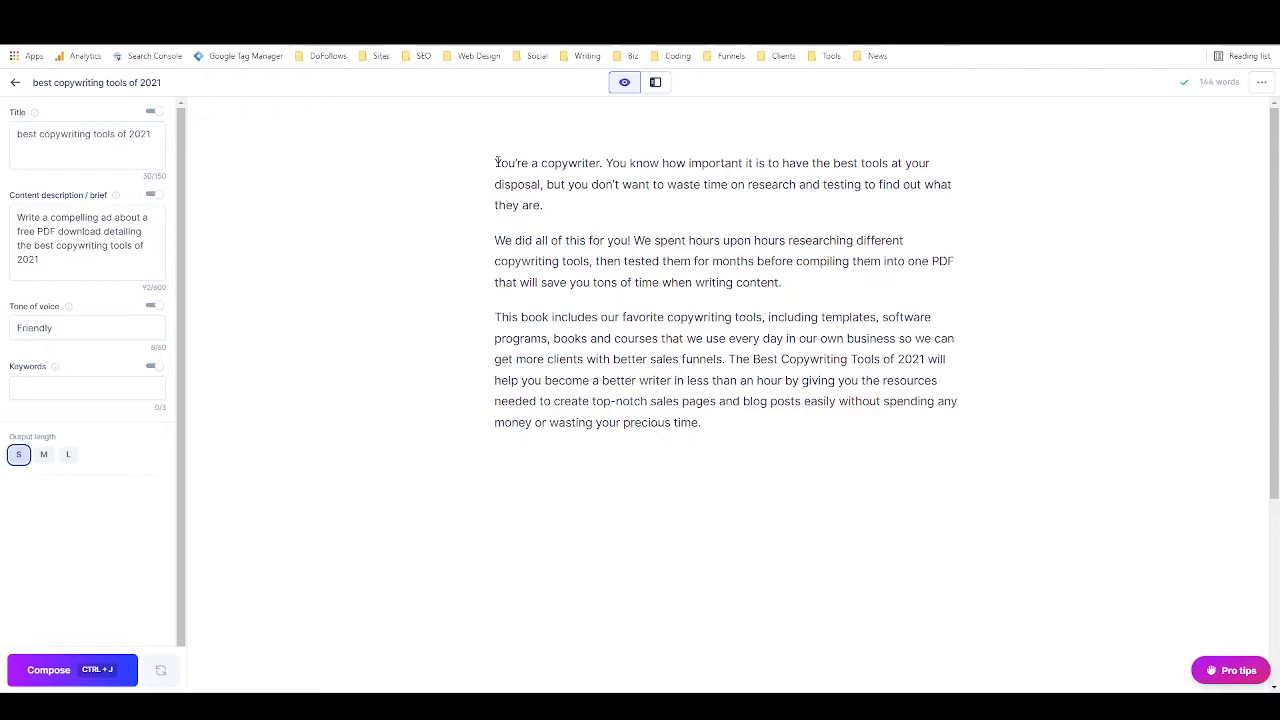
left_click_drag(497, 162, 547, 198)
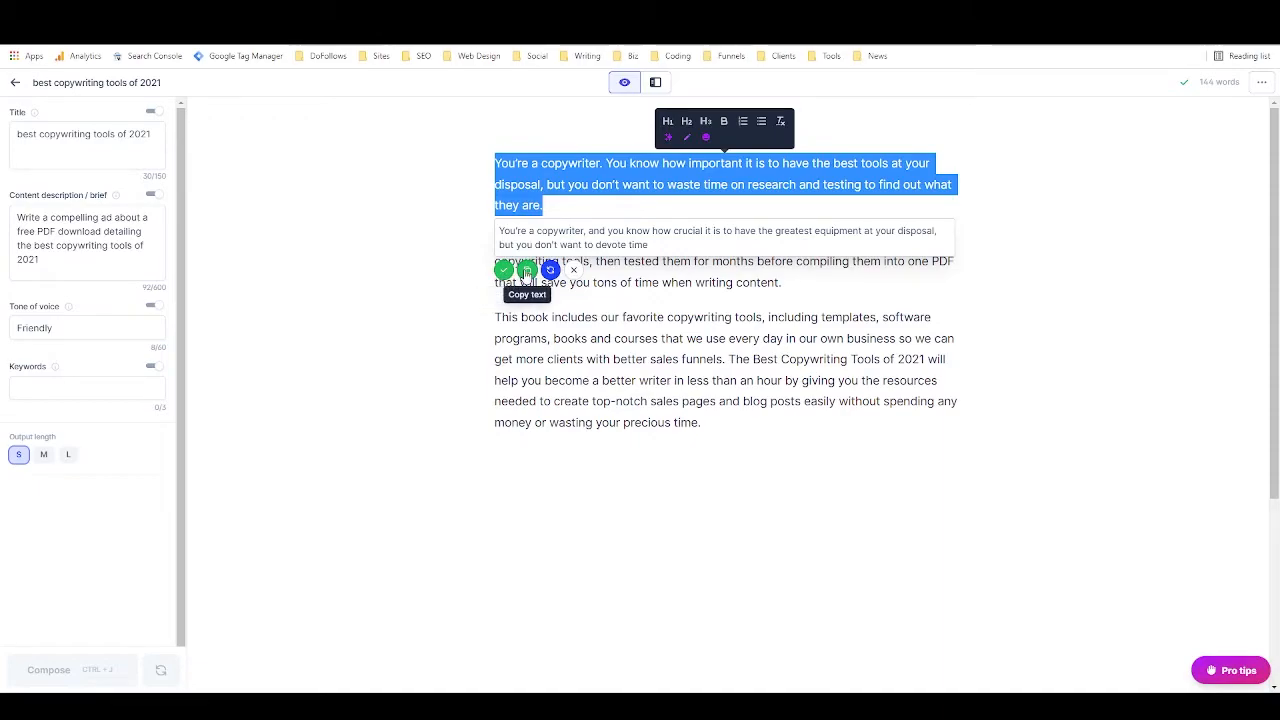
left_click(551, 272)
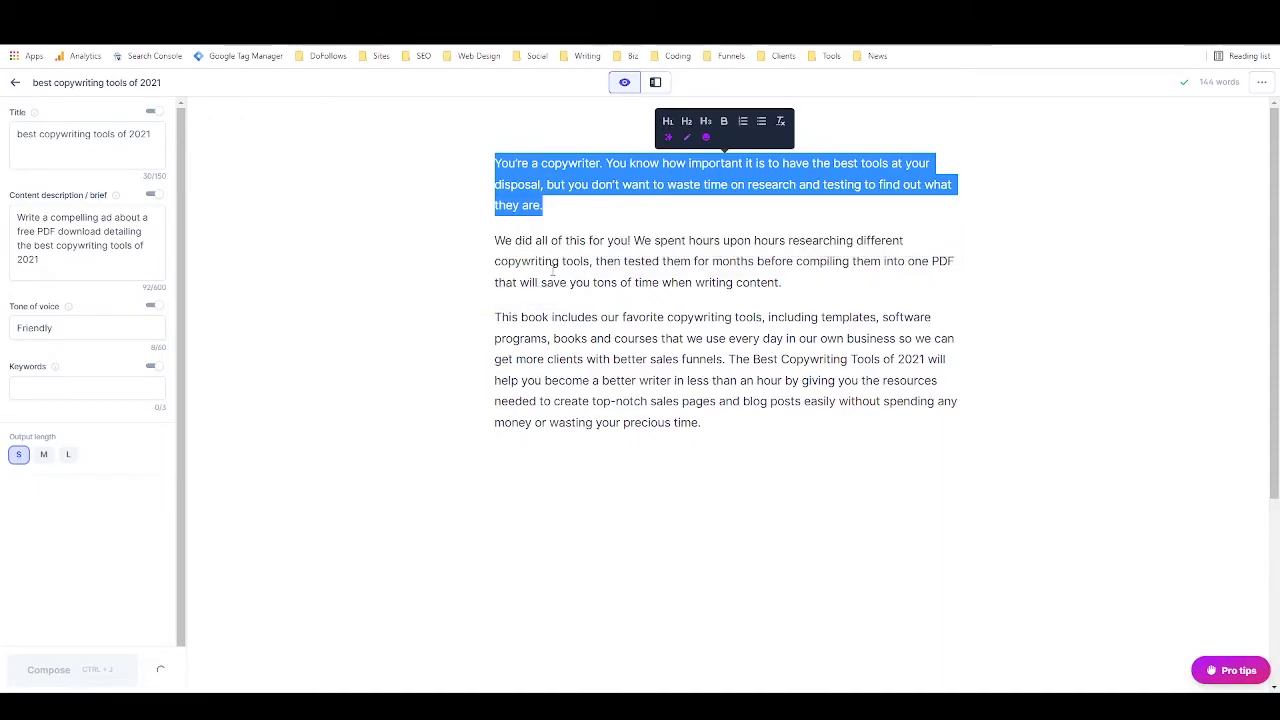
left_click(551, 272)
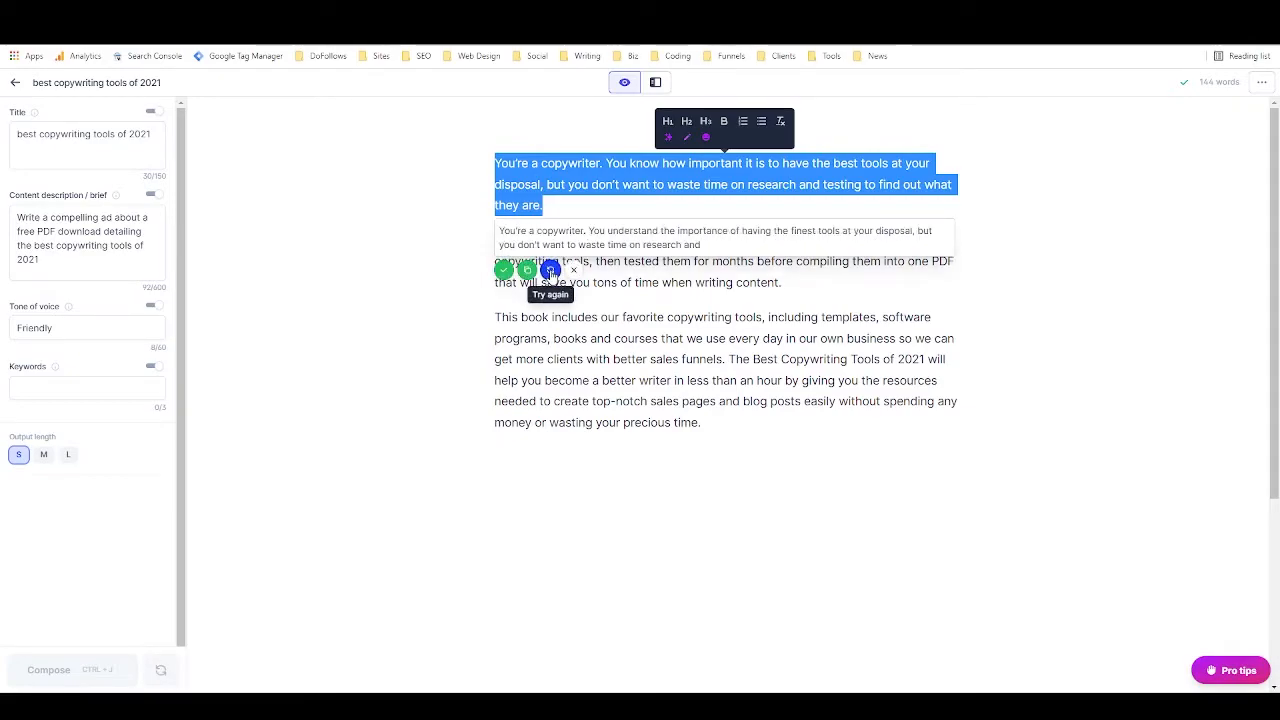
left_click(551, 272)
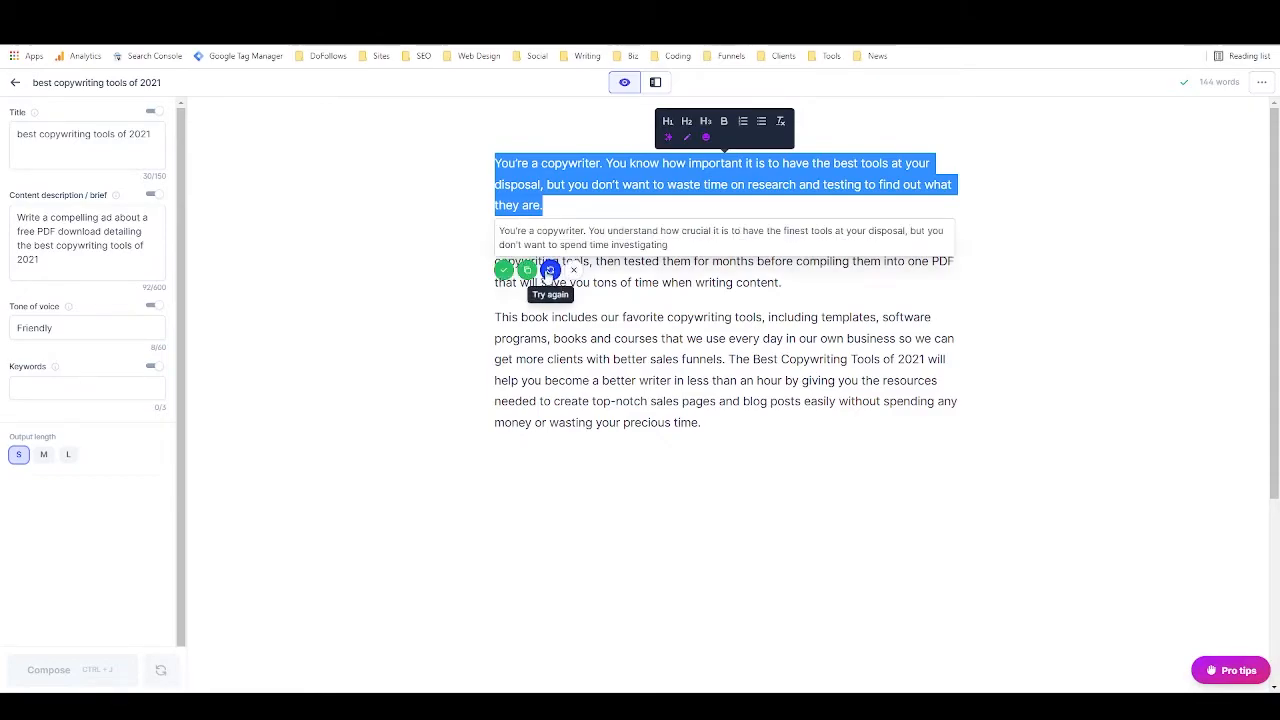
left_click(504, 270)
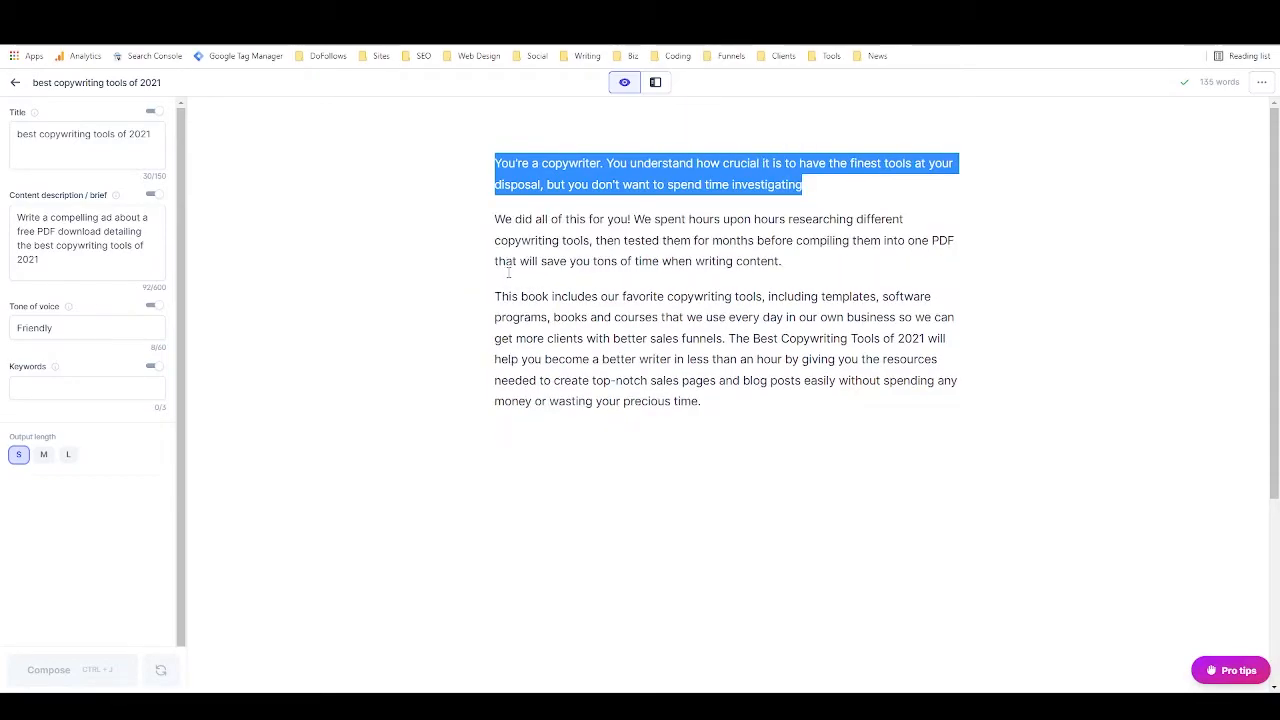
left_click(808, 185)
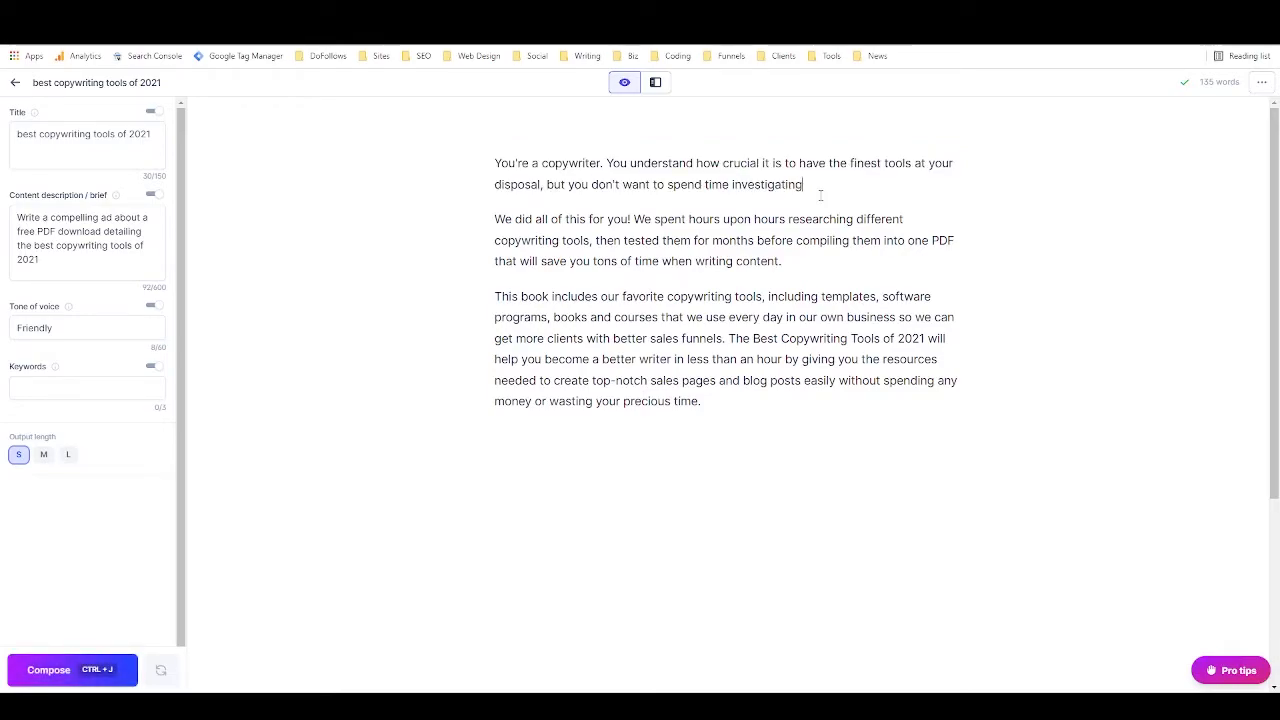
type(".")
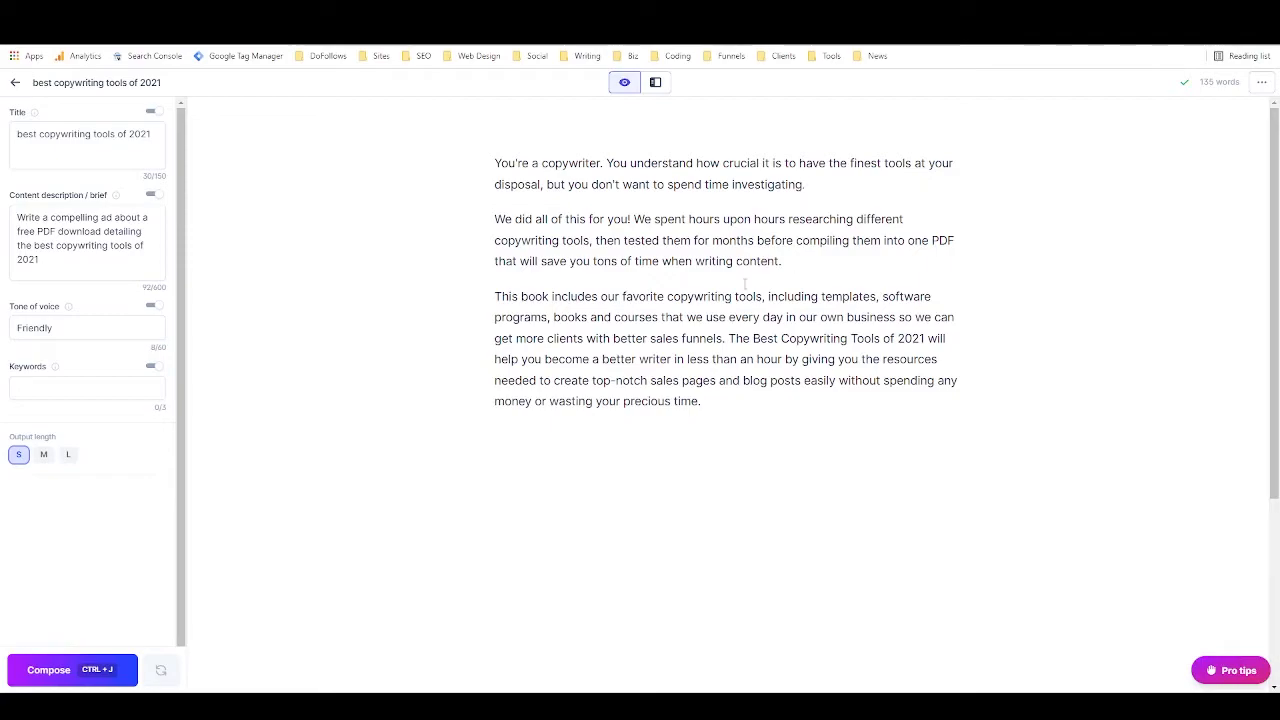
Have Jarvis compose new text on a line below the last paragraph and set the output length to longer.
left_click(745, 402)
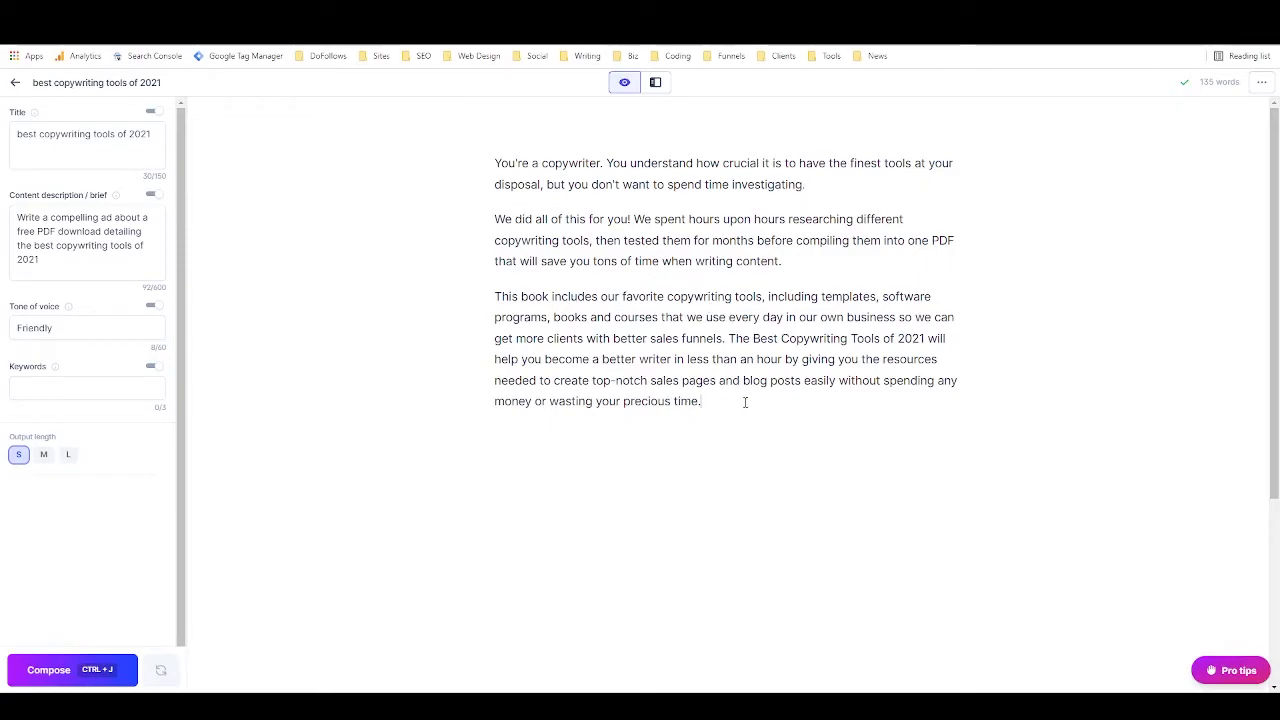
key("Return")
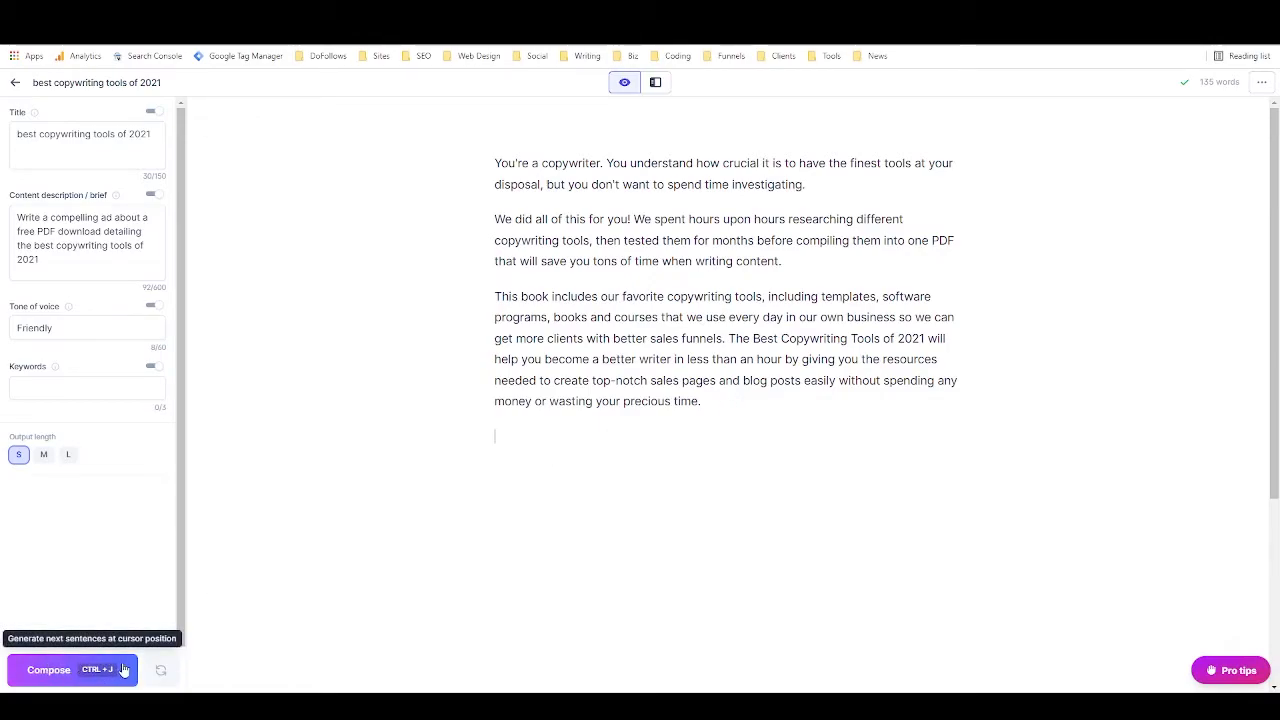
left_click(60, 669)
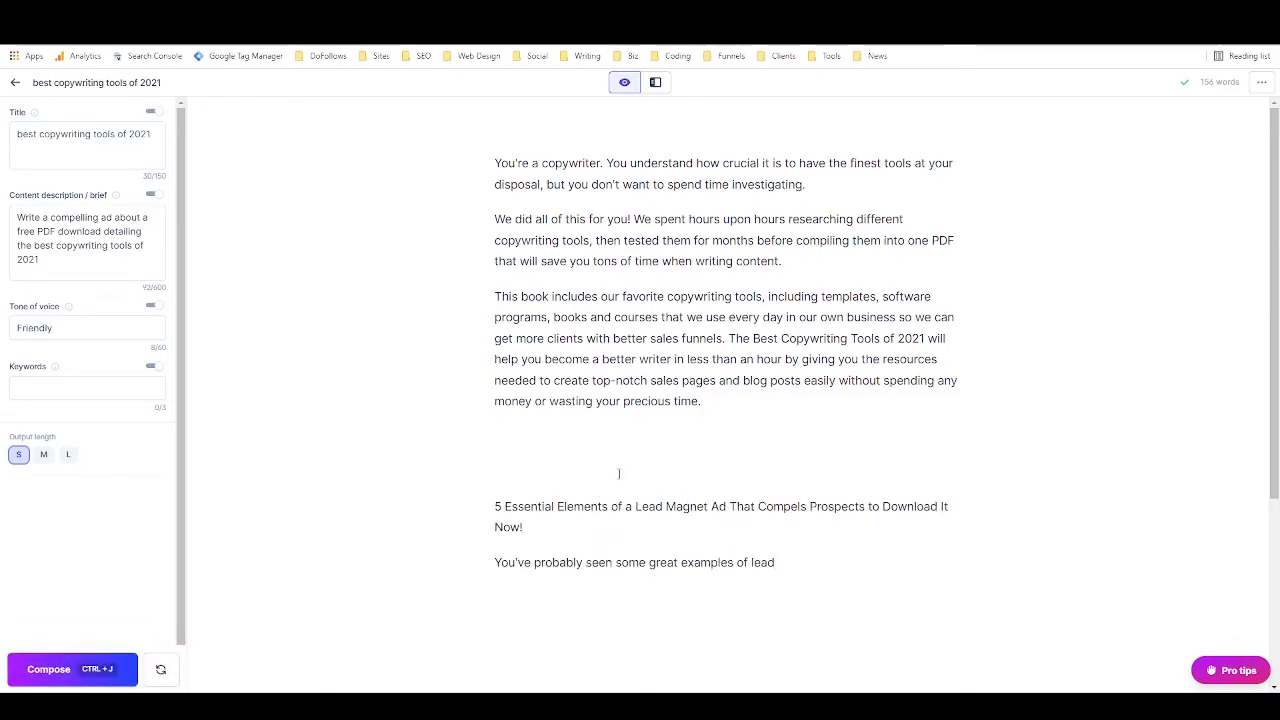
left_click(43, 454)
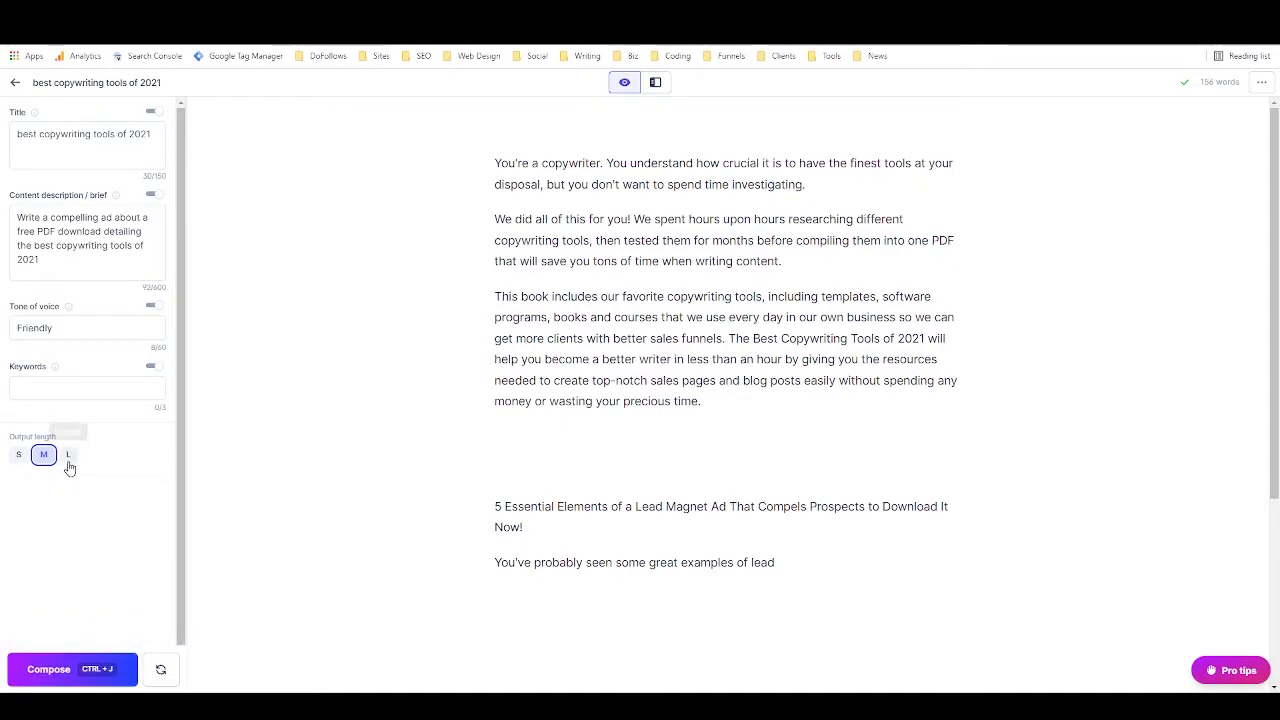
left_click(68, 458)
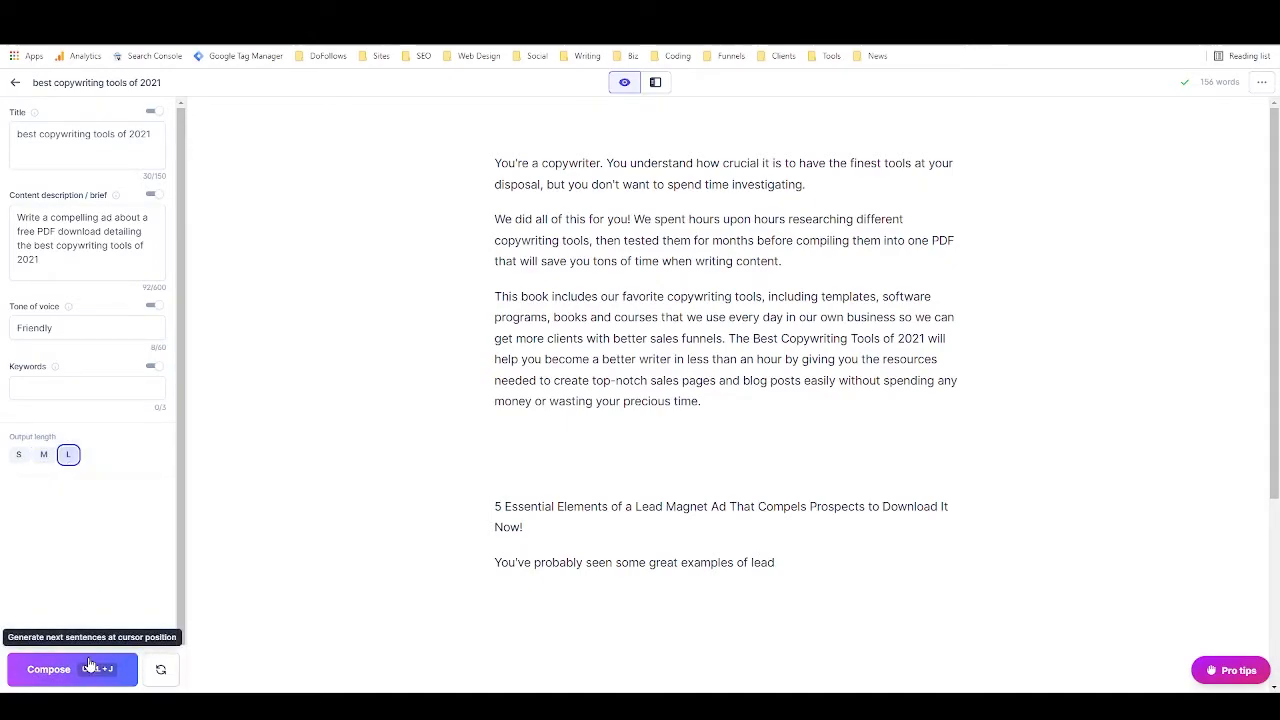
Review the command ideas in the Boss Mode Cheatsheet from the pro tips and close them.
left_click(1235, 670)
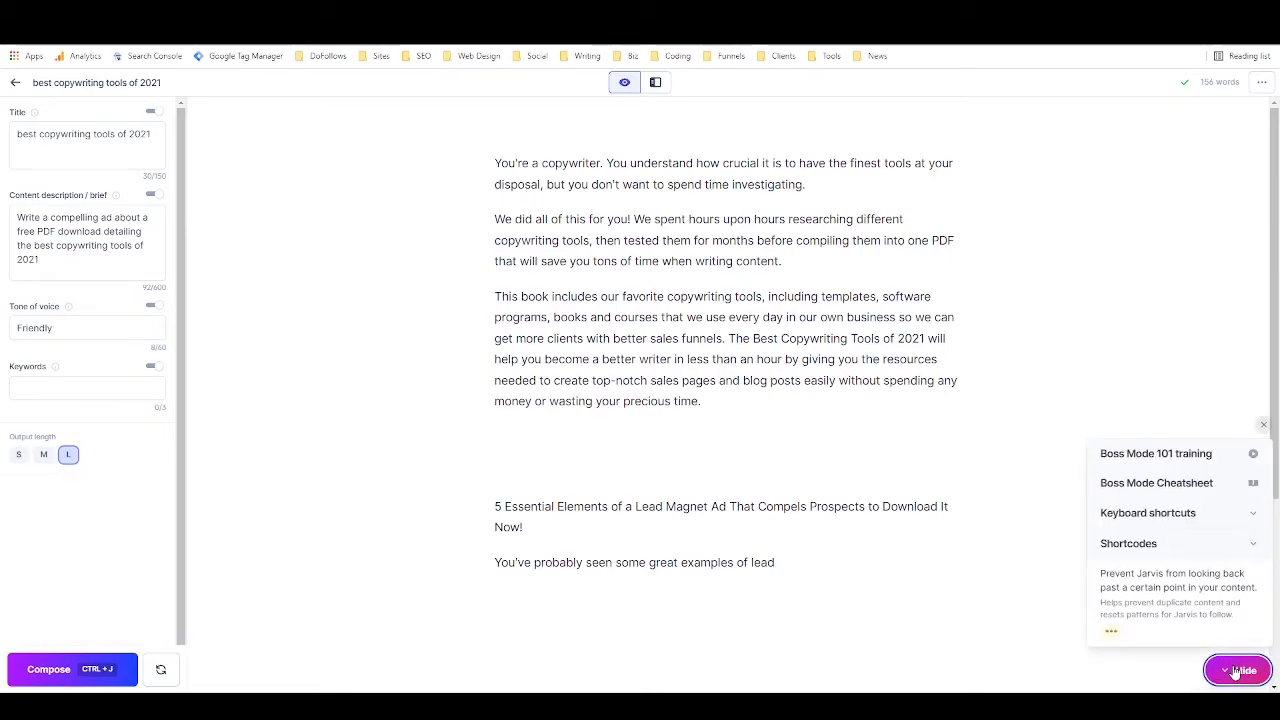
left_click(1172, 485)
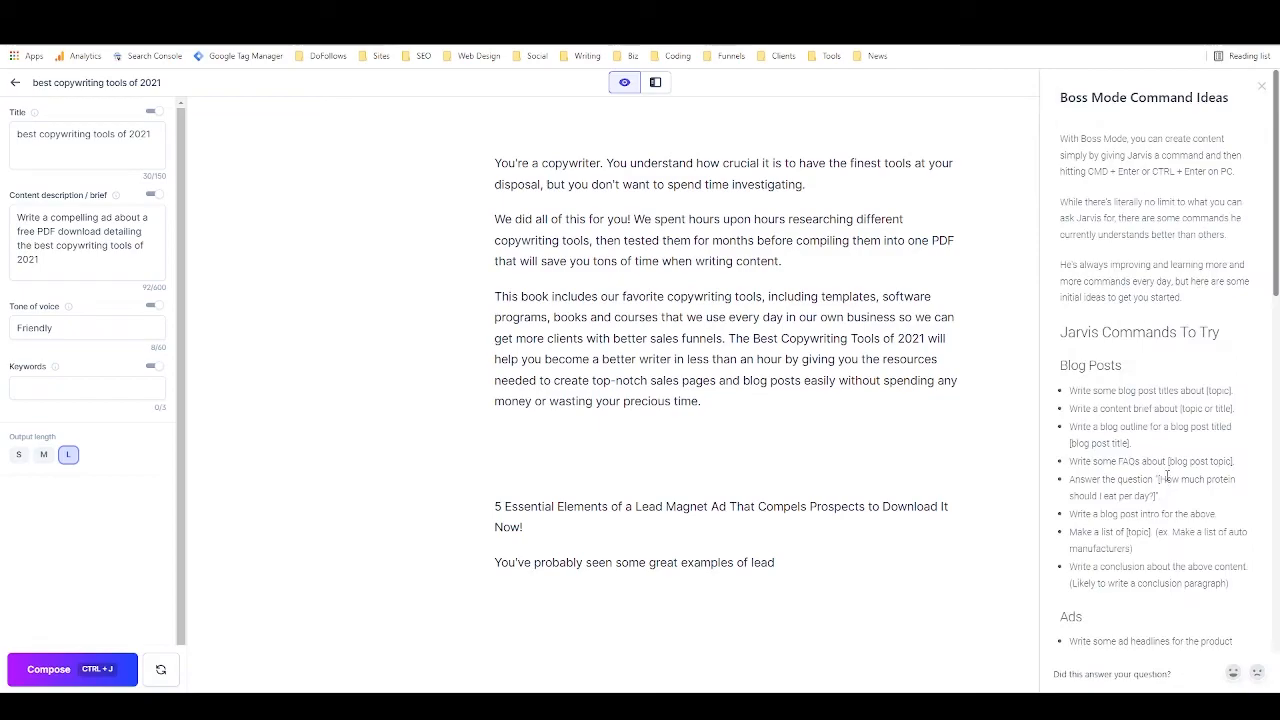
scroll(1142, 256, "down", 2)
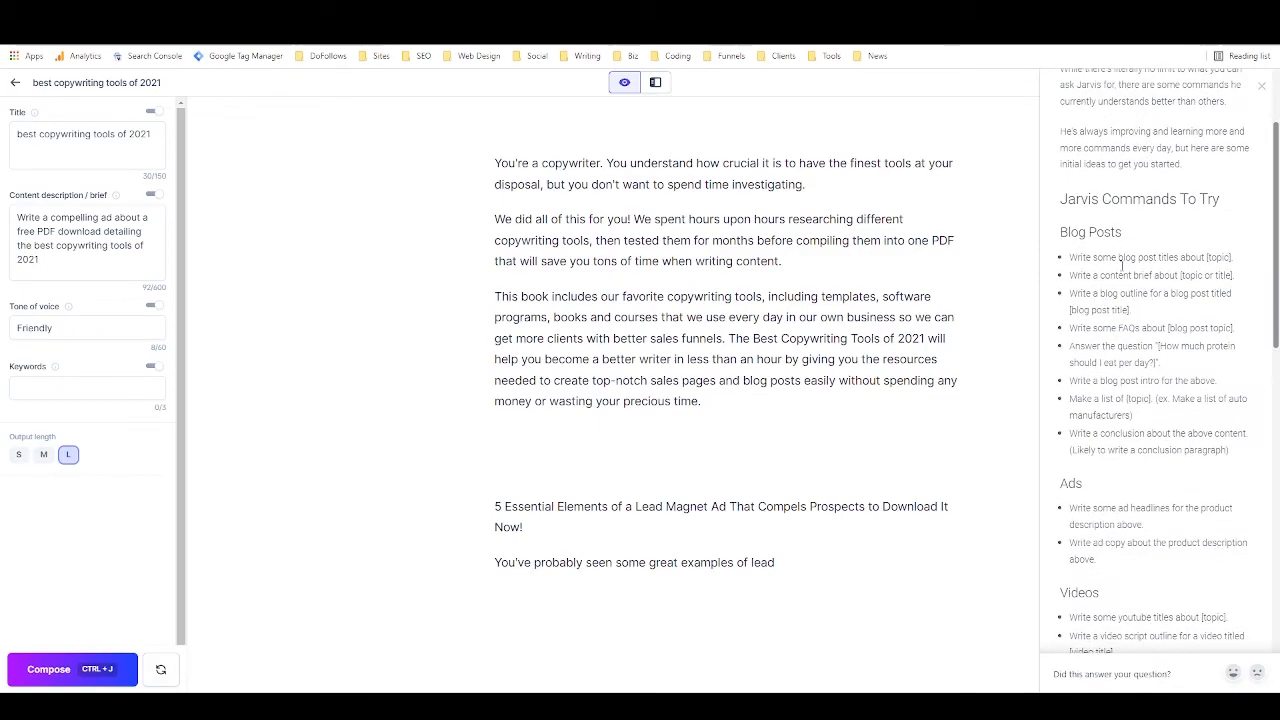
scroll(1155, 527, "up", 2)
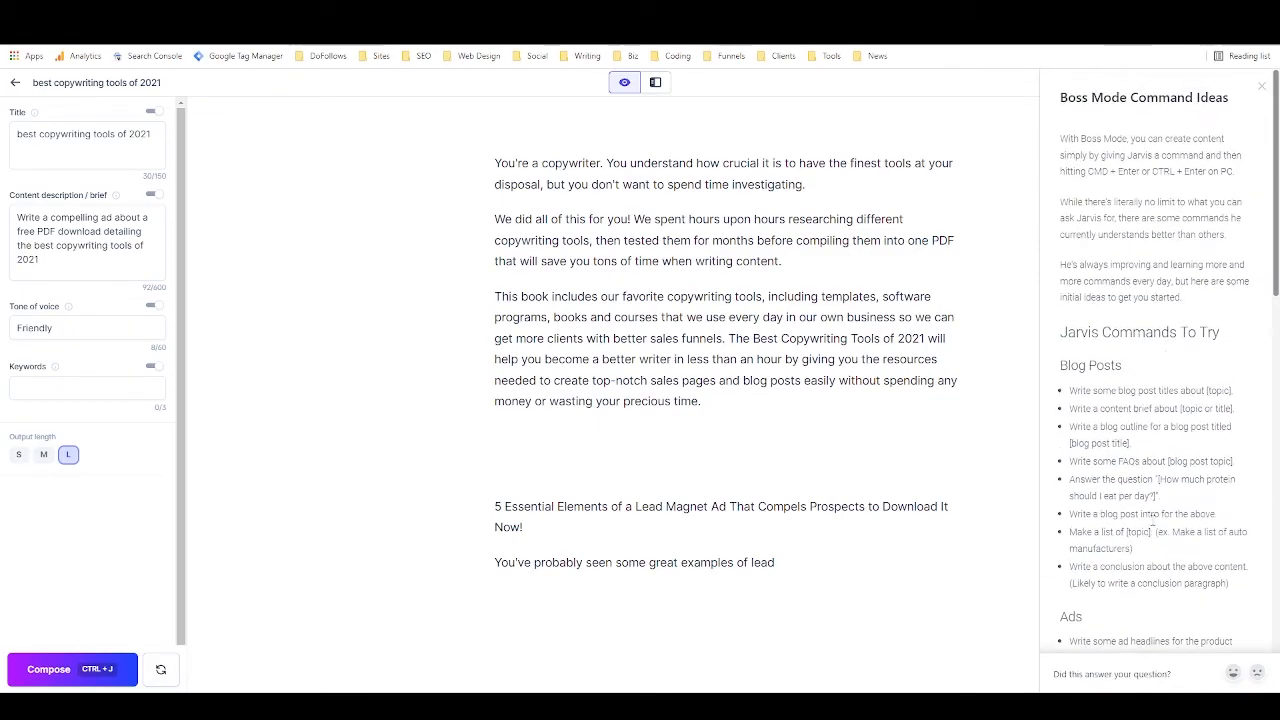
left_click(1262, 89)
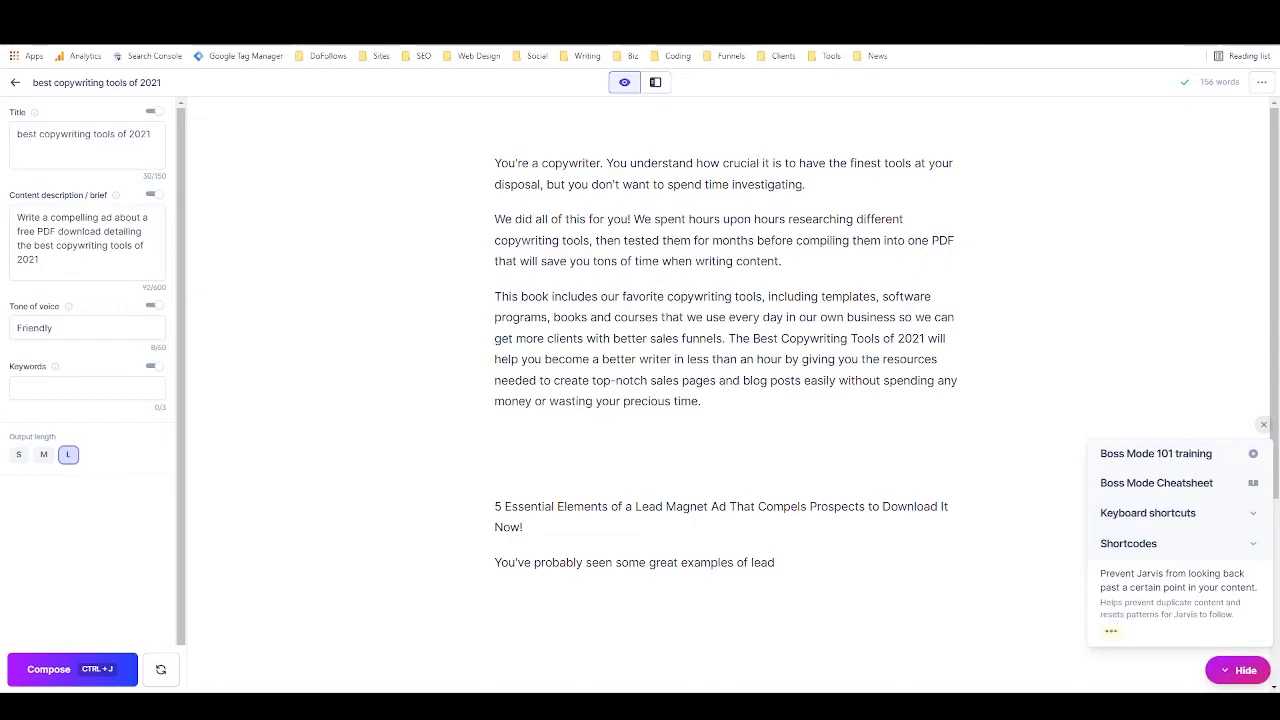
left_click(1251, 671)
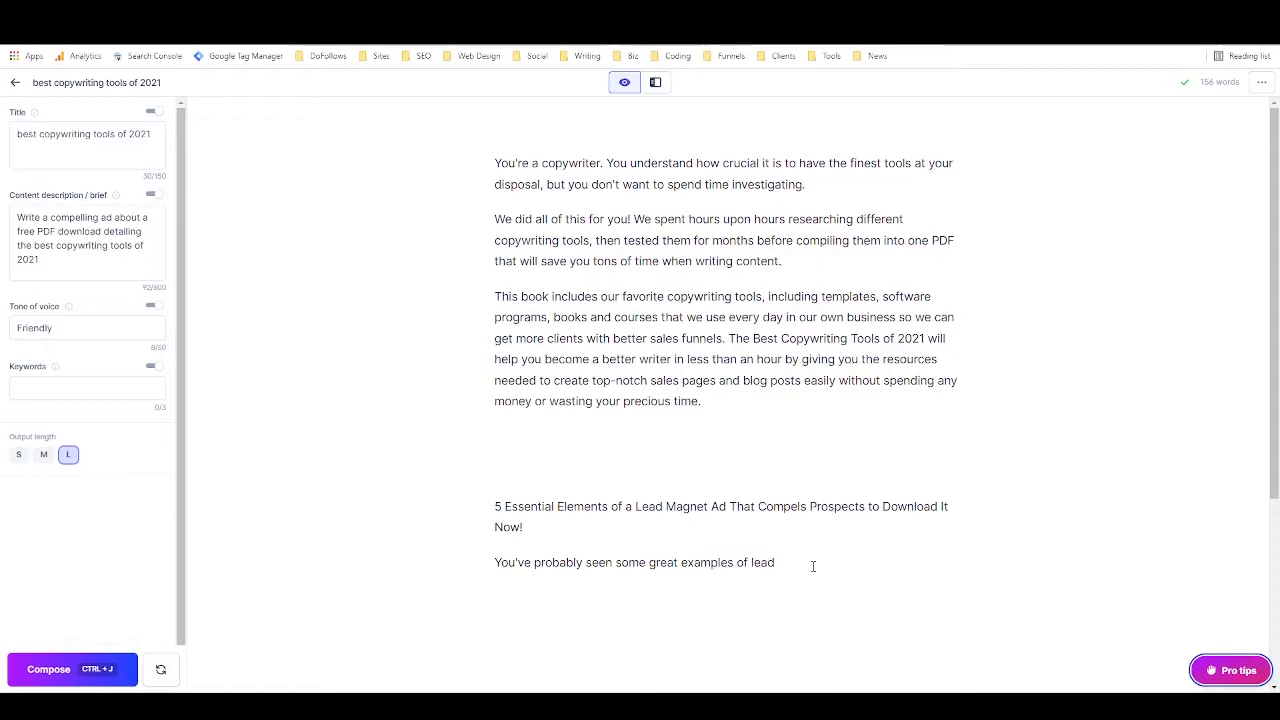
Replace all text in the document body with the copied title "best copywriting tools of 2021", formatted as a level 1 heading.
left_click_drag(812, 565, 440, 156)
key("BackSpace")
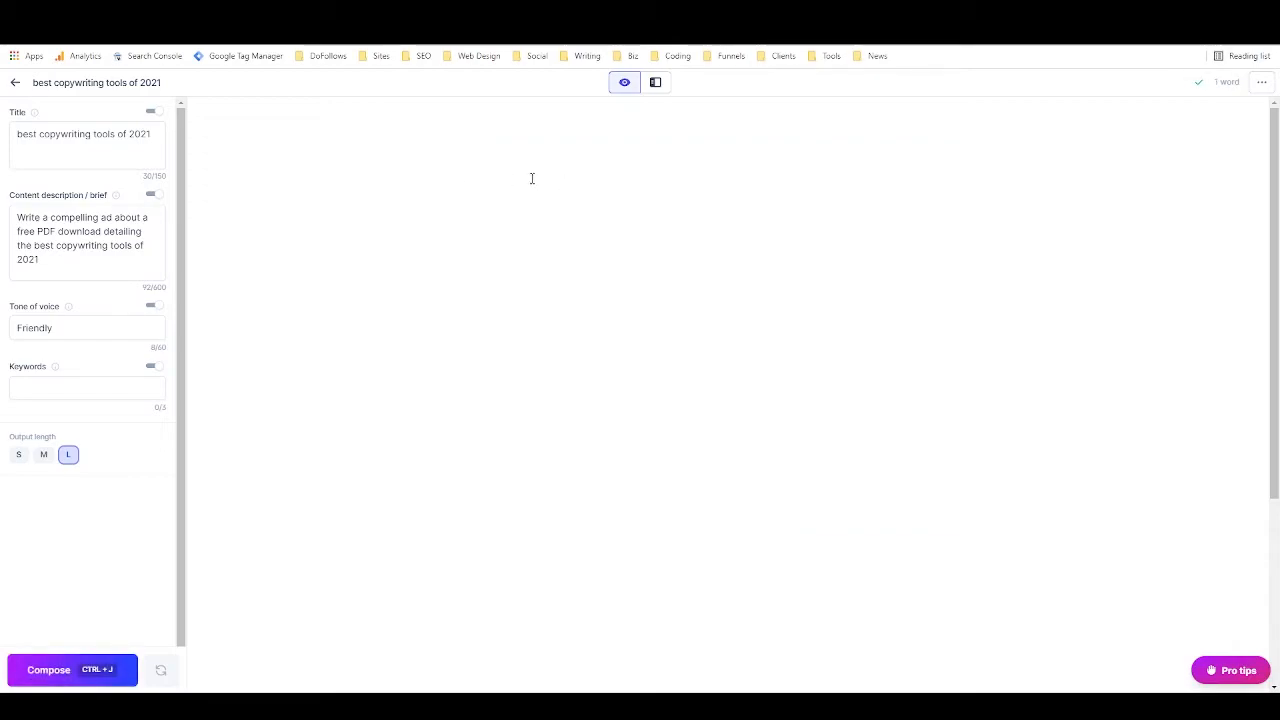
triple_click(93, 134)
key("ctrl+c")
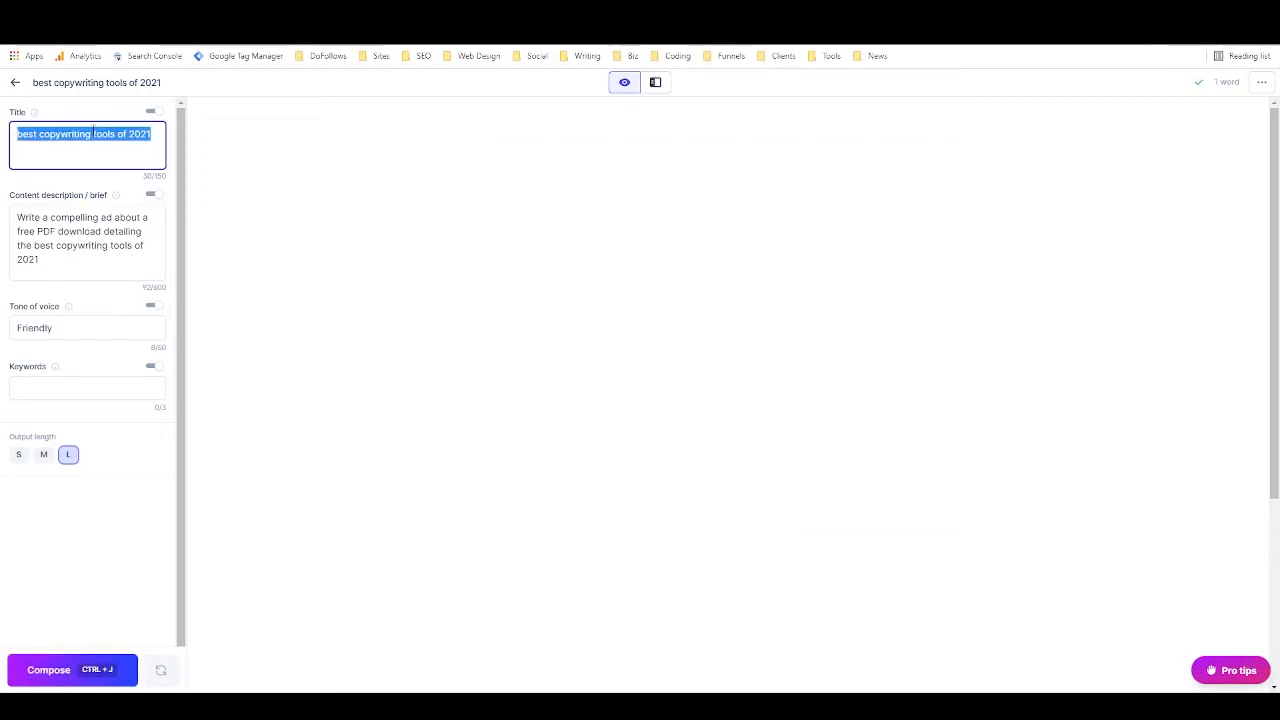
left_click(578, 179)
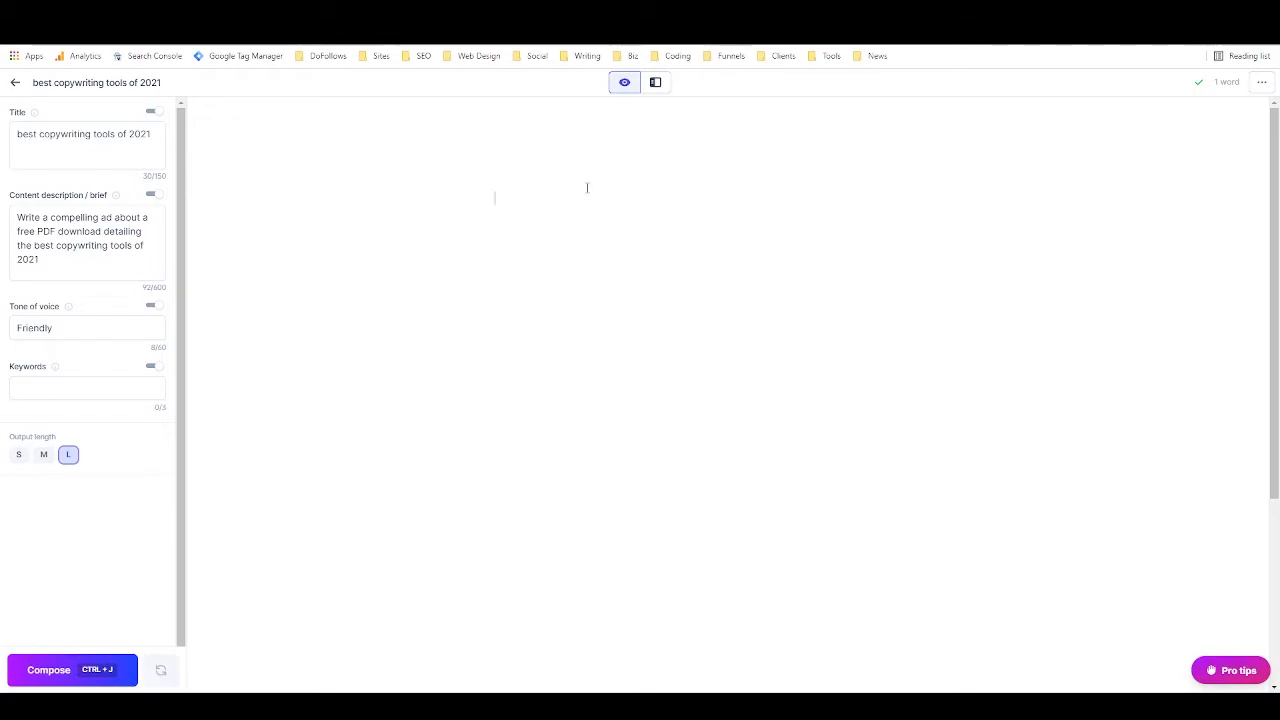
key("ctrl+v")
left_click_drag(665, 196, 366, 206)
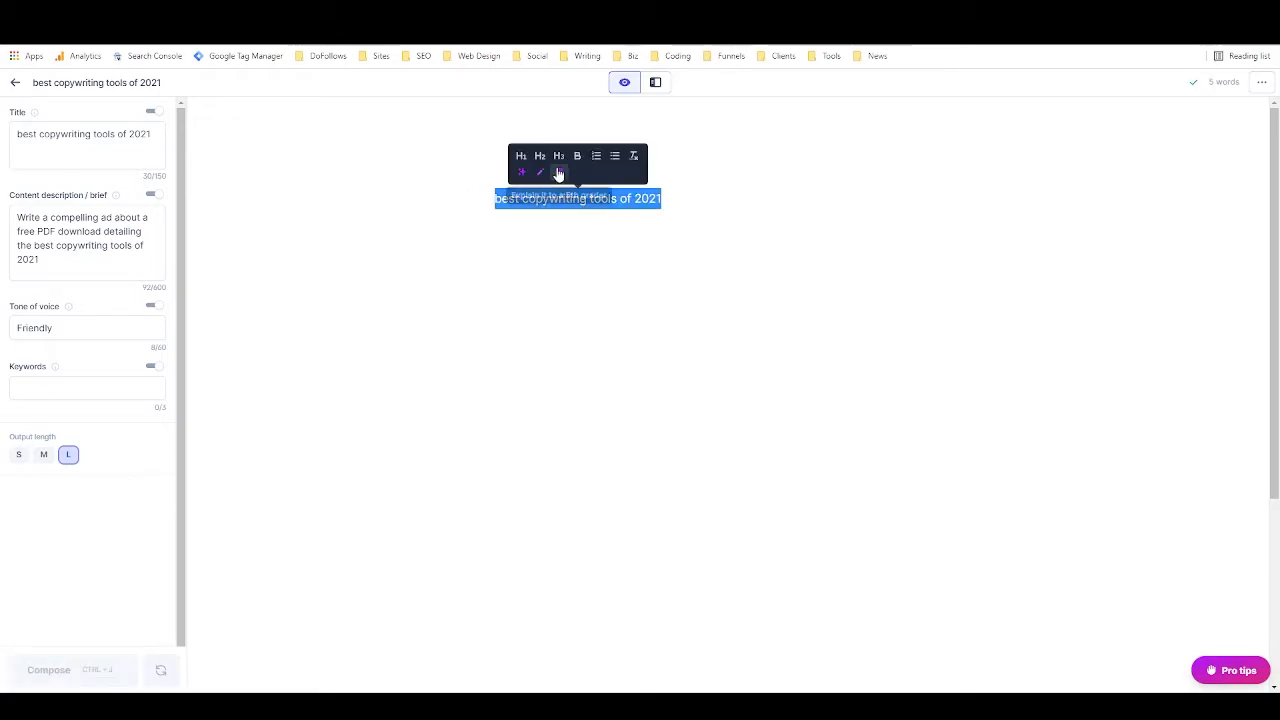
left_click(521, 156)
Below the heading, have Jarvis carry out the command "write some compelling headlines based on the above".
left_click(774, 208)
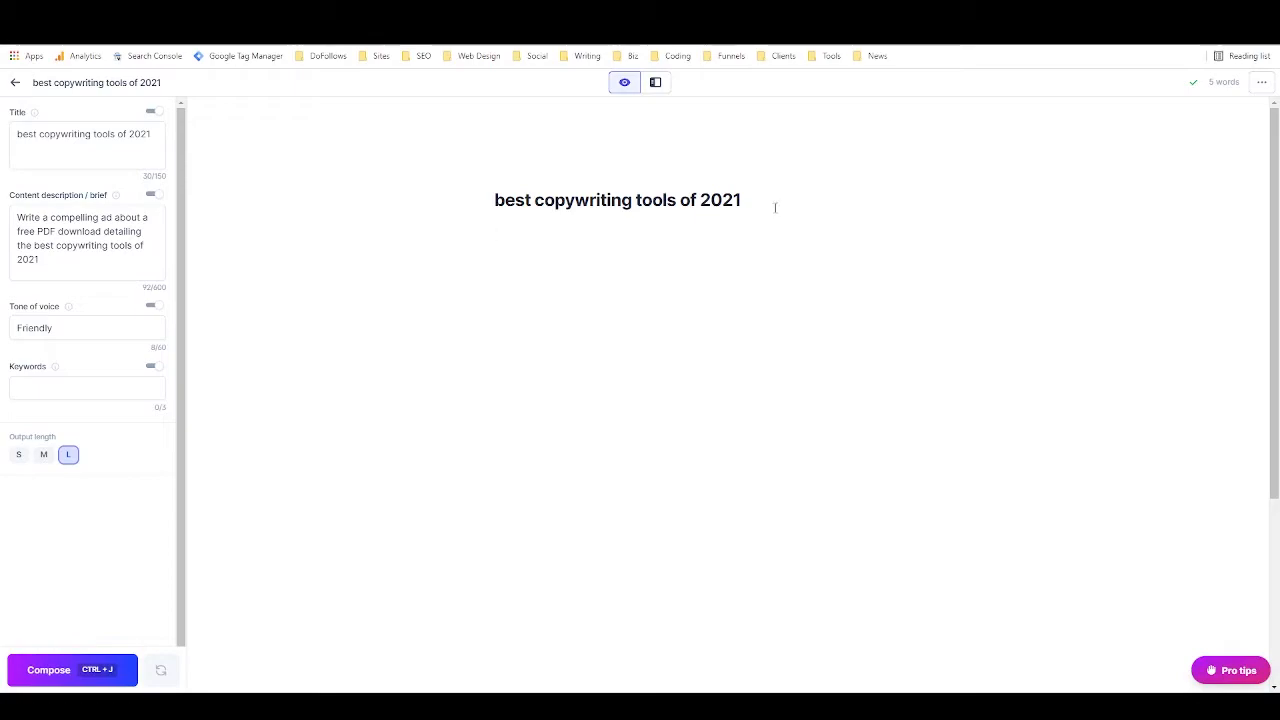
type("write some compel")
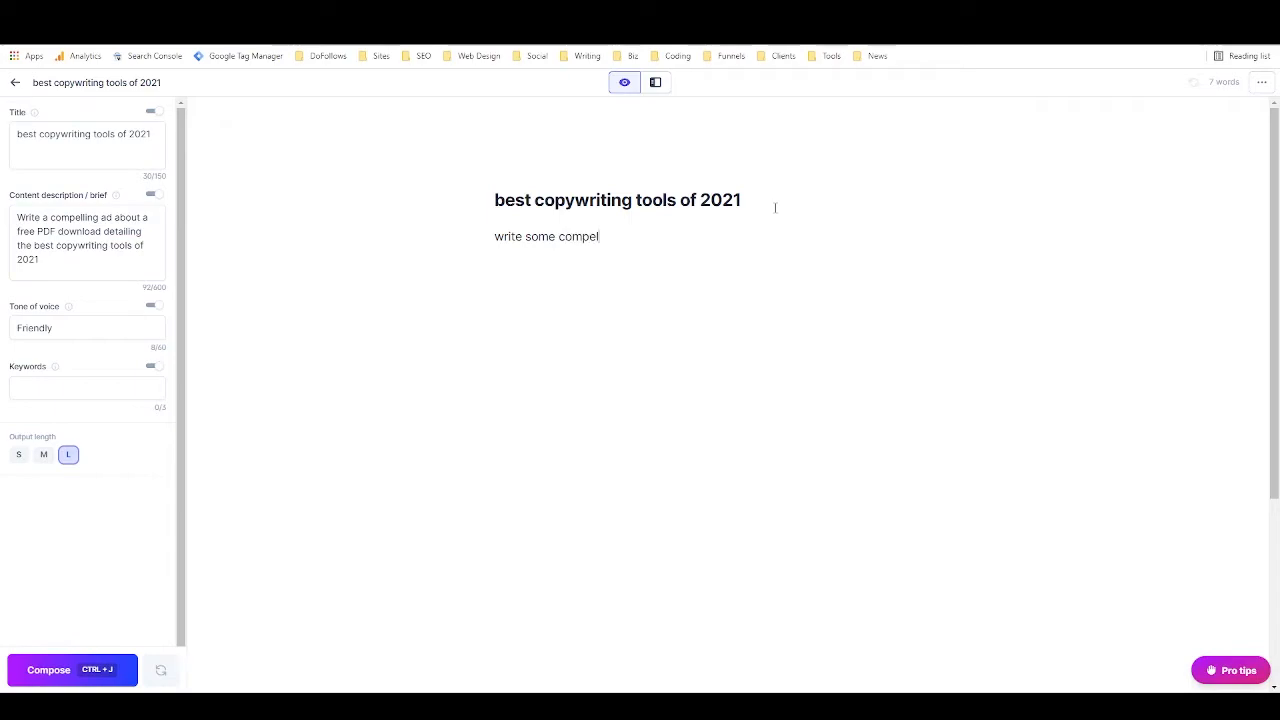
type("ling headlines b")
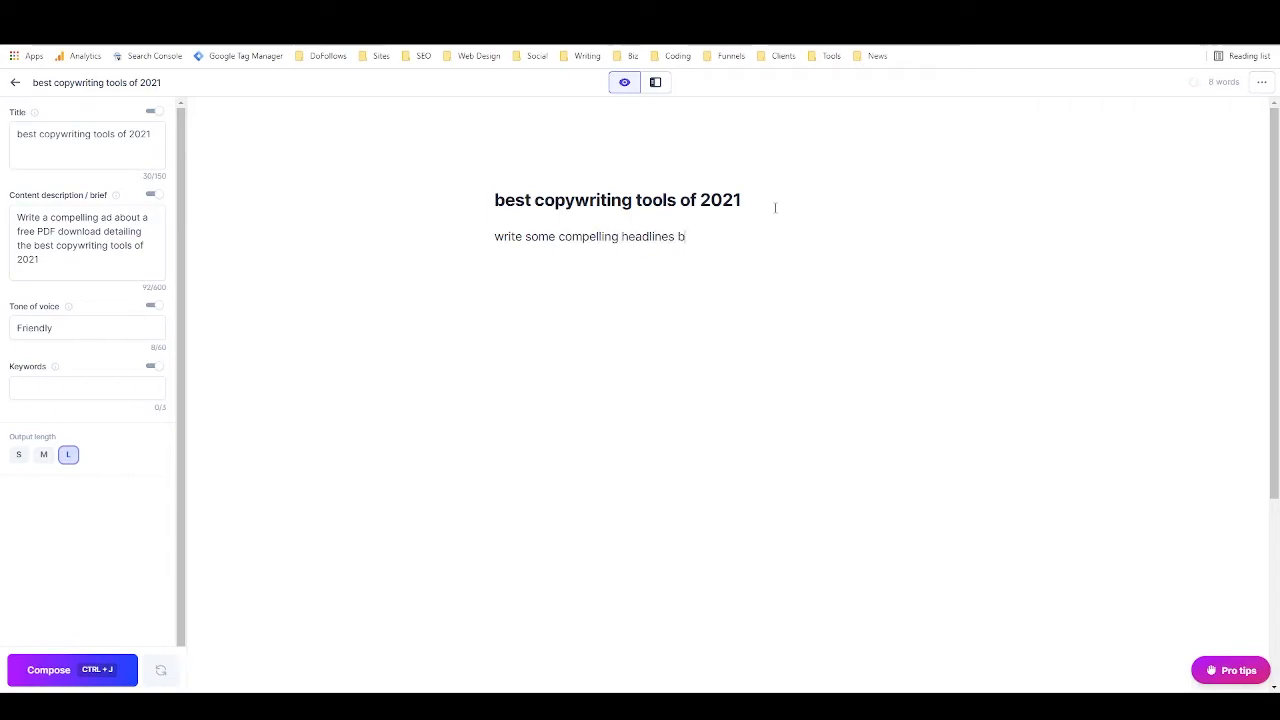
type("ased on the above")
key("ctrl+j")
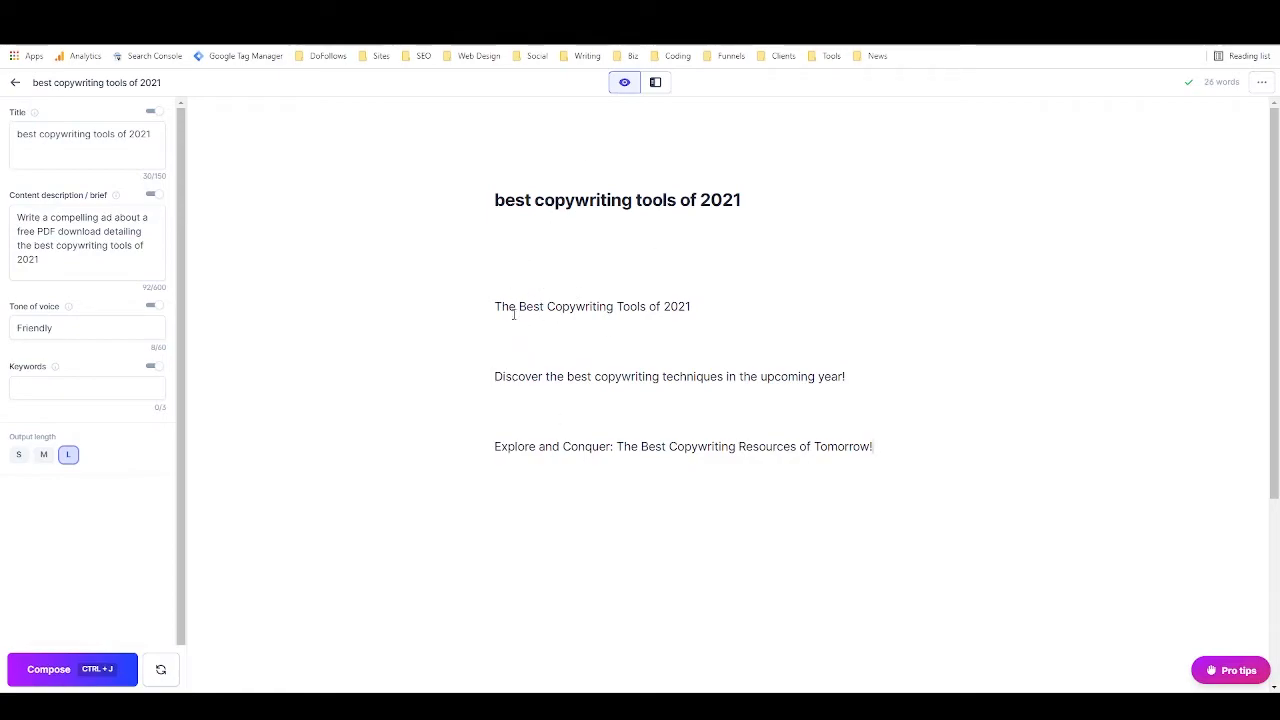
Delete the first two generated headlines, keeping only the "Explore and Conquer" one.
left_click_drag(496, 306, 692, 306)
left_click(563, 389)
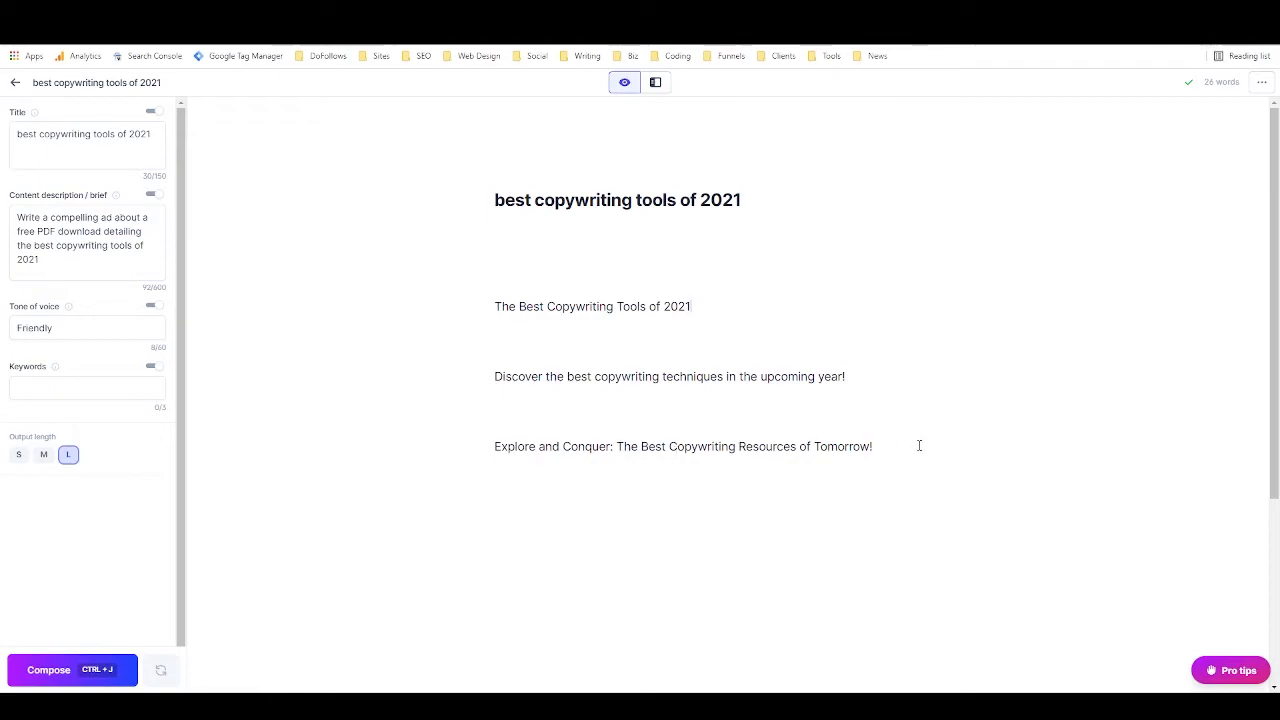
left_click_drag(875, 385, 410, 298)
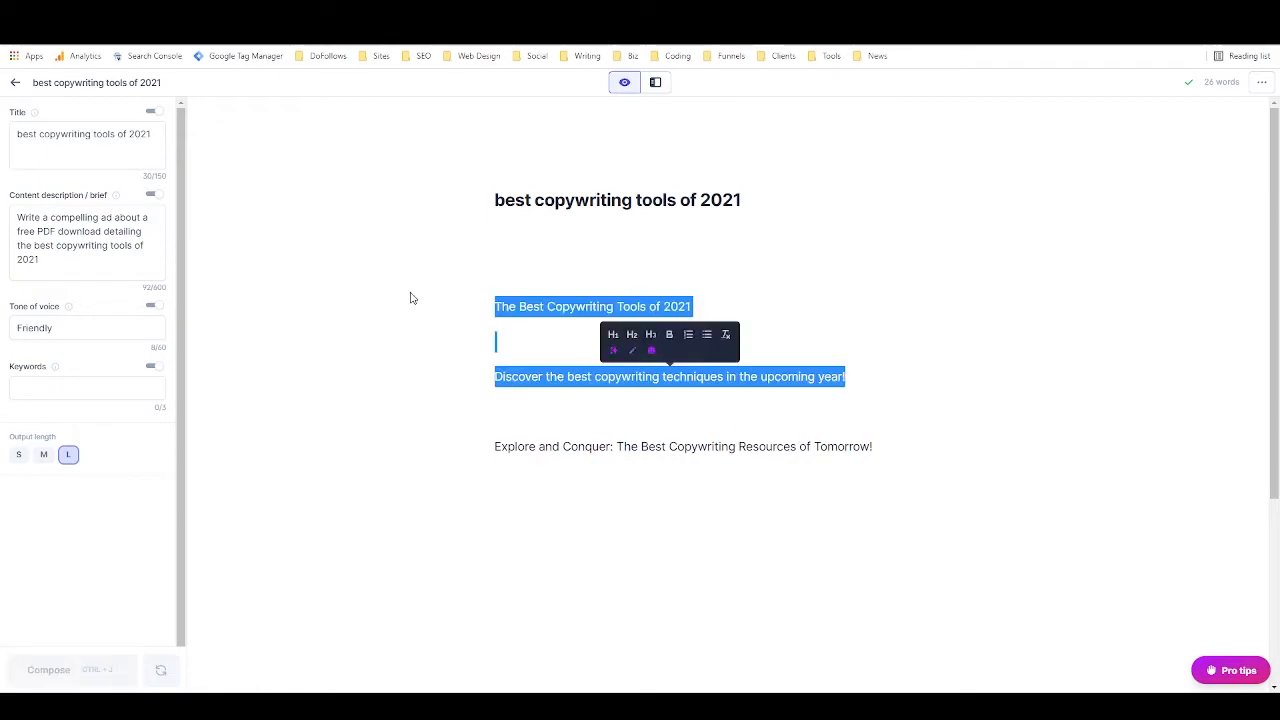
key("BackSpace")
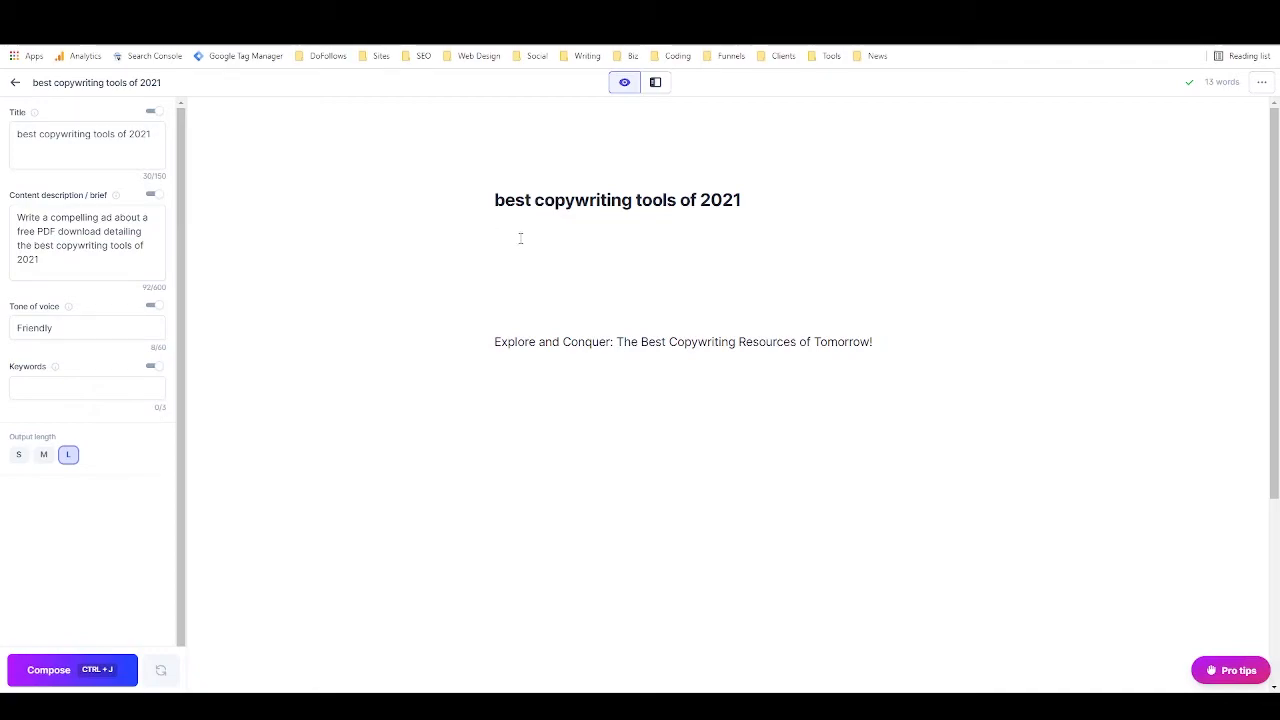
Enter "write some funny headlines based on the above" under the heading and have Jarvis compose from it.
type("write")
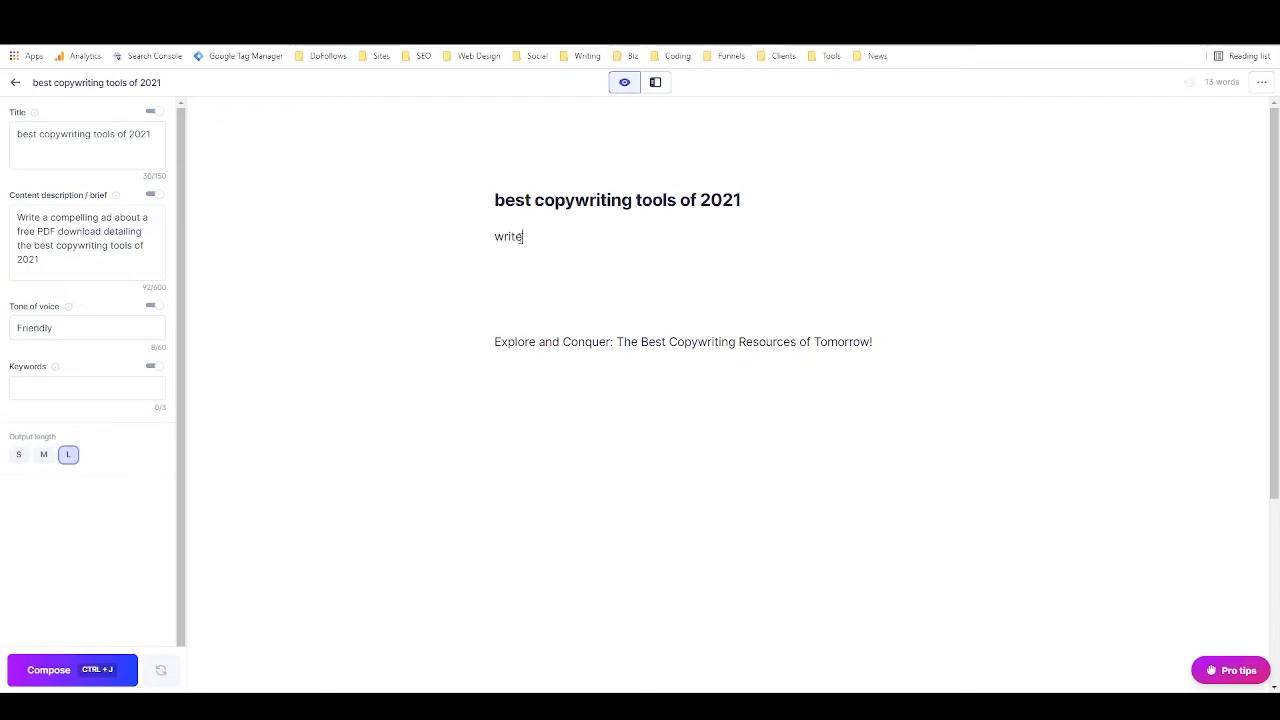
type(" some headlines based on the above")
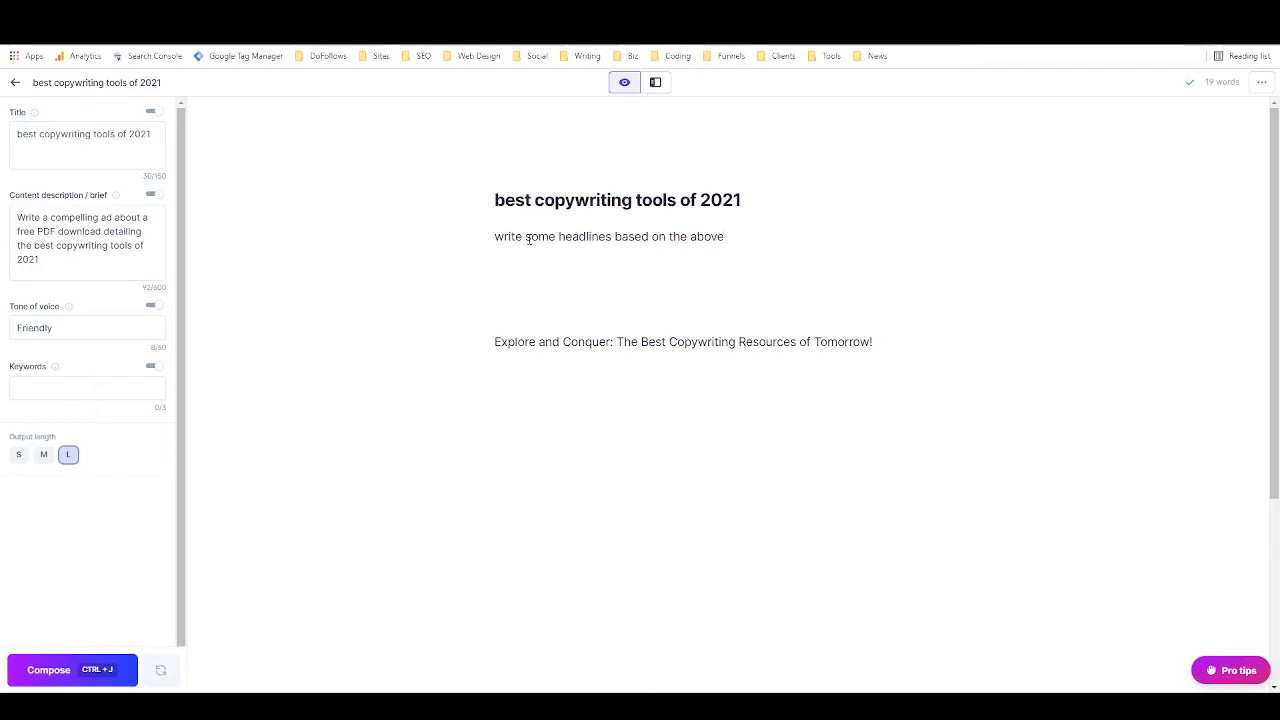
type(" funny")
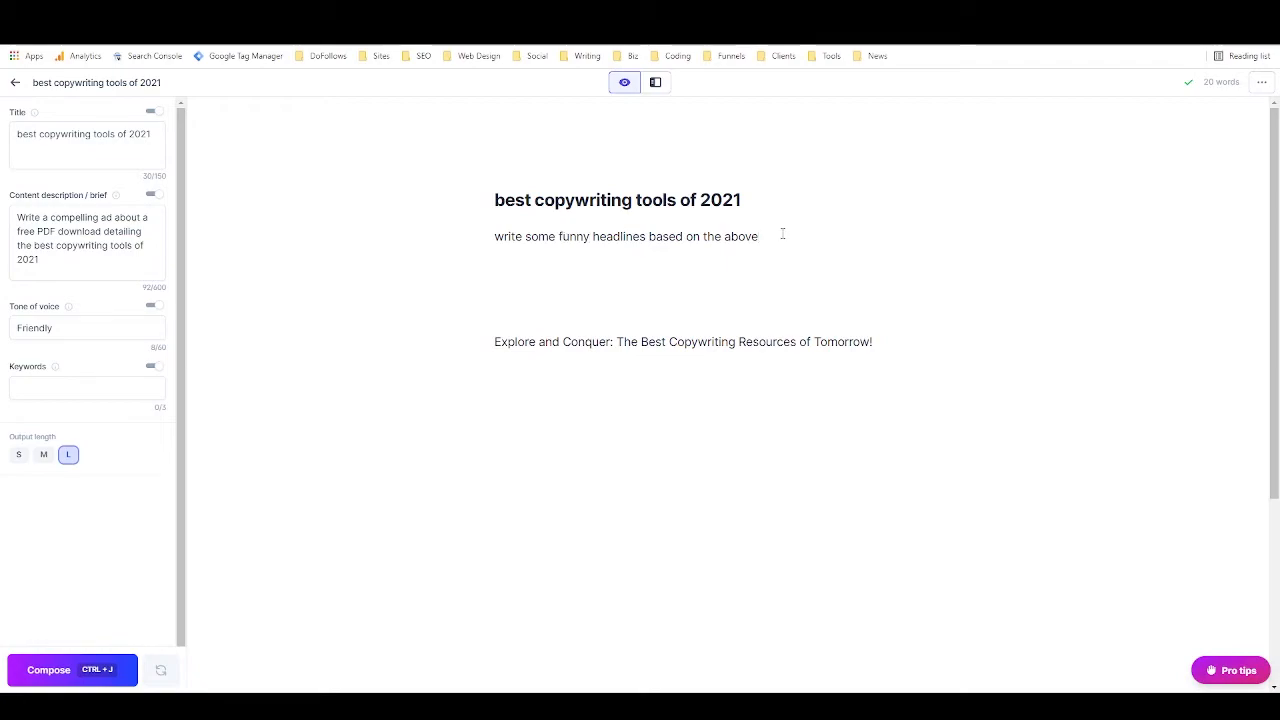
key("ctrl+j")
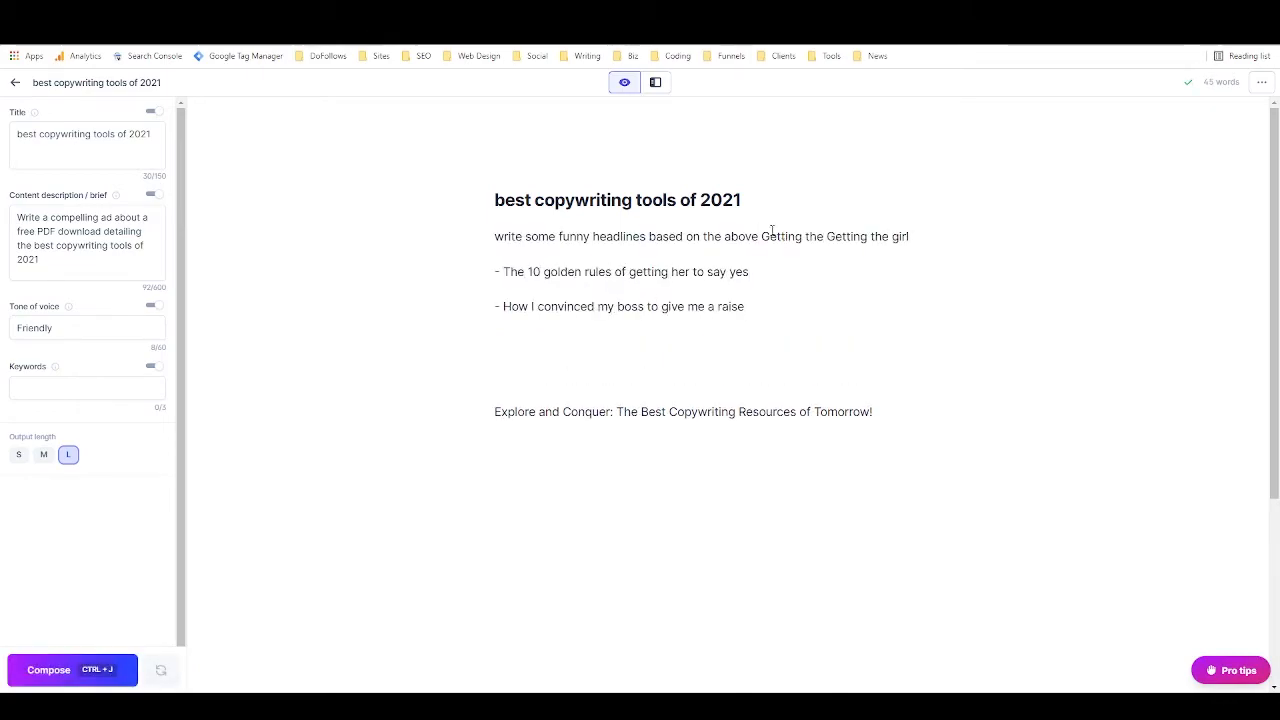
Move each generated batch onto its own line below the funny-headlines prompt and run the prompt two more times.
left_click(761, 236)
key("Return")
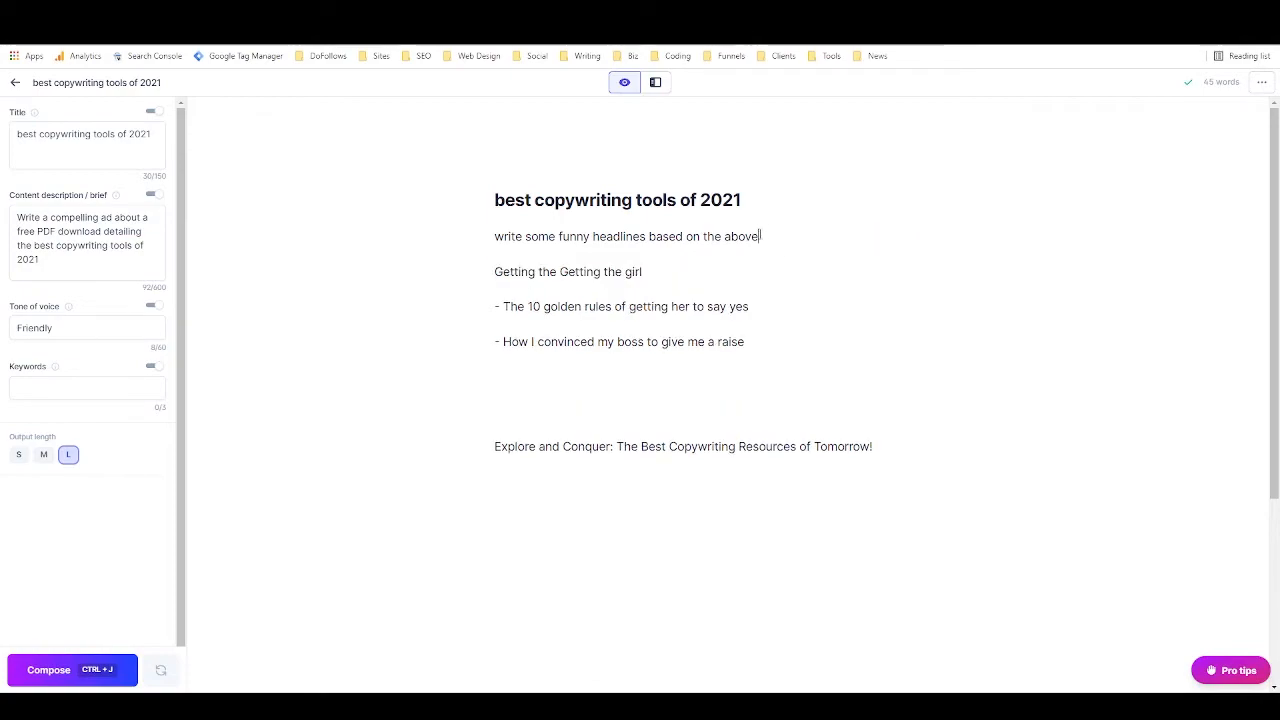
triple_click(761, 236)
key("ctrl+j")
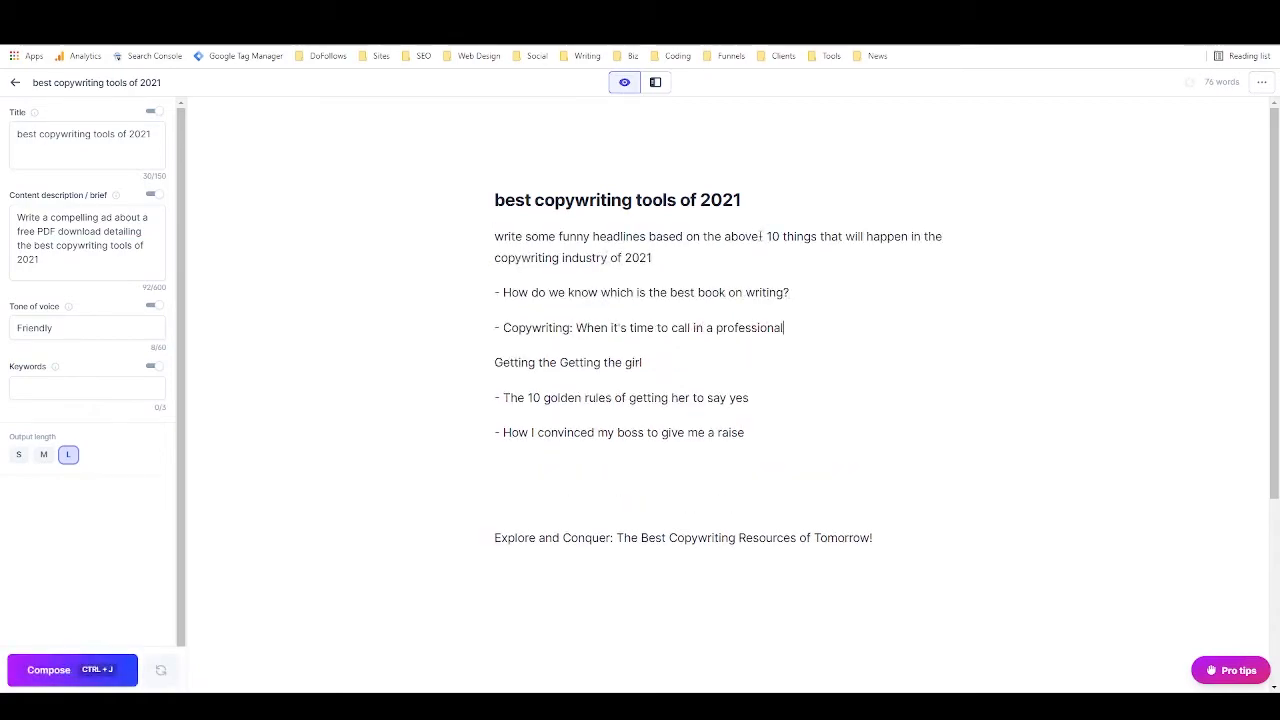
key("Return")
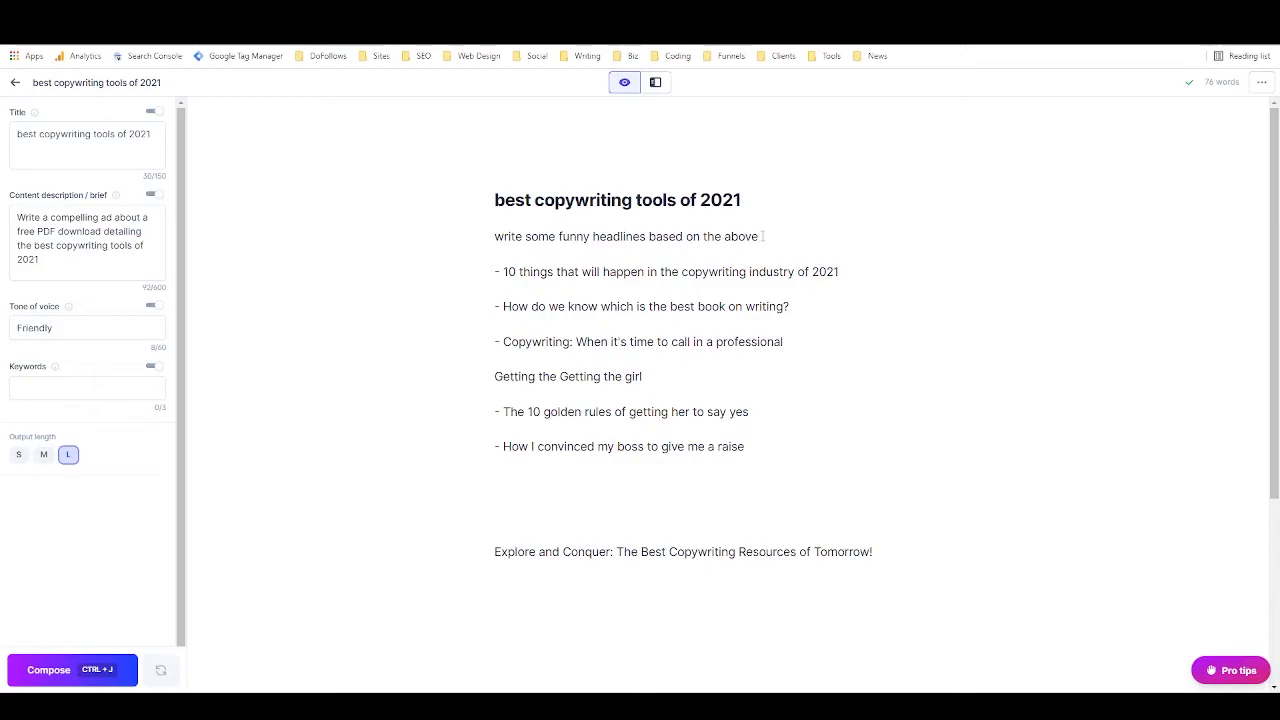
triple_click(763, 236)
key("ctrl+j")
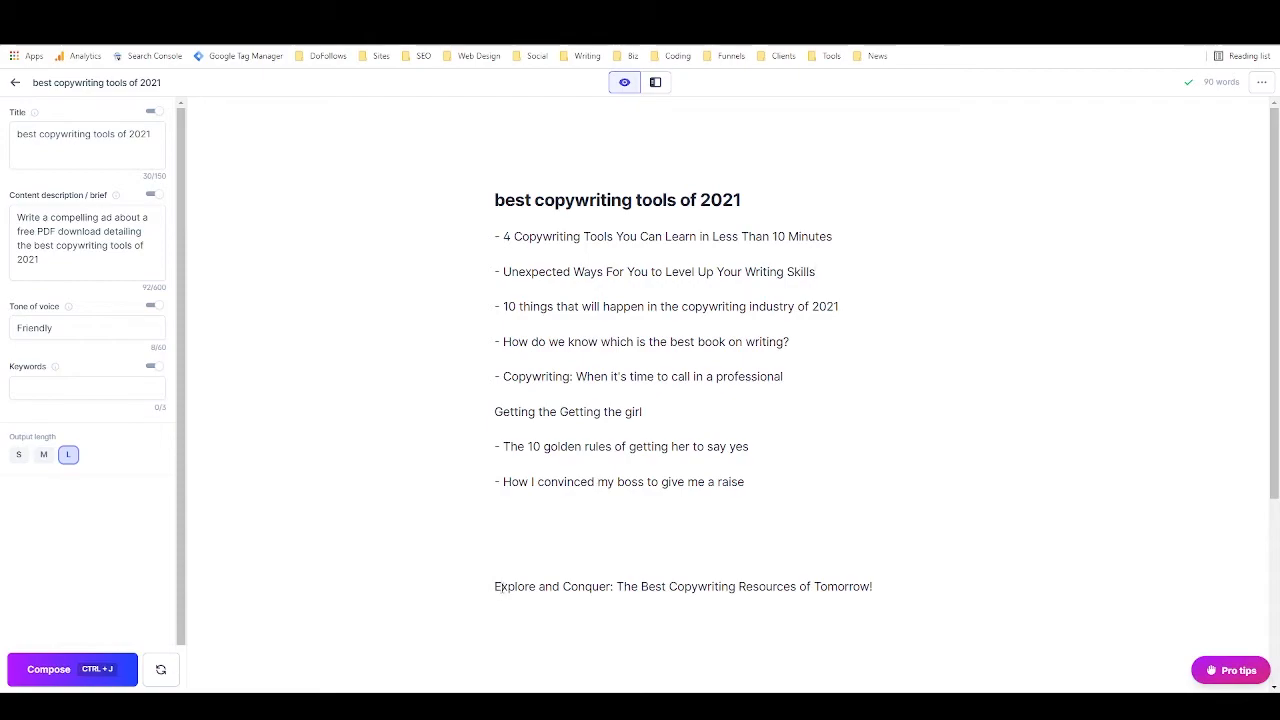
Reword the "Explore and Conquer" headline to "Explore and Conquer With The Best Copywriting Tools of Tomorrow!".
double_click(611, 587)
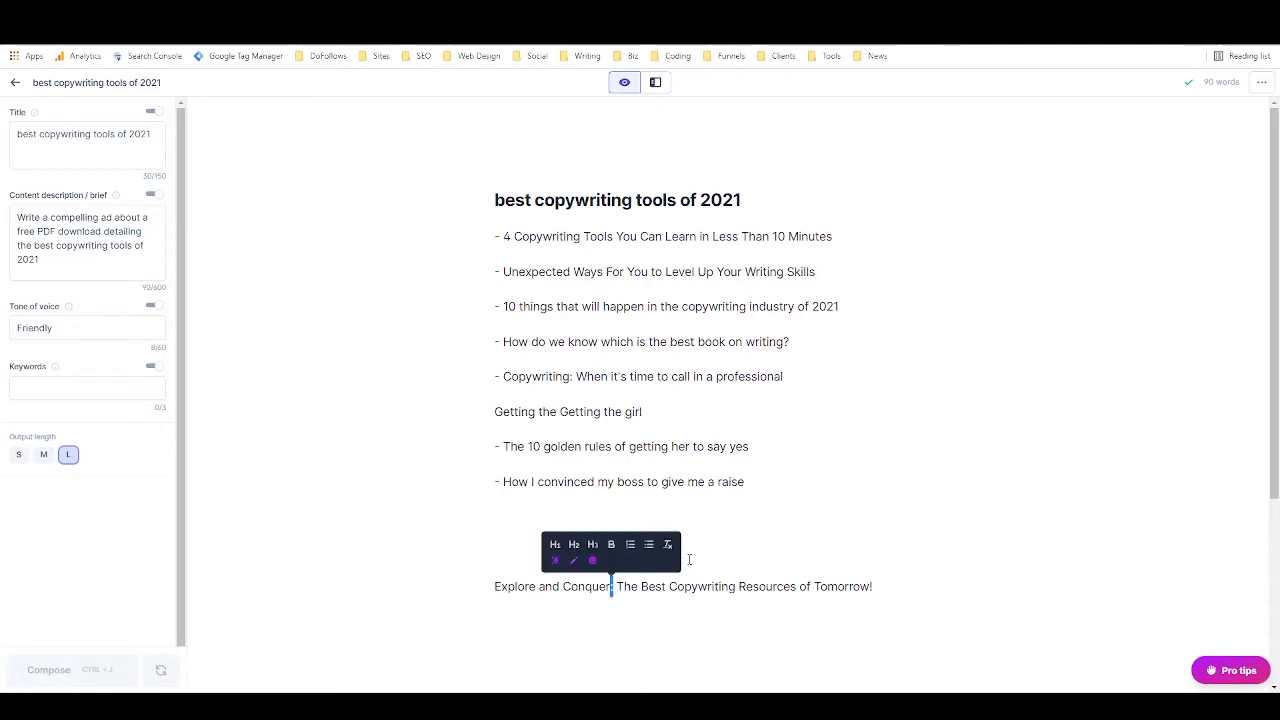
type("With")
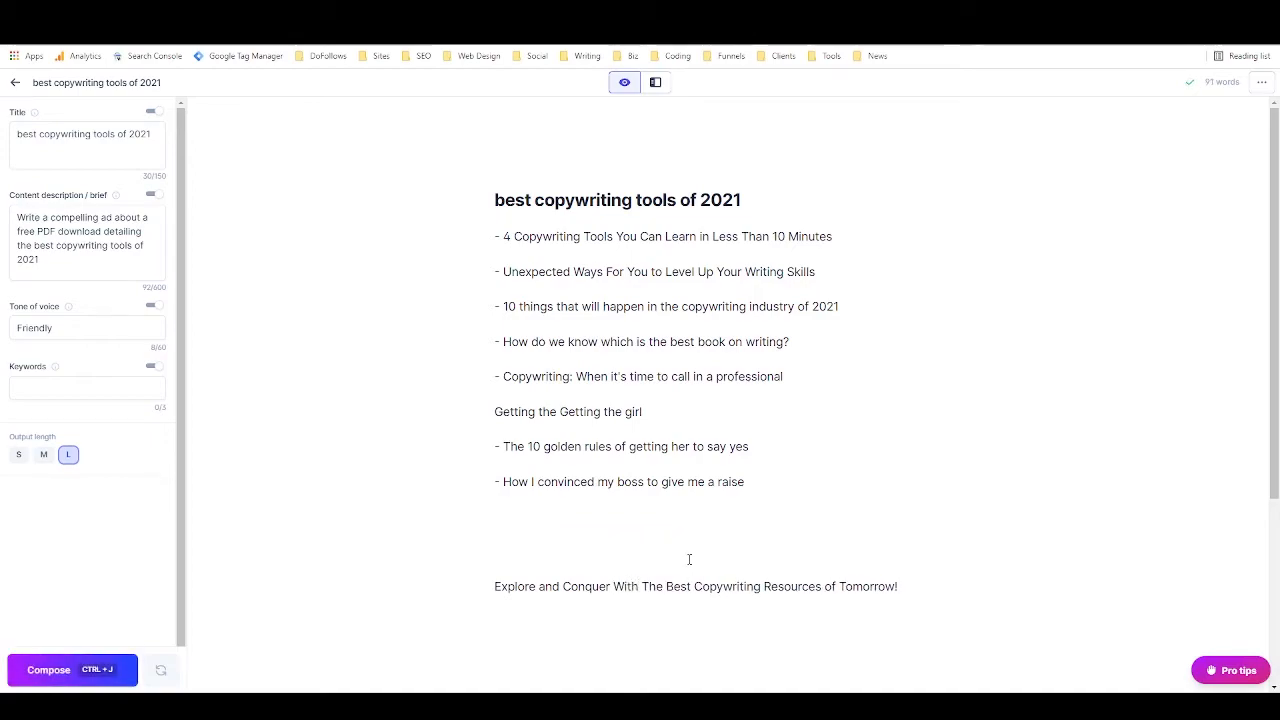
key("Left")
key("Left")
key("Left")
double_click(770, 588)
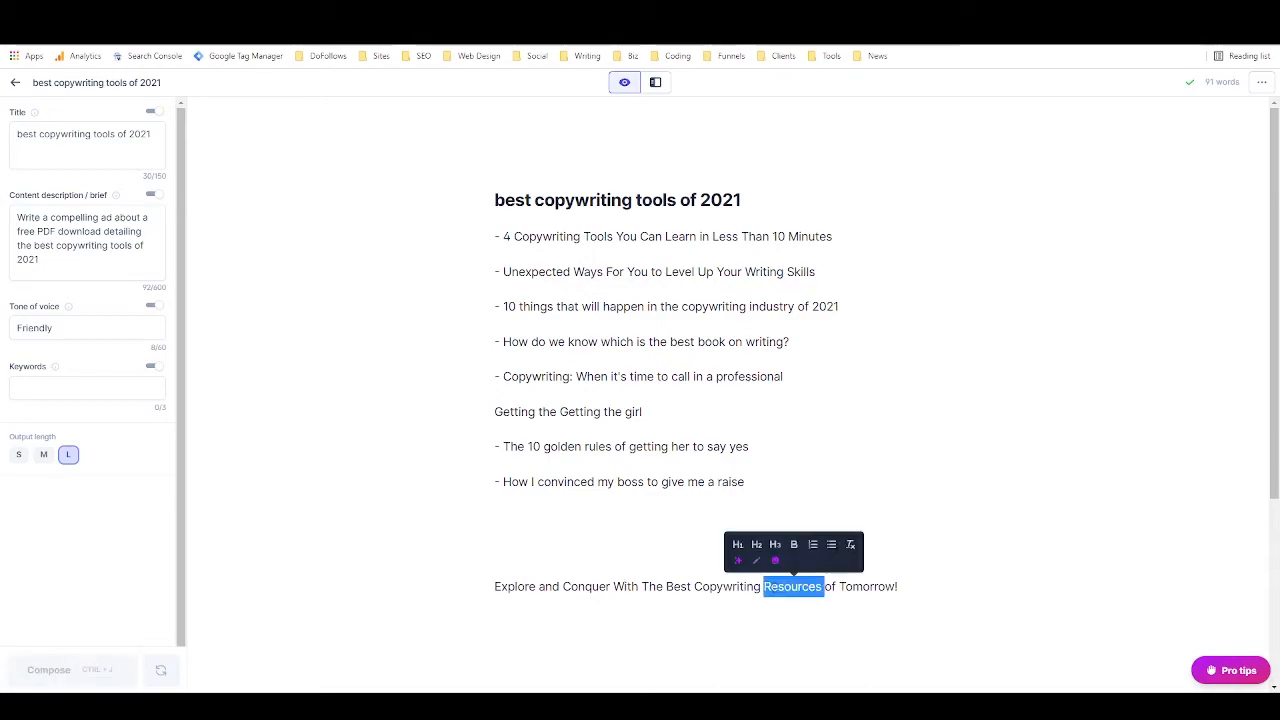
type("Tools")
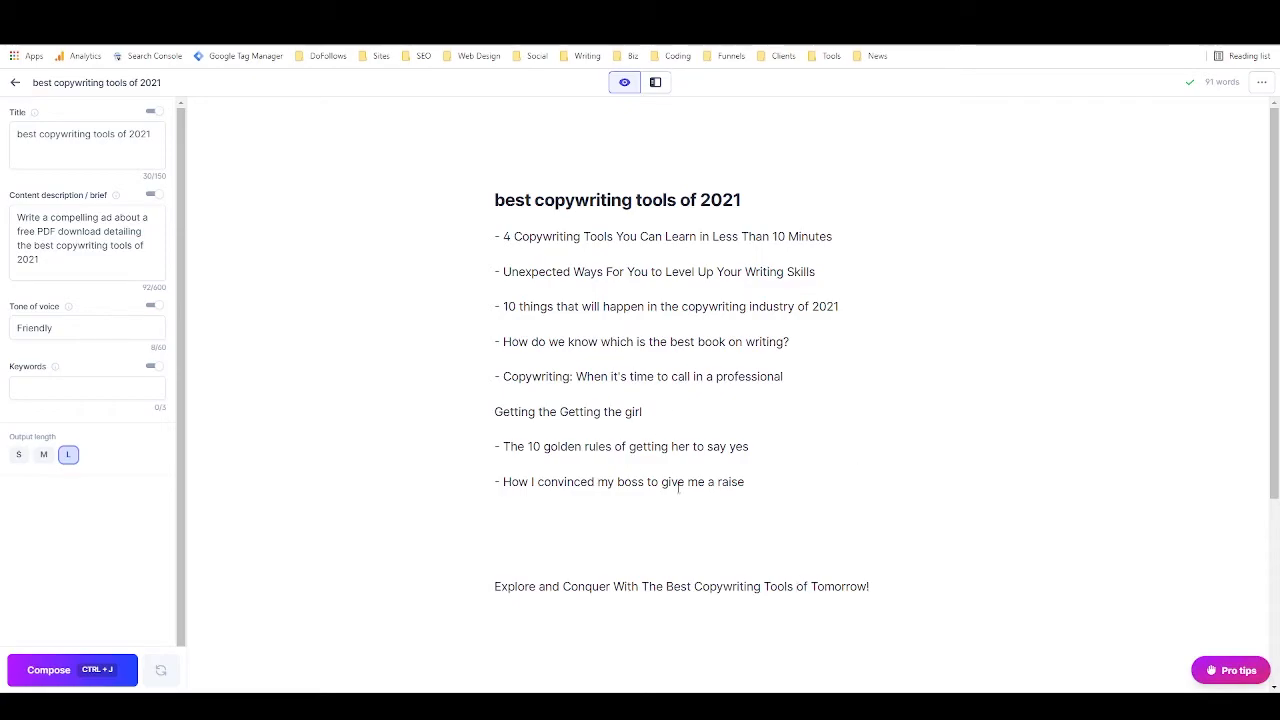
Delete the funny headlines, the blank lines and the "best copywriting tools of 2021" heading, leaving only the reworded headline.
left_click_drag(800, 469, 494, 236)
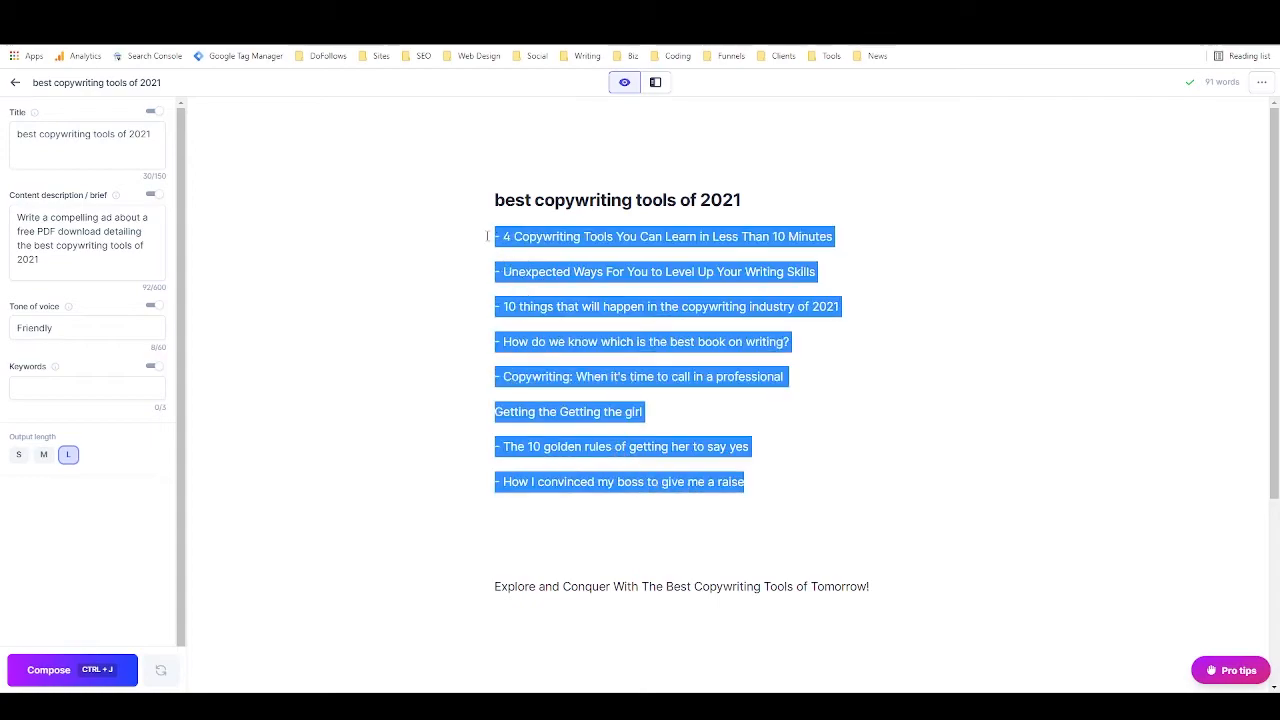
key("BackSpace")
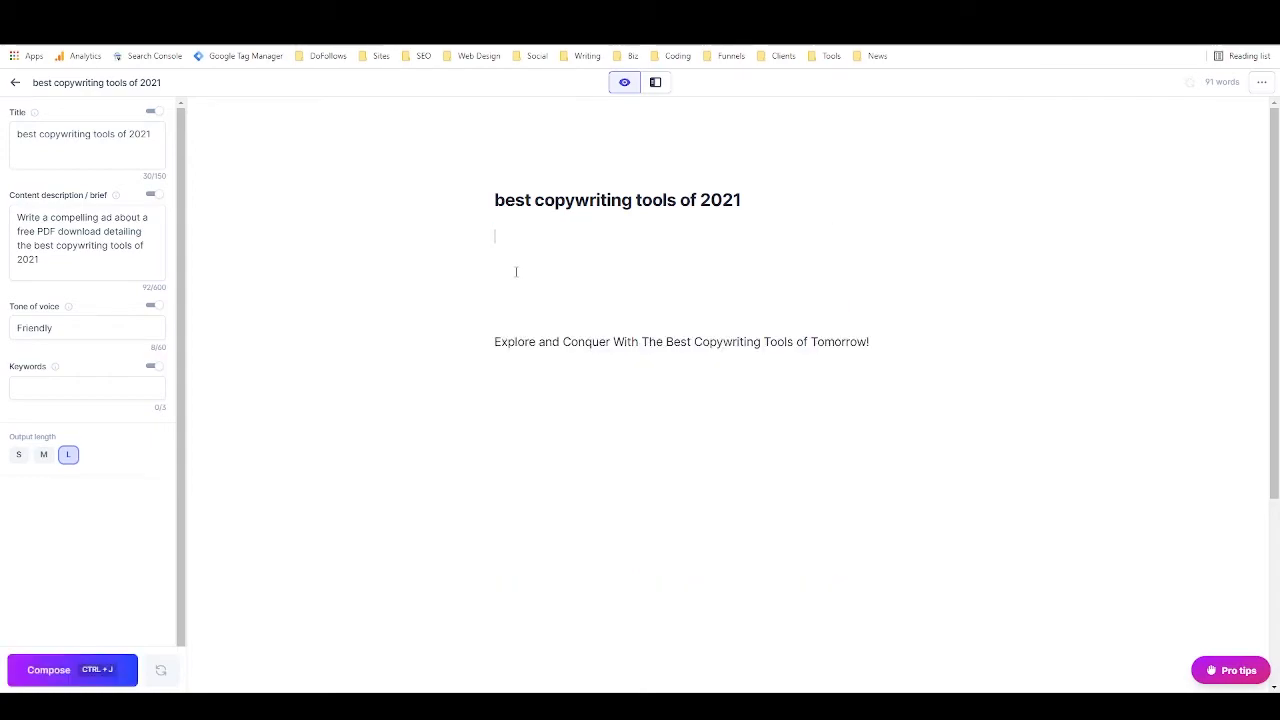
key("BackSpace")
key("BackSpace")
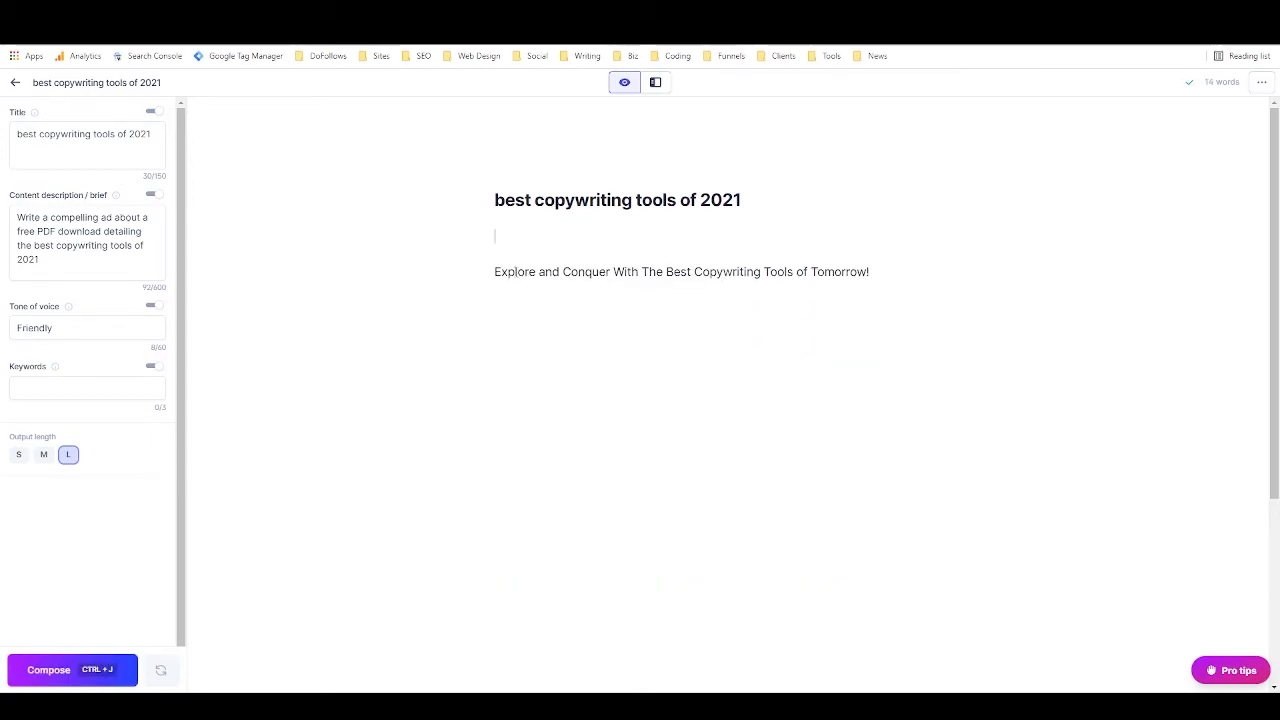
key("BackSpace")
left_click_drag(748, 205, 380, 203)
key("BackSpace")
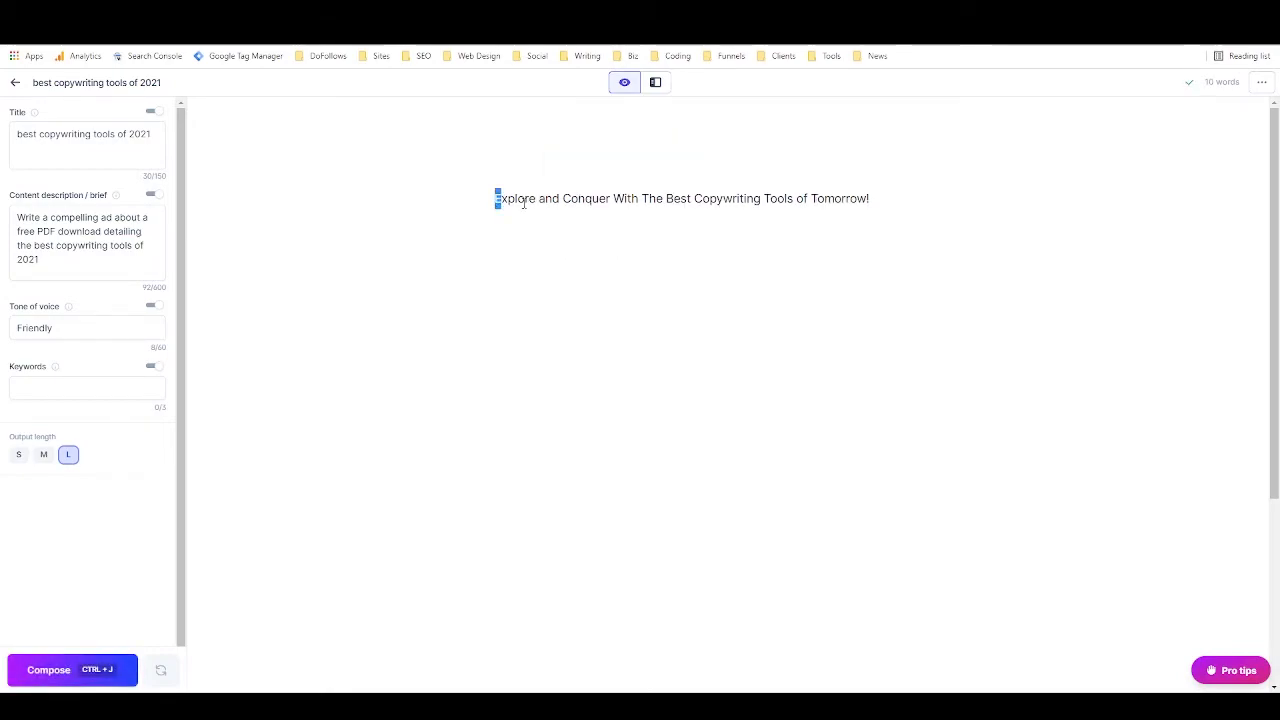
Format the remaining headline as a level 1 heading and start a new line below it.
left_click_drag(494, 200, 918, 207)
left_click(625, 156)
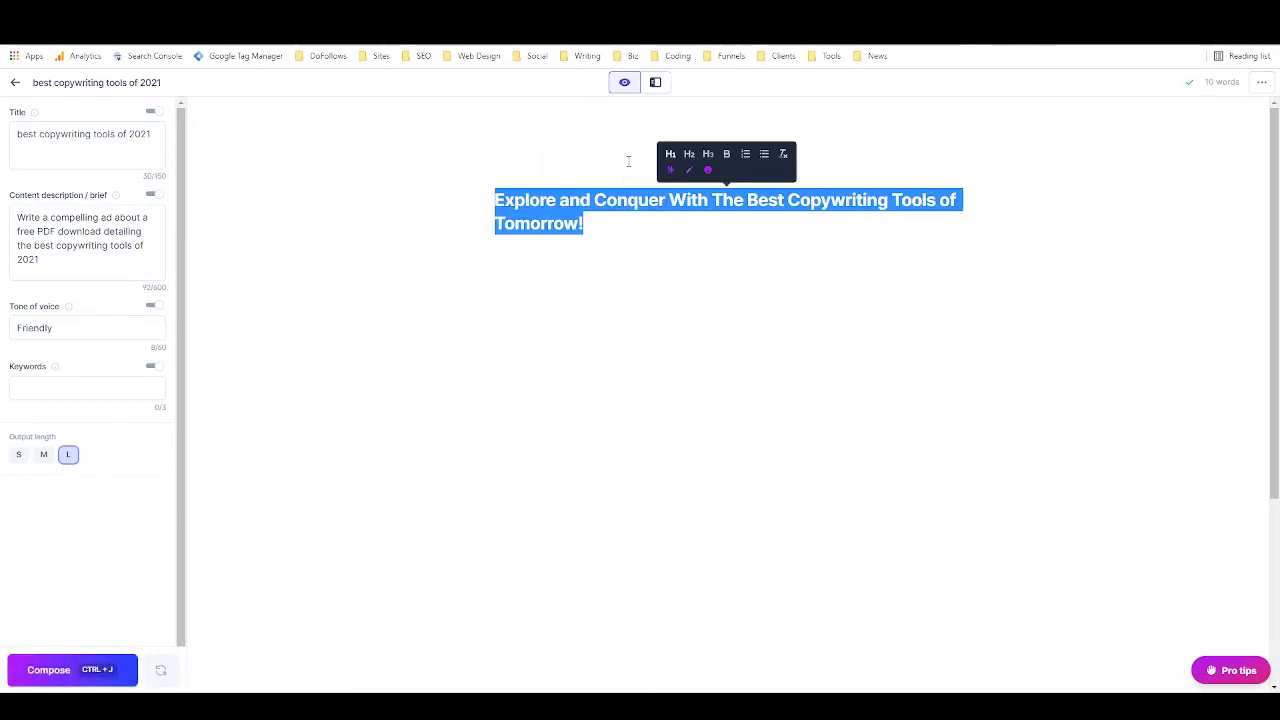
left_click(661, 222)
key("Return")
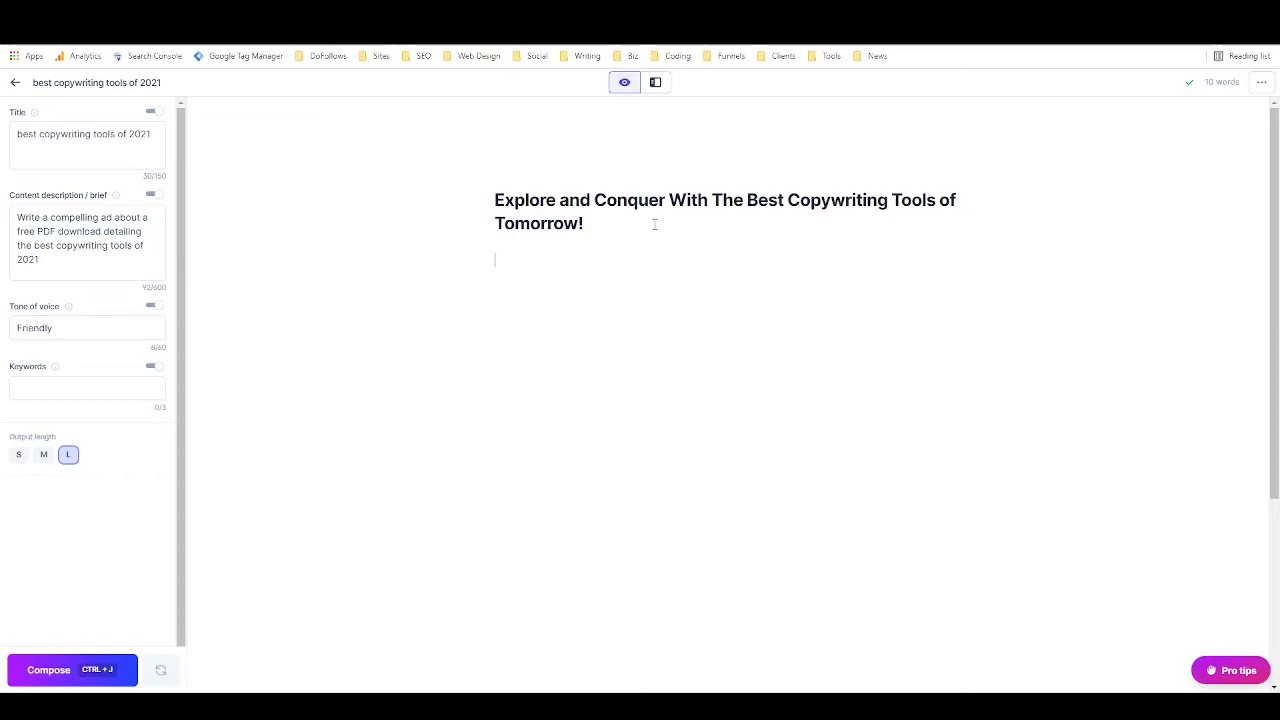
Have Jarvis carry out the command "write a PAS based on the above headline for a funny facebook ad".
type("write a PAS")
type("based on the")
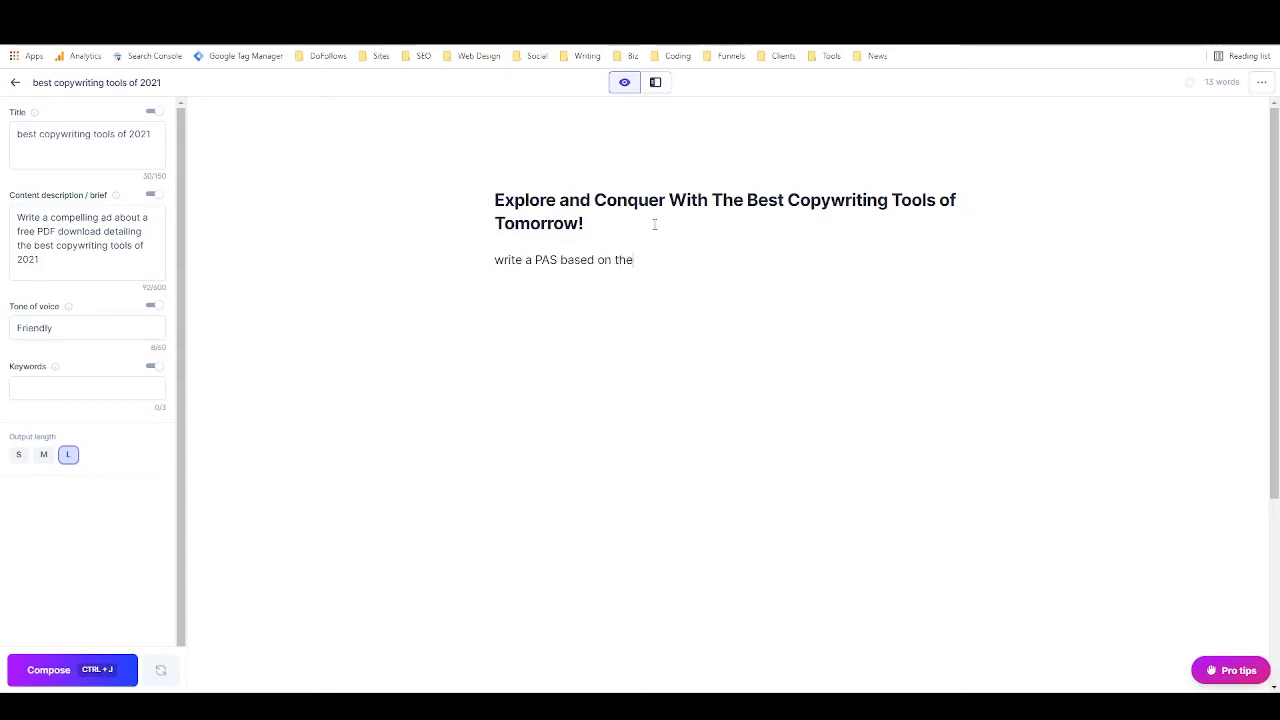
type(" above headline for a co")
key("BackSpace")
type("funny ")
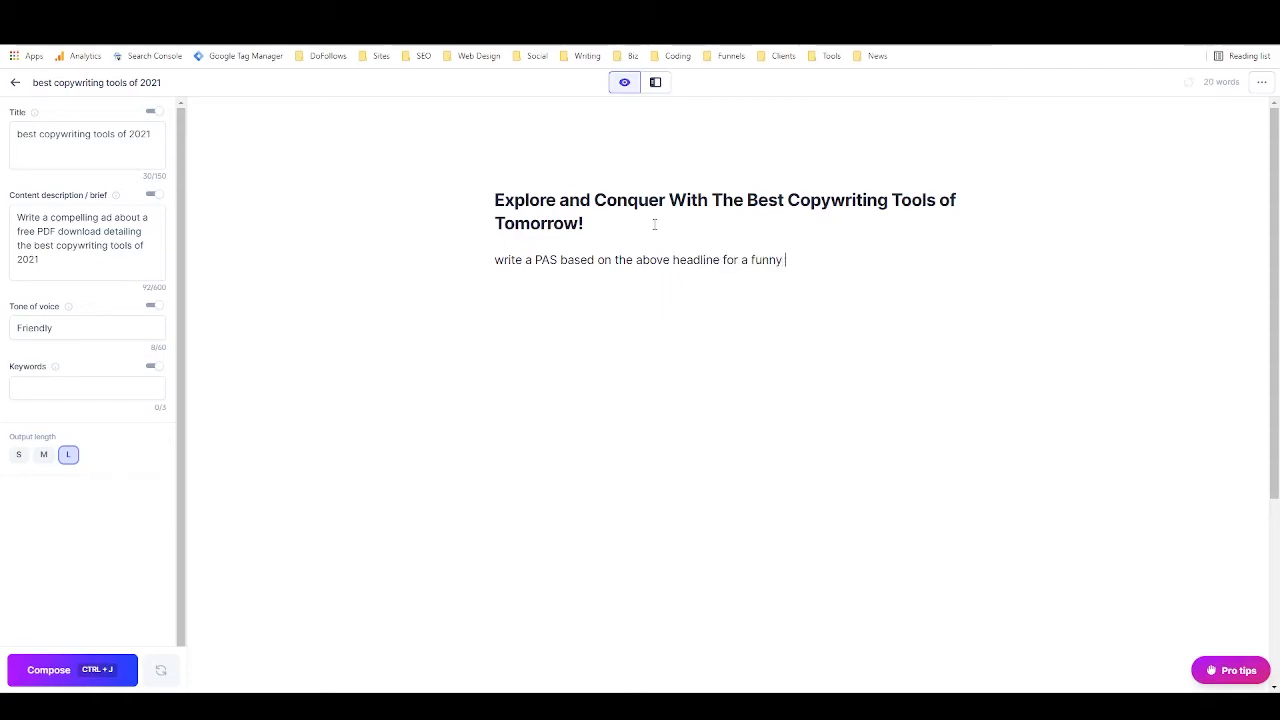
type("facebook ad")
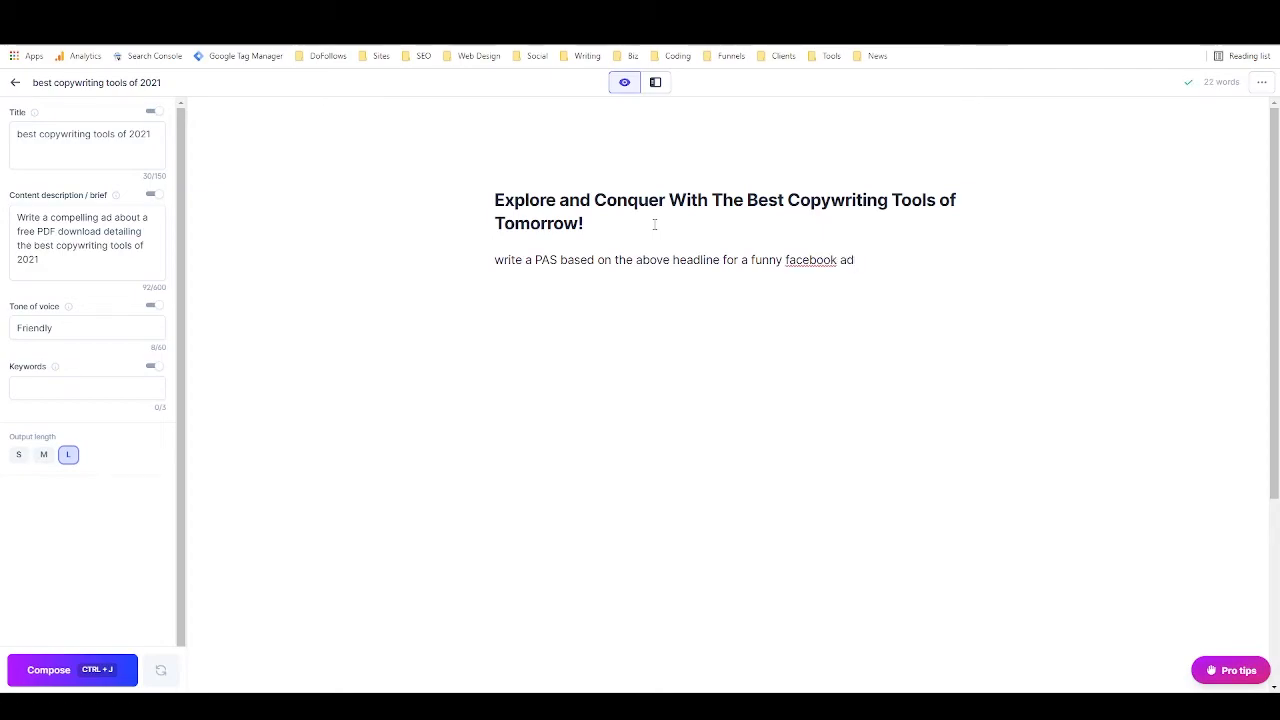
key("ctrl+j")
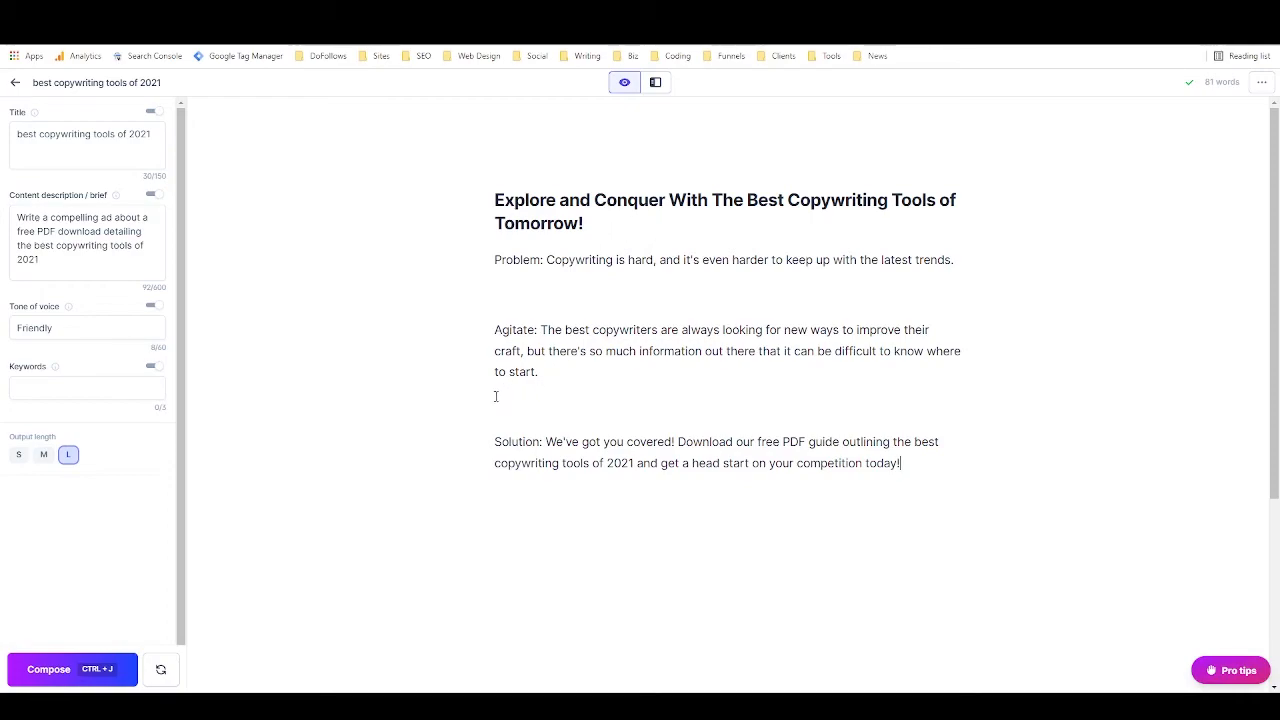
Regenerate the PAS ad copy and separate it from the headline as normal body text on its own line.
left_click(161, 672)
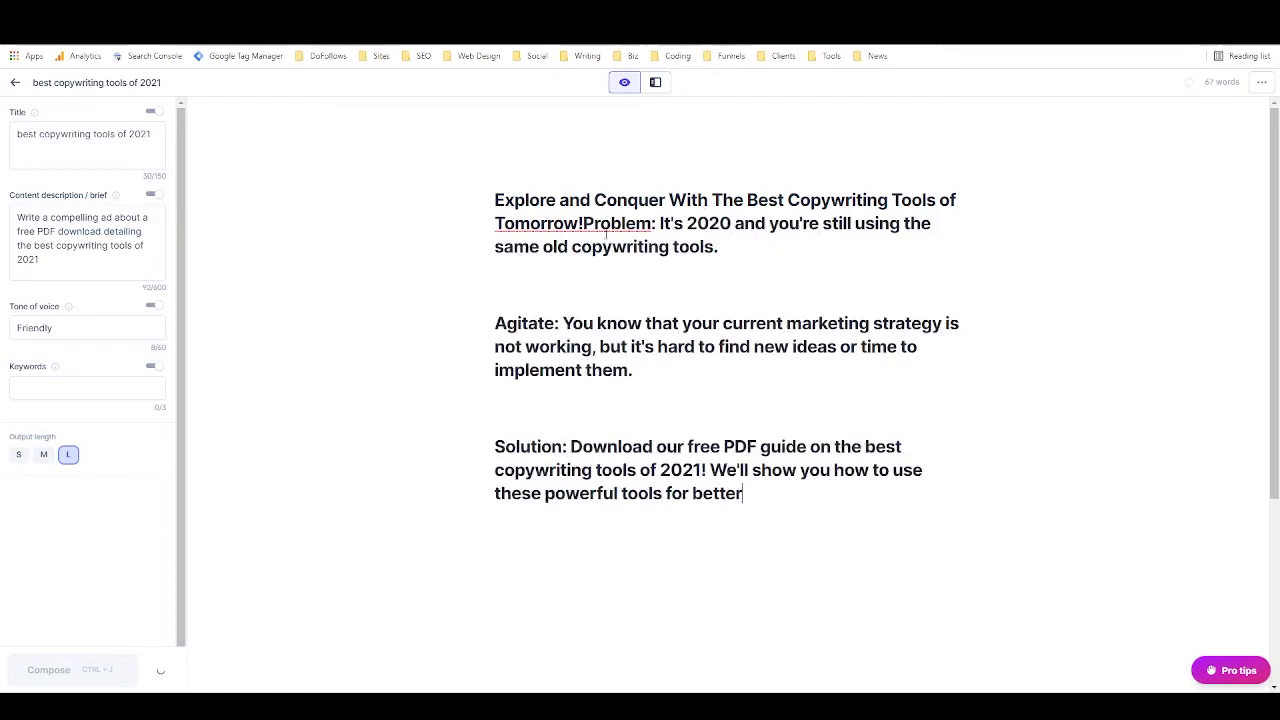
left_click(584, 223)
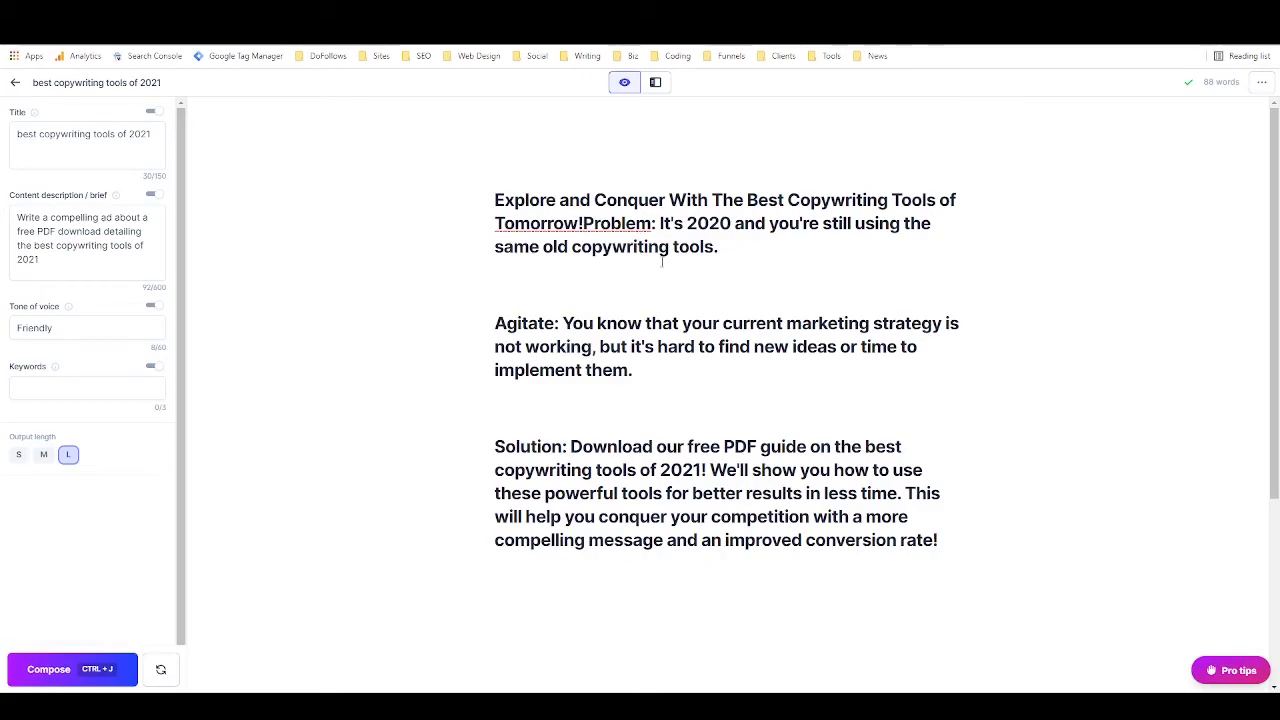
key("Return")
left_click_drag(494, 261, 942, 590)
left_click(664, 434)
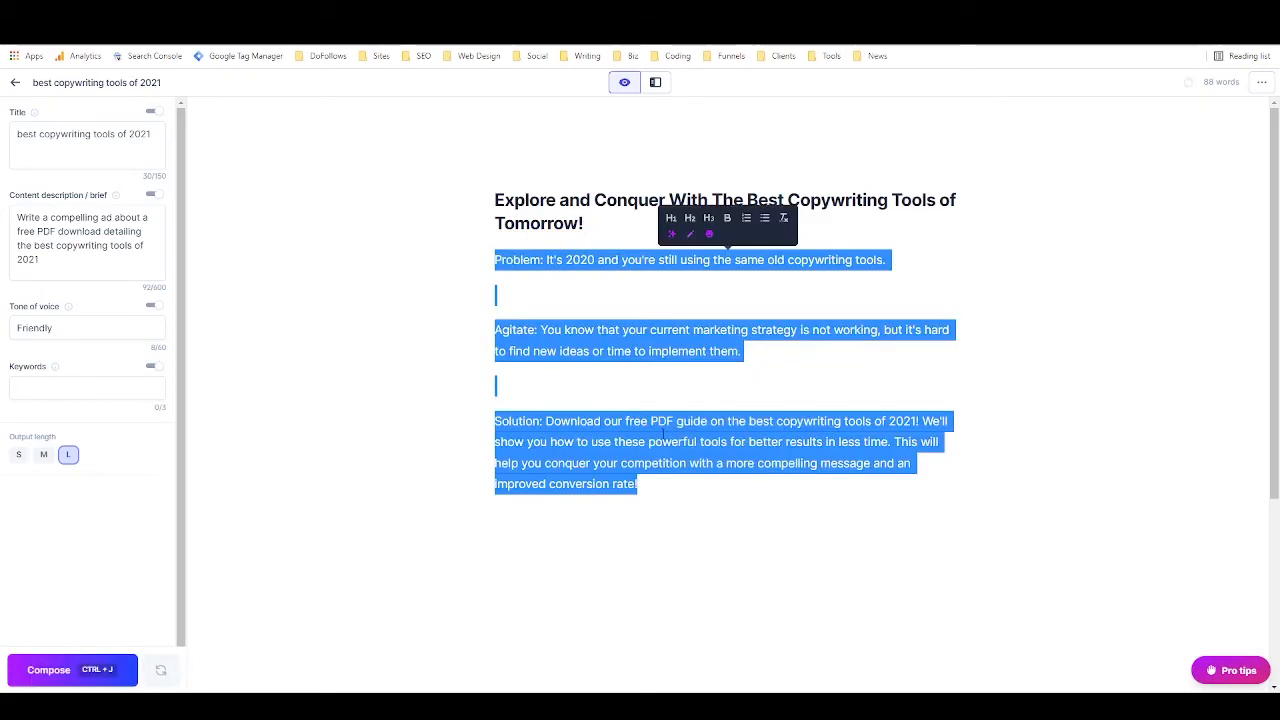
left_click(540, 290)
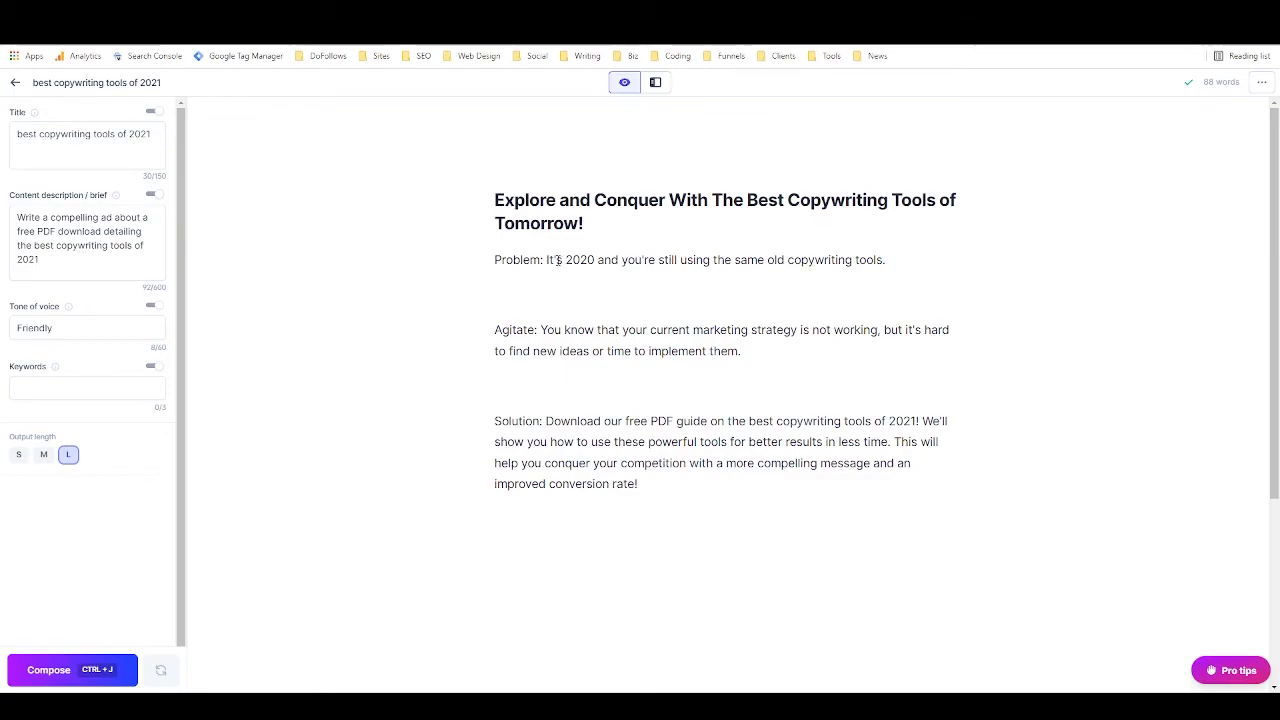
Remove the "Problem:" label from the first paragraph and place the cursor on the blank line below it.
left_click_drag(545, 260, 494, 261)
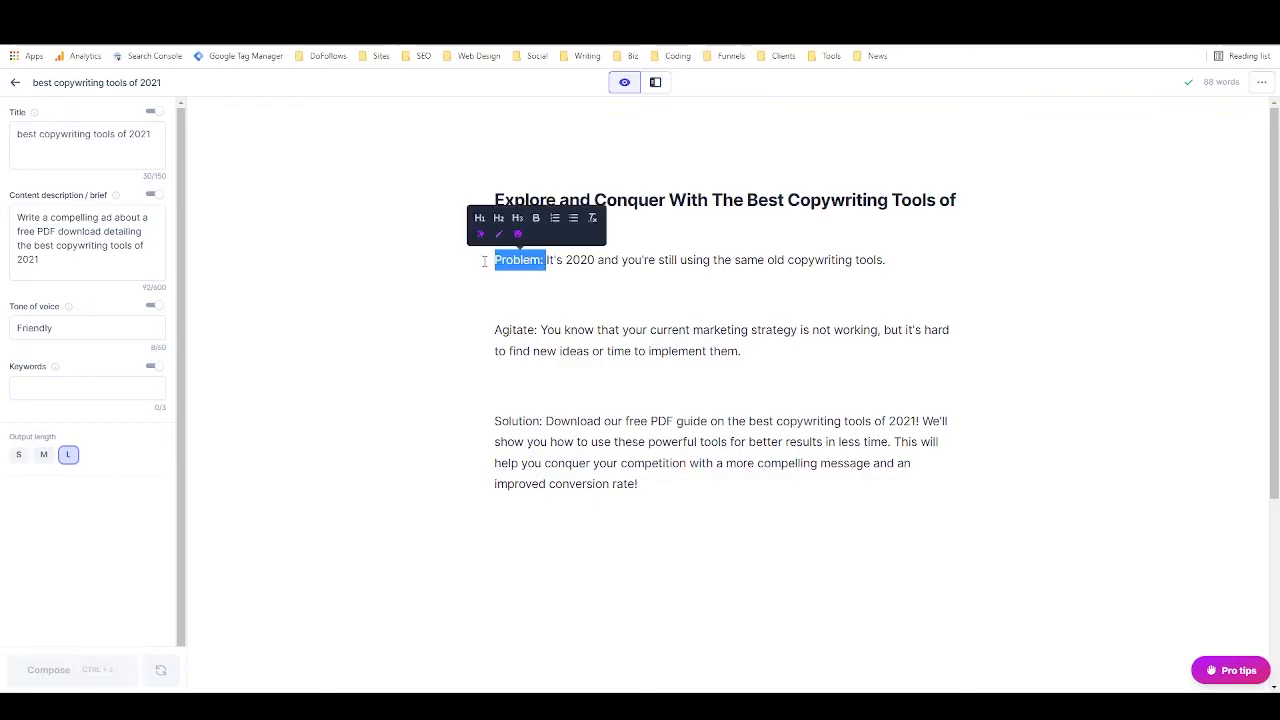
key("BackSpace")
left_click(527, 294)
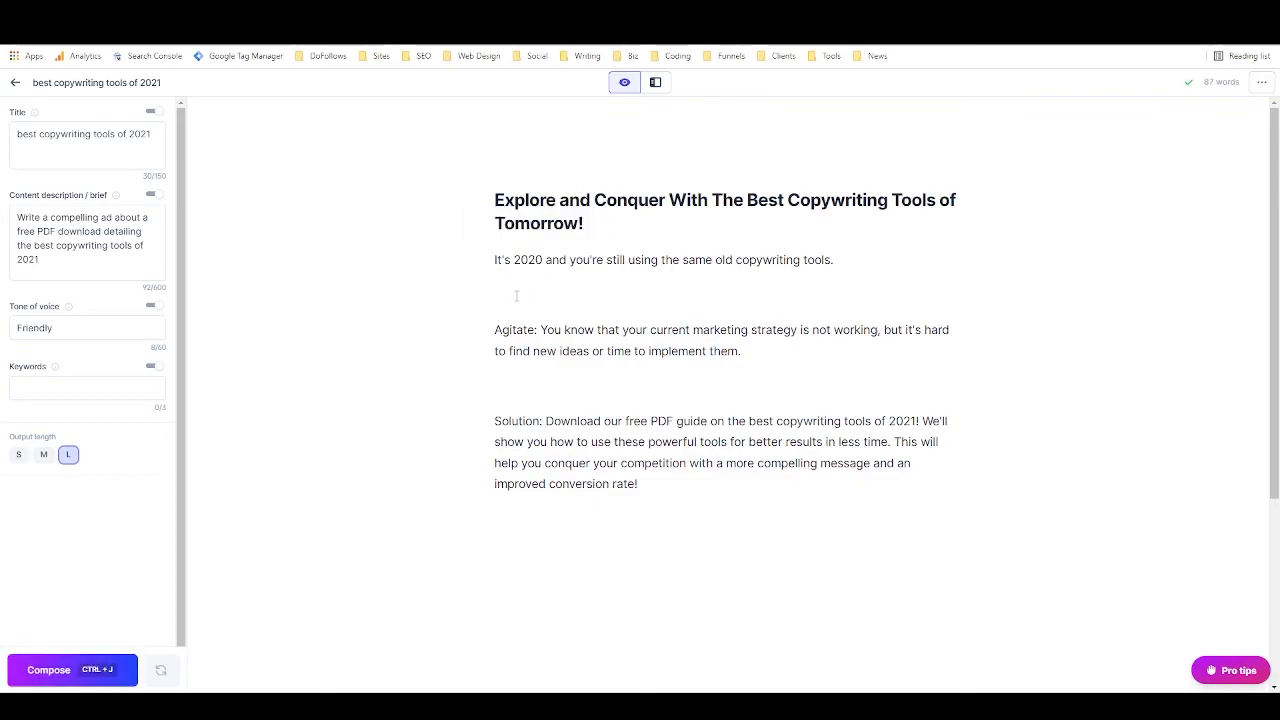
Remove the blank line and "Agitate:" label before the second paragraph, and change the year in the first paragraph to 2021.
key("BackSpace")
left_click_drag(536, 292, 494, 295)
key("BackSpace")
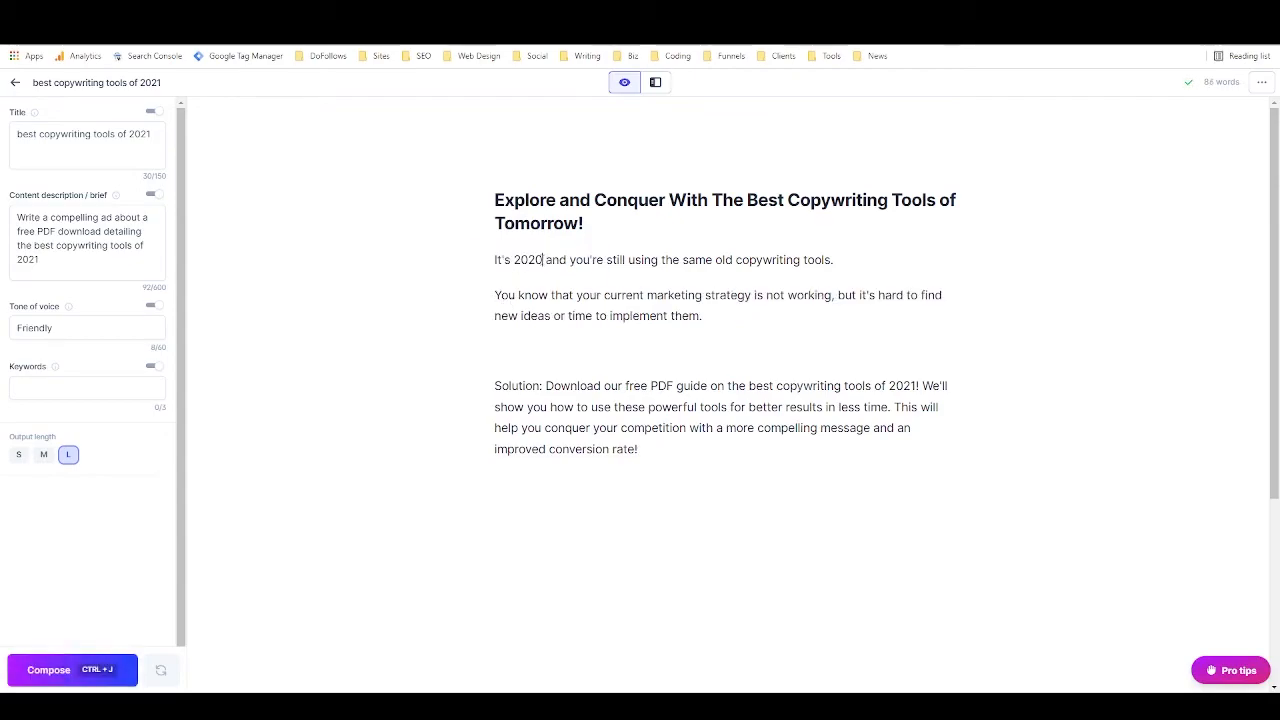
left_click_drag(543, 260, 536, 260)
type("1")
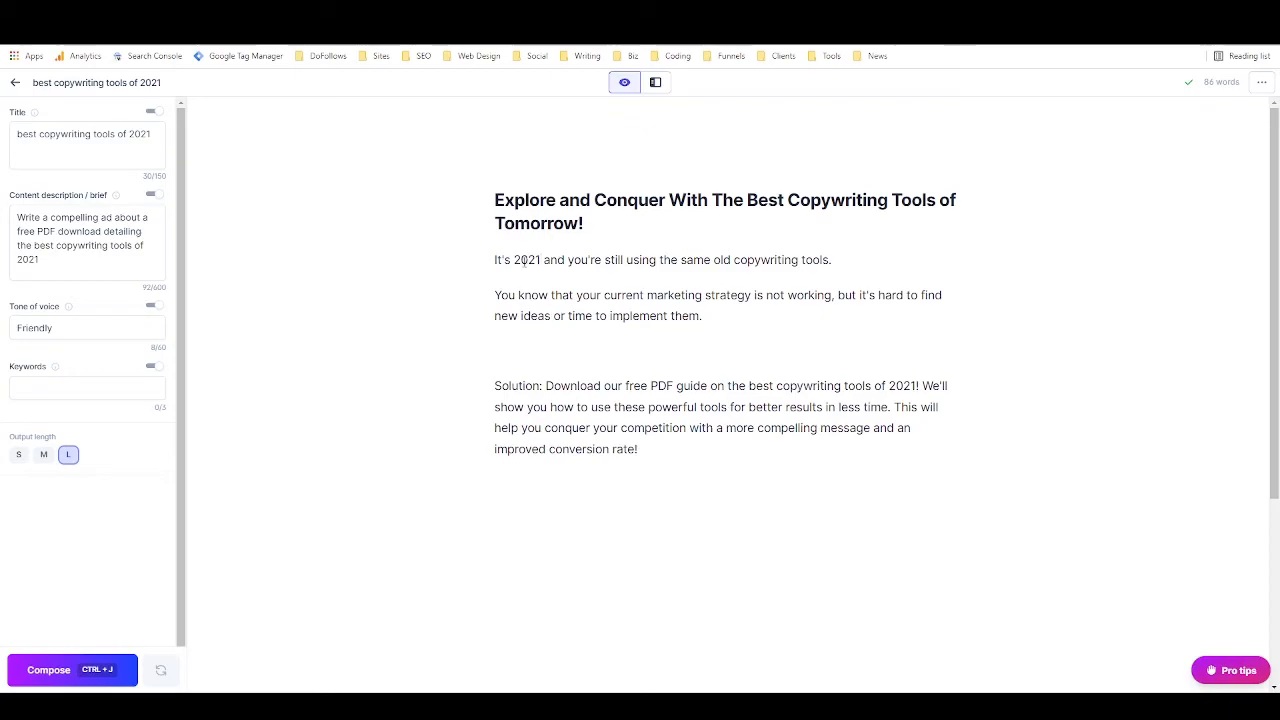
Remove the blank line above the last paragraph and delete its "Solution:" label.
key("BackSpace")
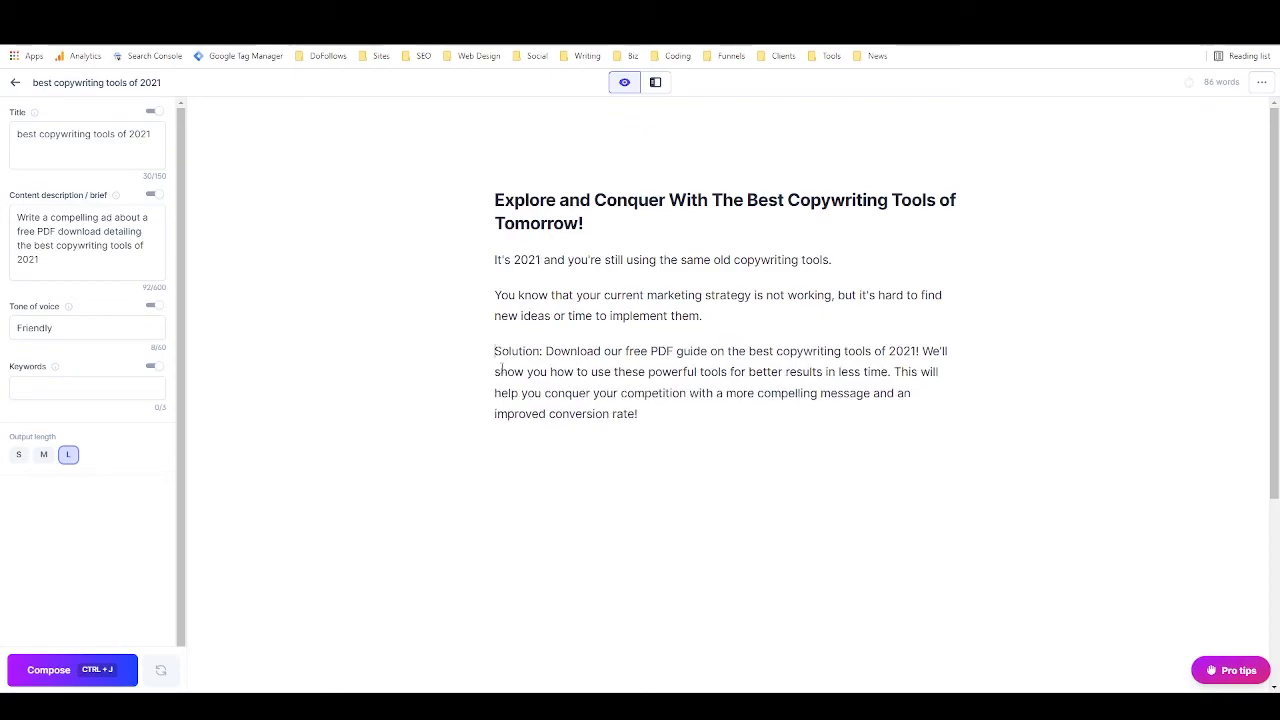
left_click_drag(495, 351, 541, 352)
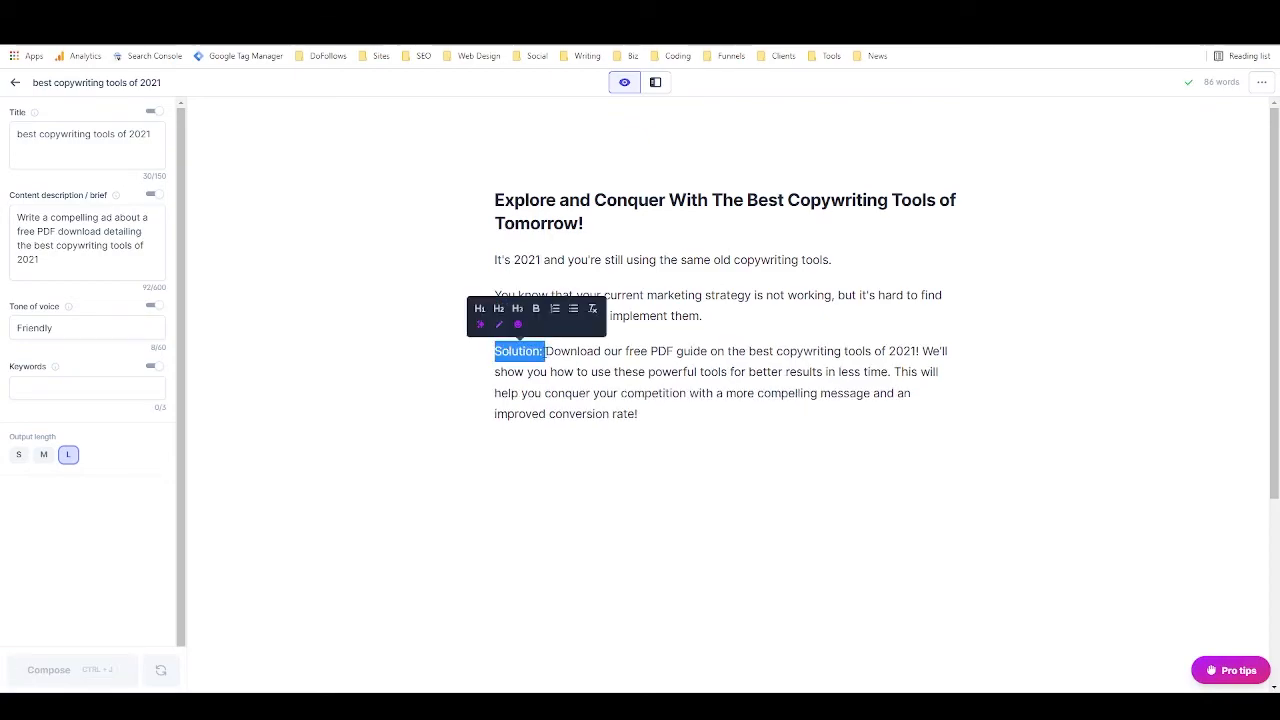
key("BackSpace")
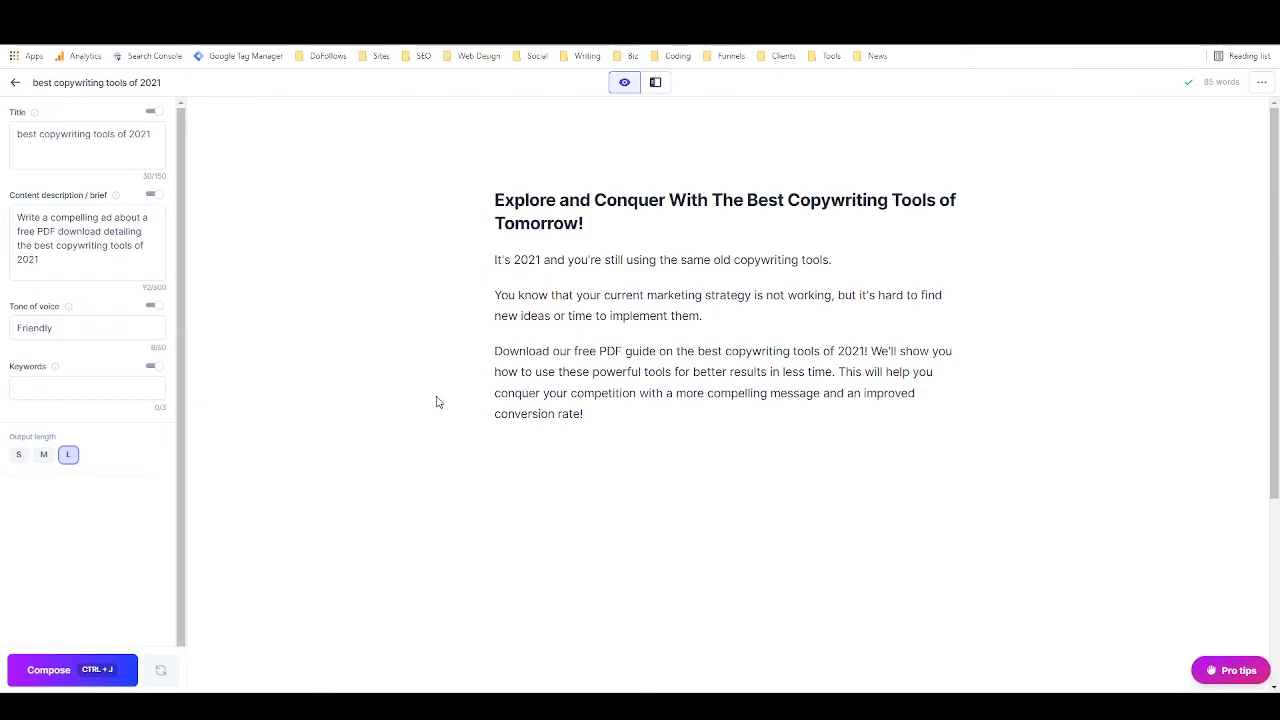
Leave the document, open the featured recipe "The Idea Factory" from the recipes and run it as a new document.
left_click(16, 84)
left_click(64, 200)
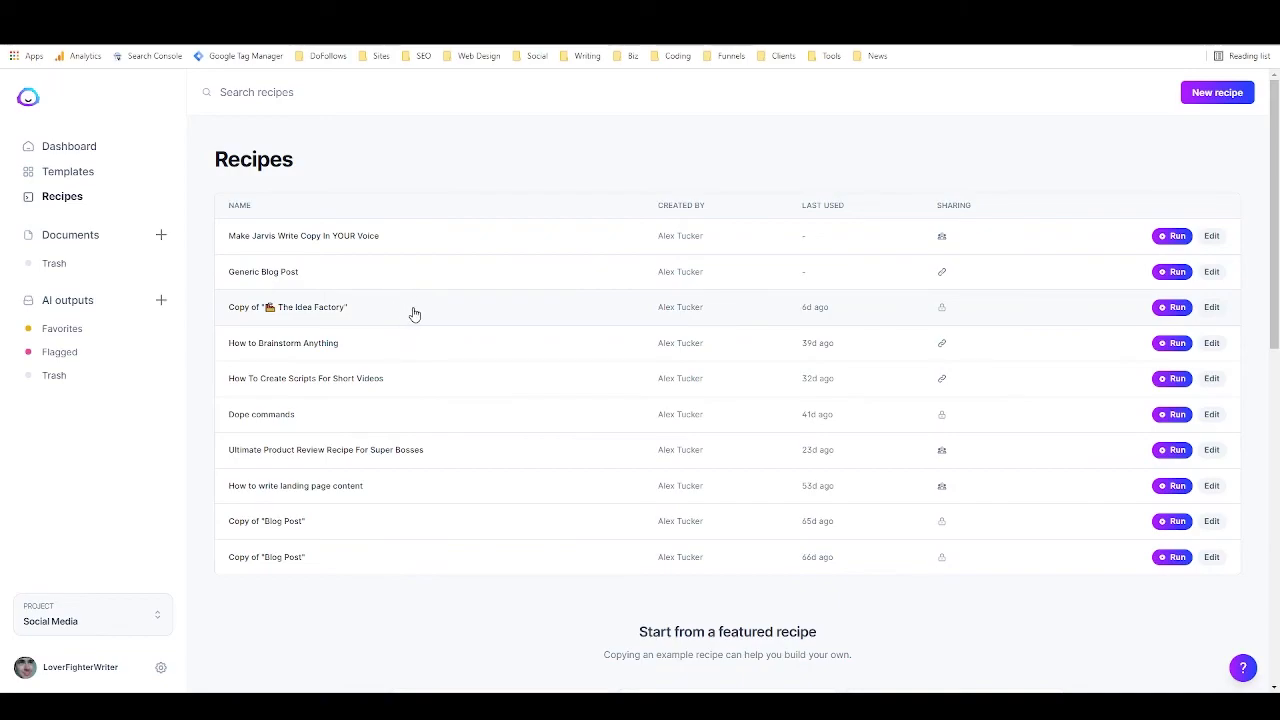
scroll(425, 330, "down", 3)
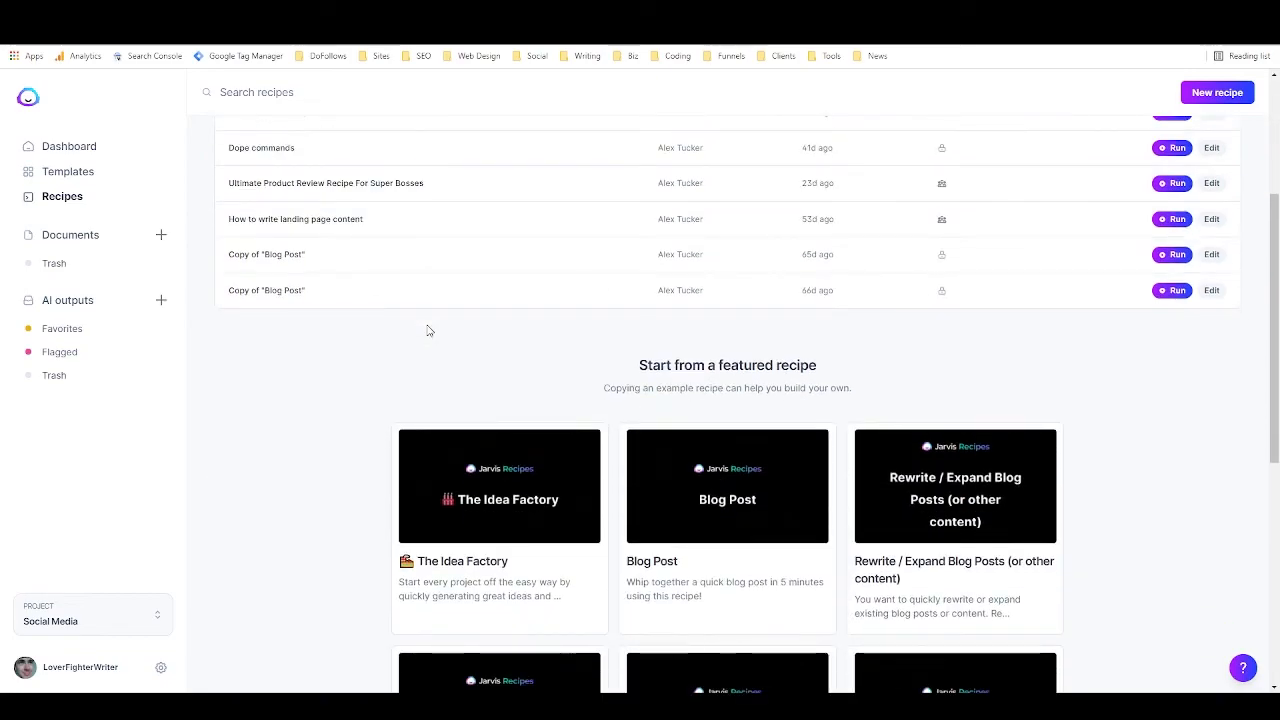
scroll(450, 320, "down", 2)
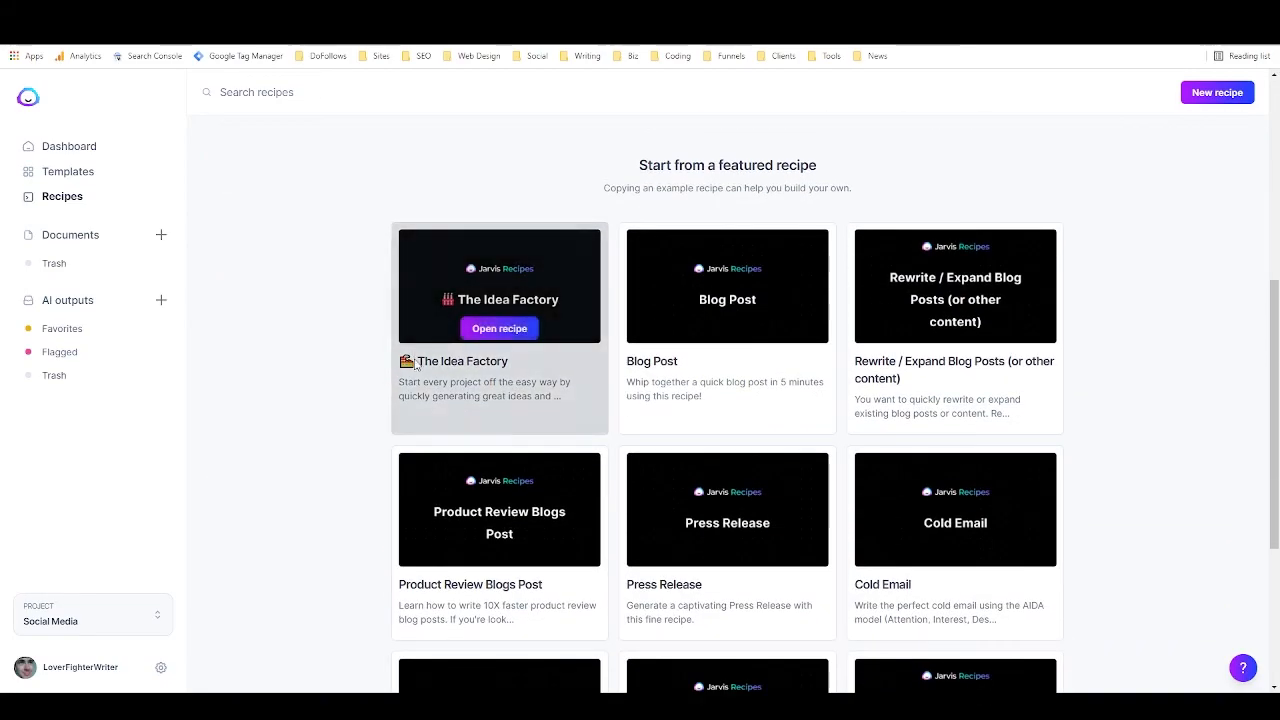
left_click(480, 331)
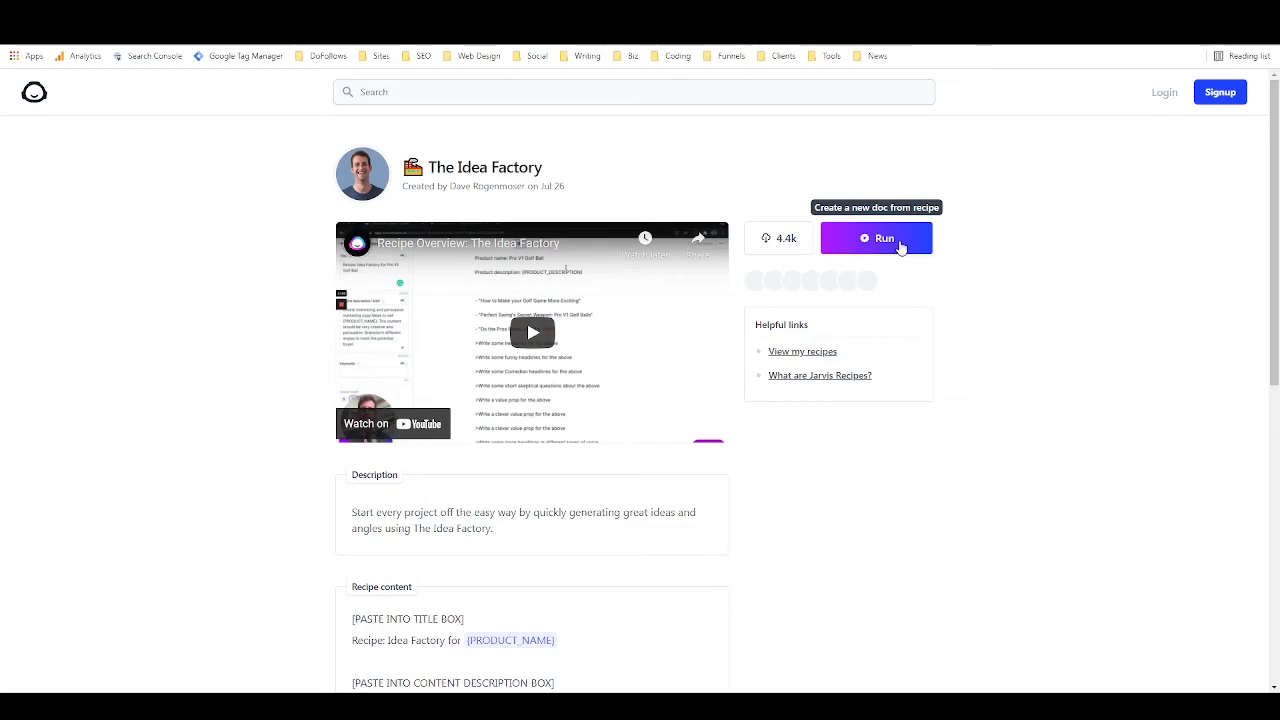
left_click(900, 245)
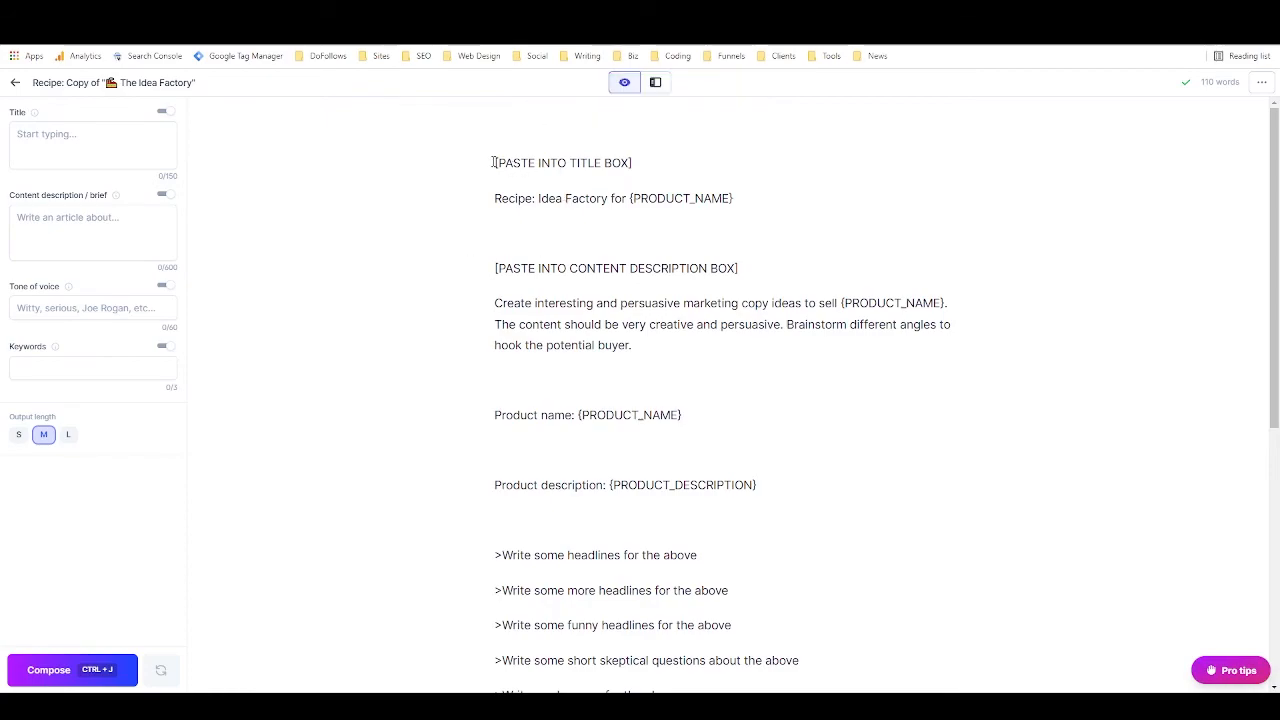
Delete the "[PASTE INTO TITLE BOX]" line and replace the product name placeholder below it with "best free copywriting tools of 2021".
left_click_drag(493, 162, 462, 158)
left_click(640, 162)
key("BackSpace")
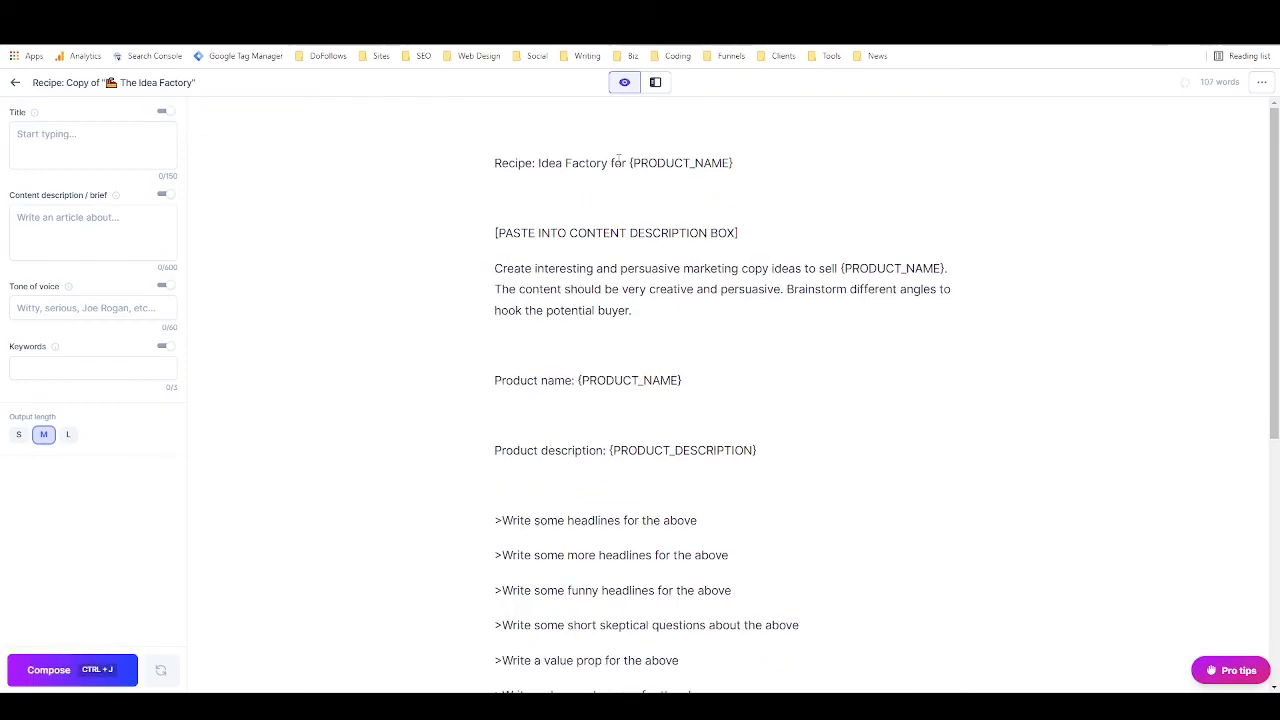
mouse_move(629, 162)
left_mouse_down()
mouse_move(738, 162)
mouse_move(629, 158)
left_mouse_up()
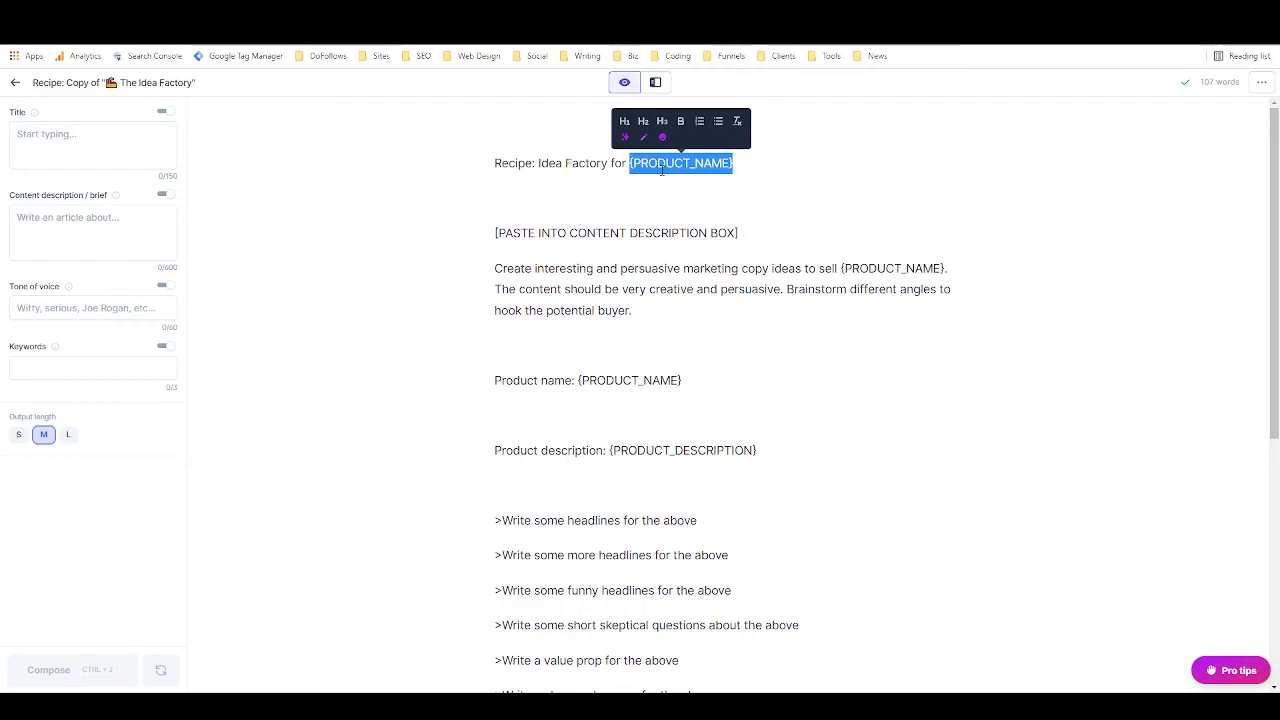
type("best free copywriting tools of")
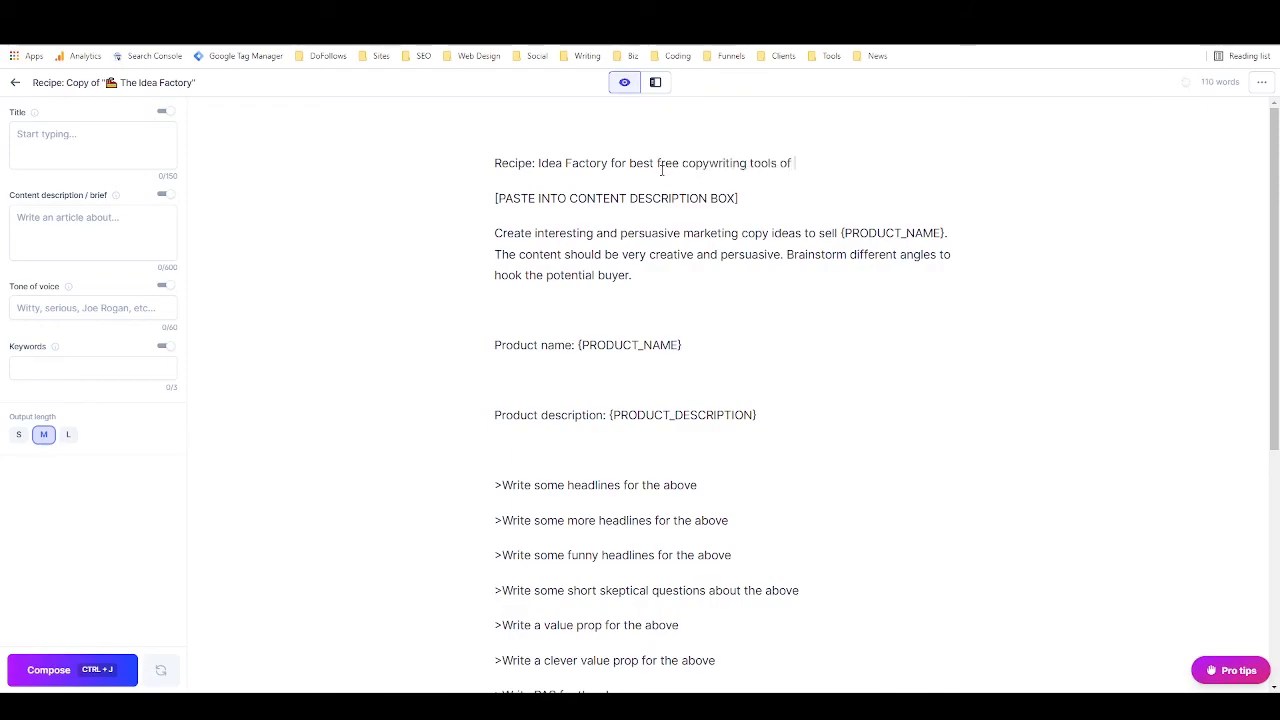
type(" 2021")
left_click_drag(498, 199, 945, 233)
left_click(790, 210)
left_click(642, 345)
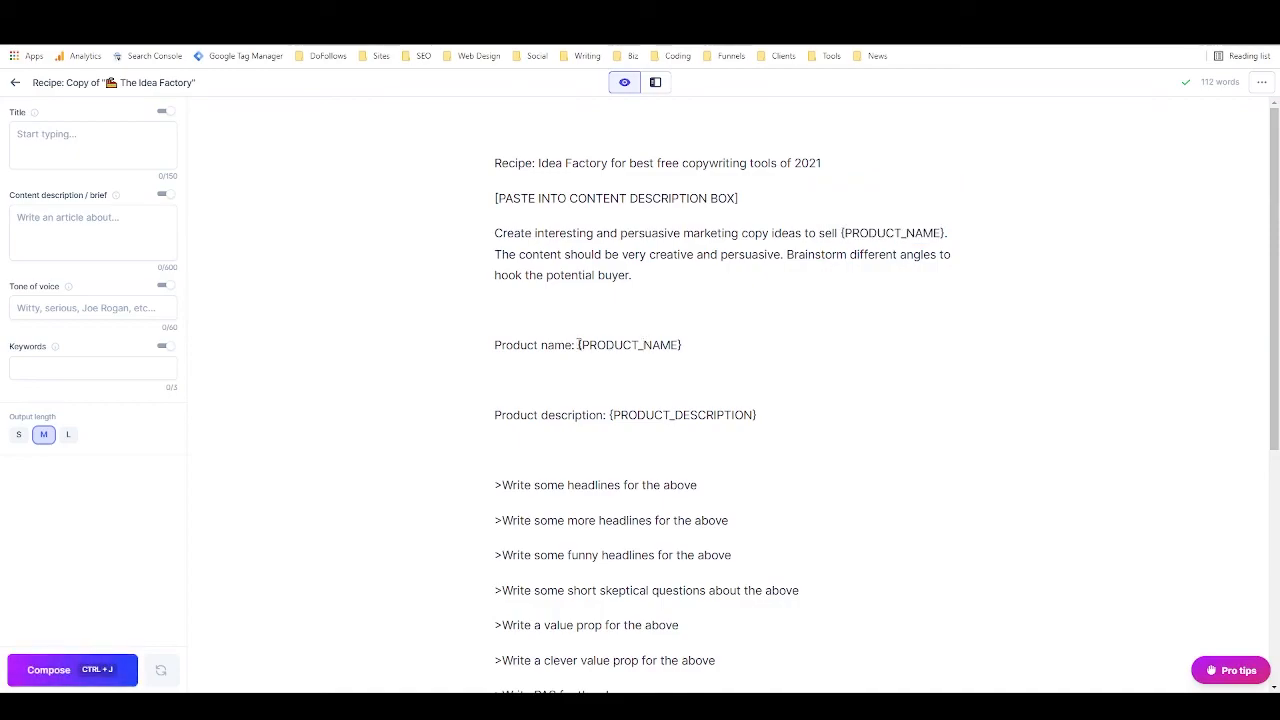
scroll(578, 344, "down", 1)
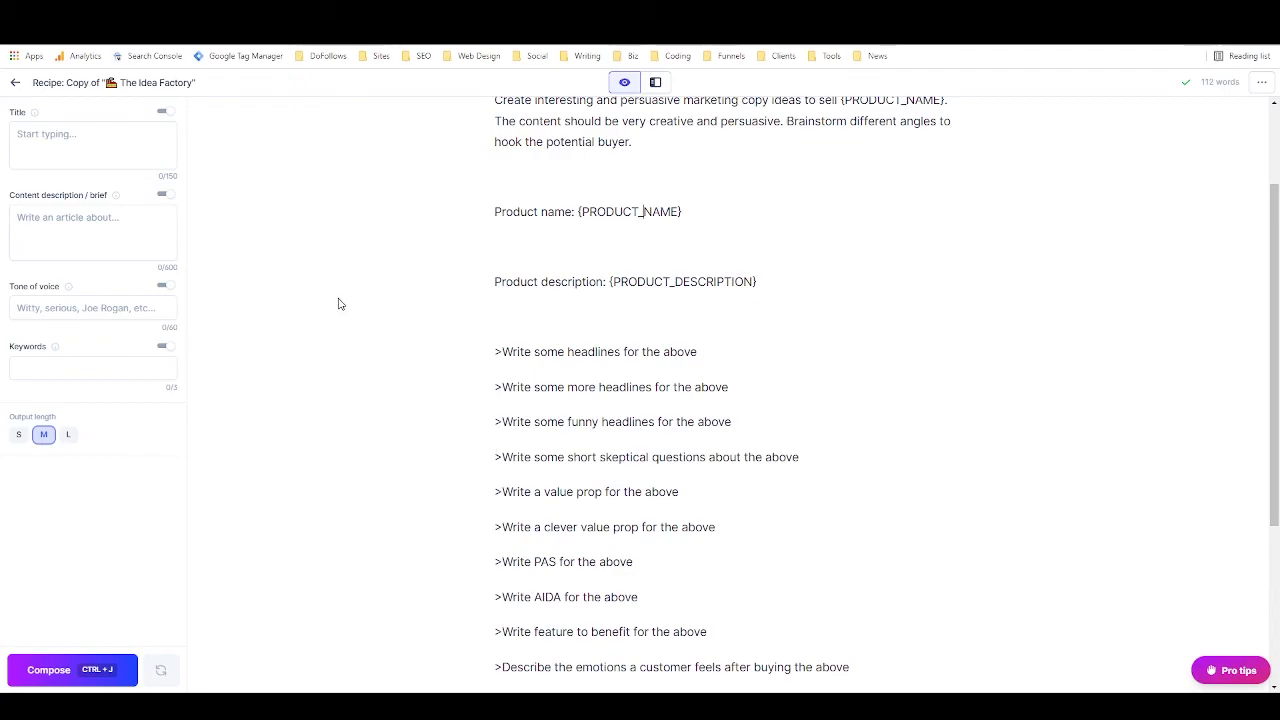
Leave the recipe document and go to the full list of templates.
left_click(18, 86)
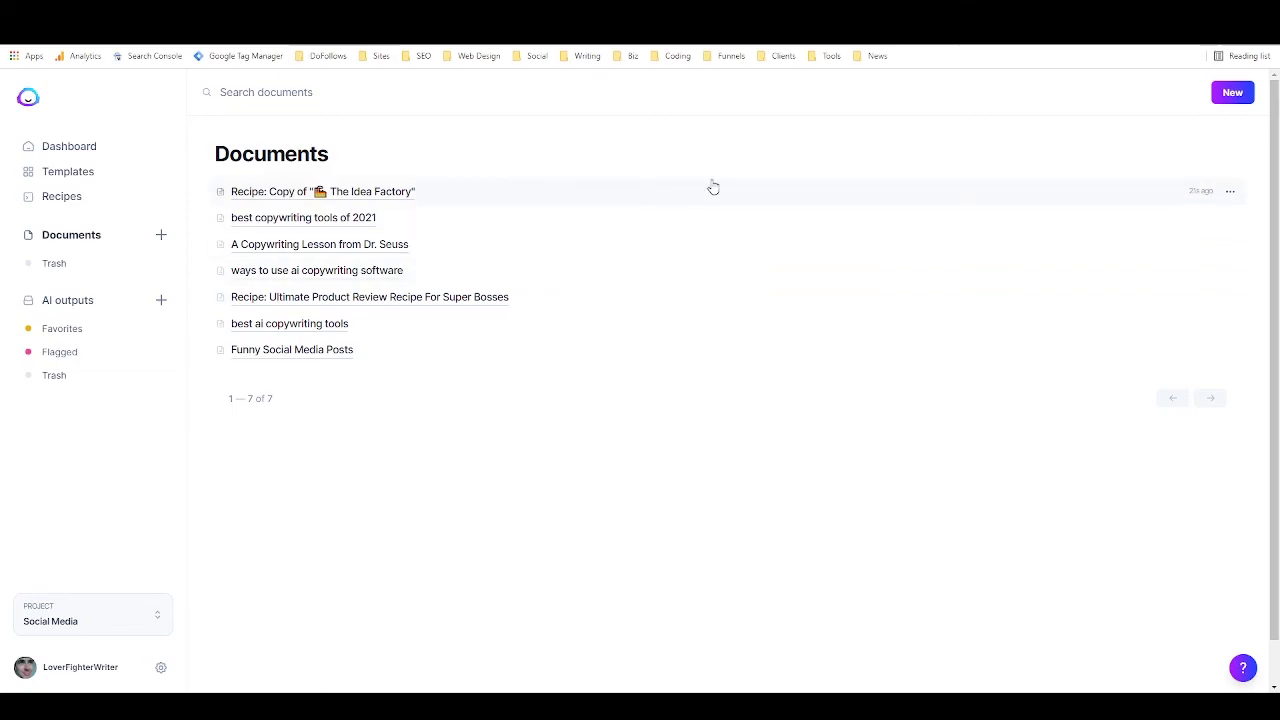
left_click(80, 180)
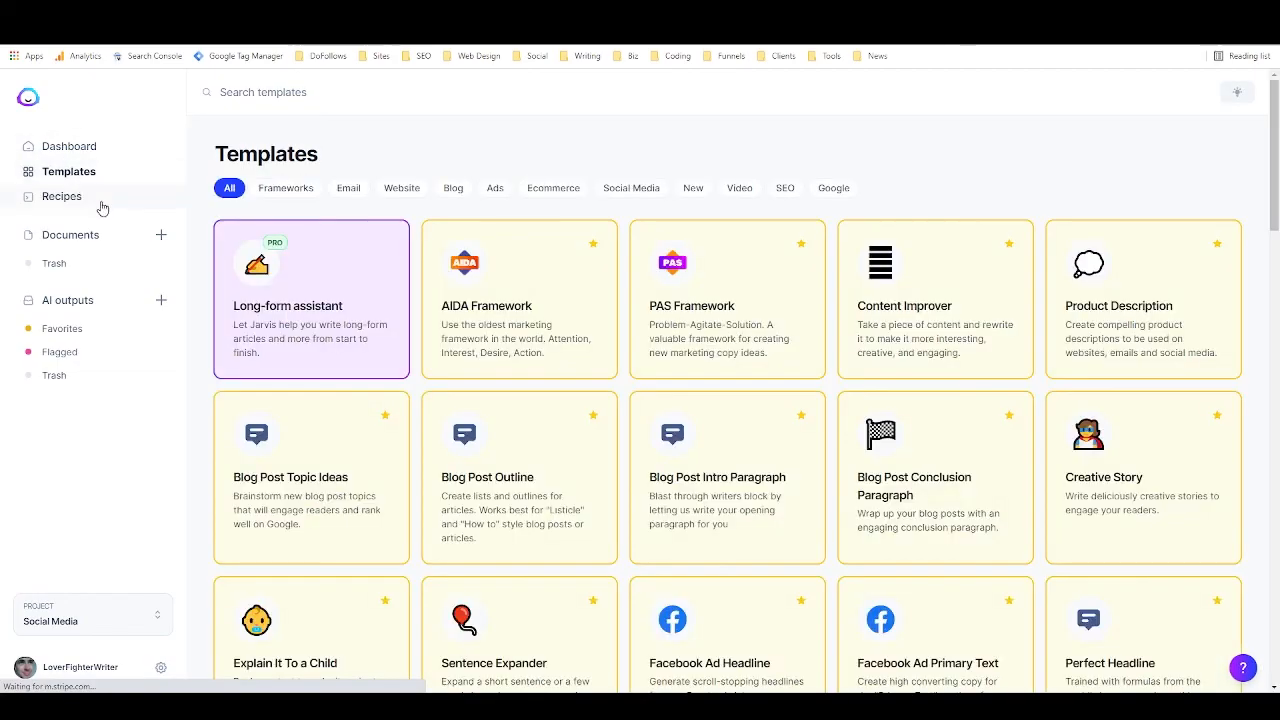